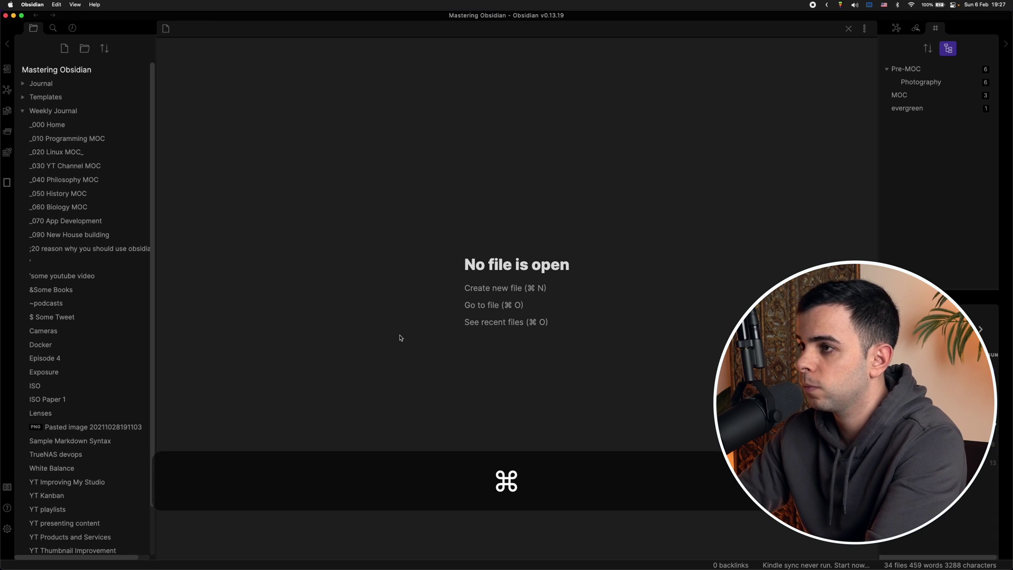
Create a new note titled 'New Article Template'.
{"action": "key", "text": "super+n"}
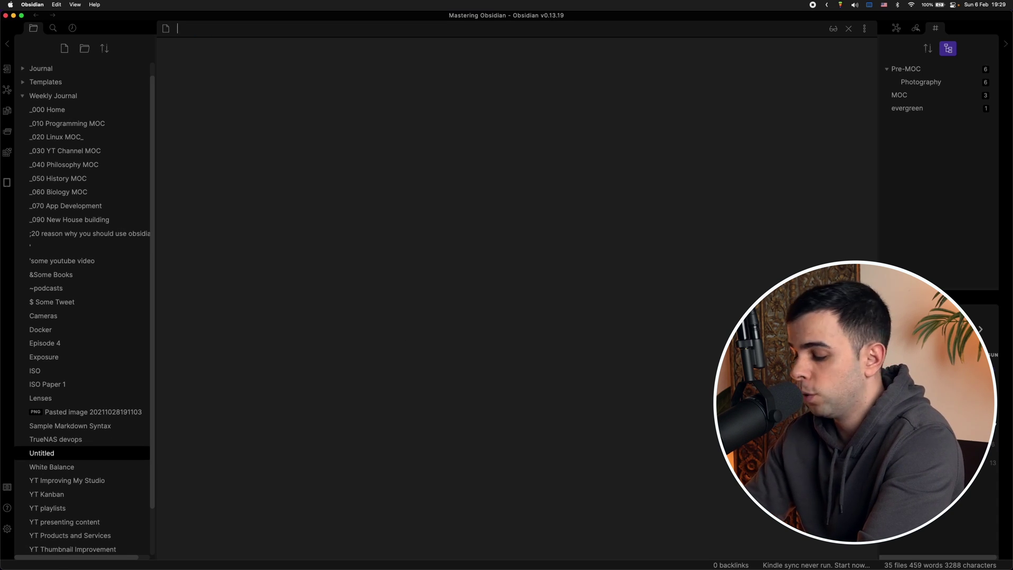
{"action": "type", "text": "New A"}
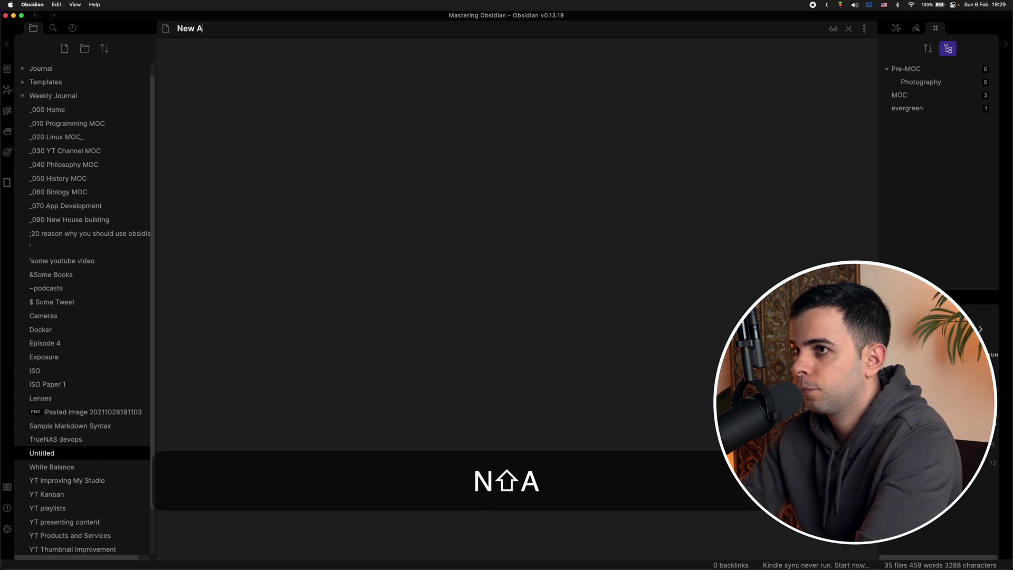
{"action": "type", "text": "rticle Template"}
{"action": "key", "text": "Return"}
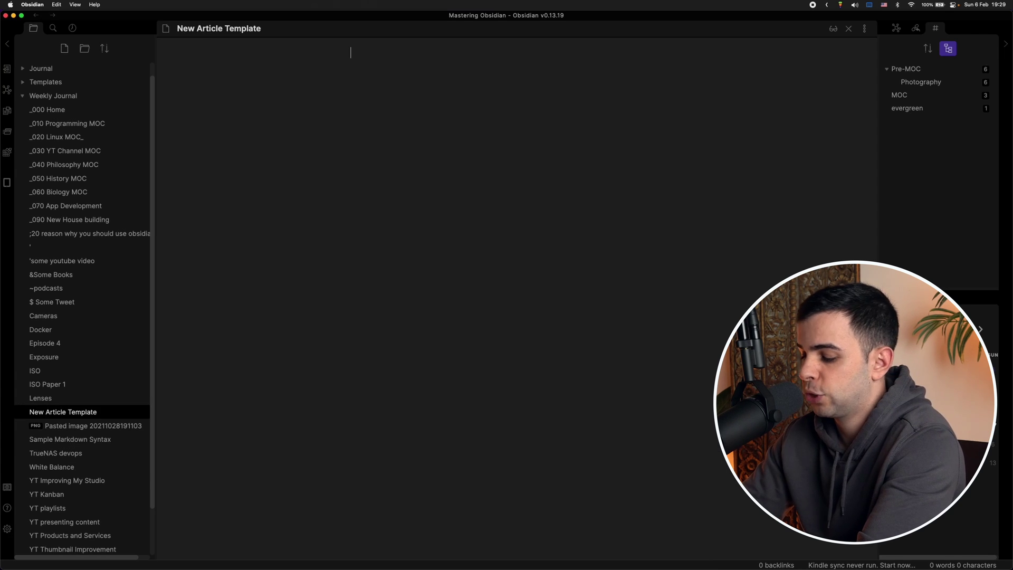
Add an empty # heading and the {Date of Publish}:, {Date of Note}, {Tags}, {Related} placeholders.
{"action": "type", "text": "#"}
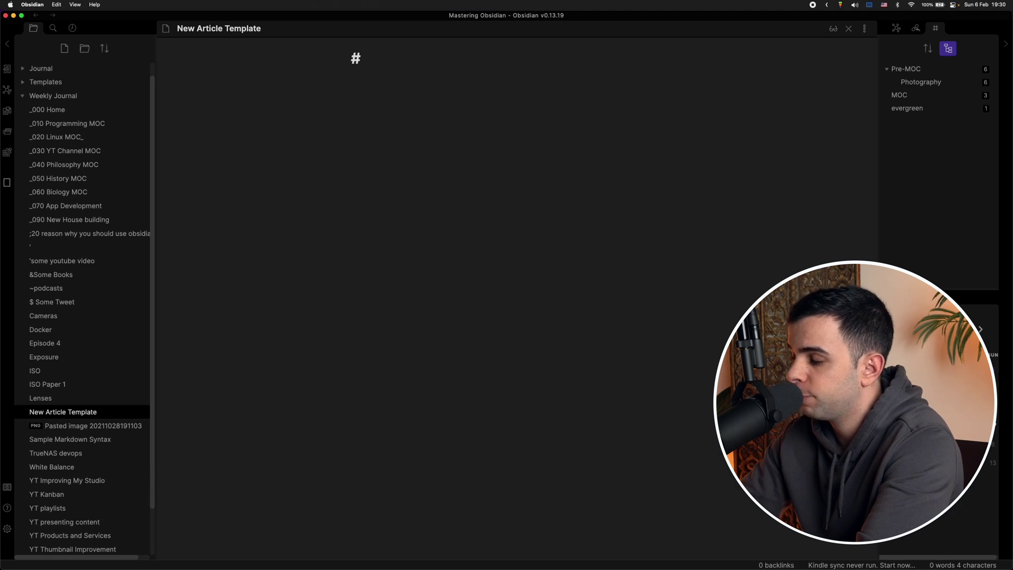
{"action": "type", "text": "{Date of Publish}:"}
{"action": "key", "text": "Return"}
{"action": "type", "text": "{Da"}
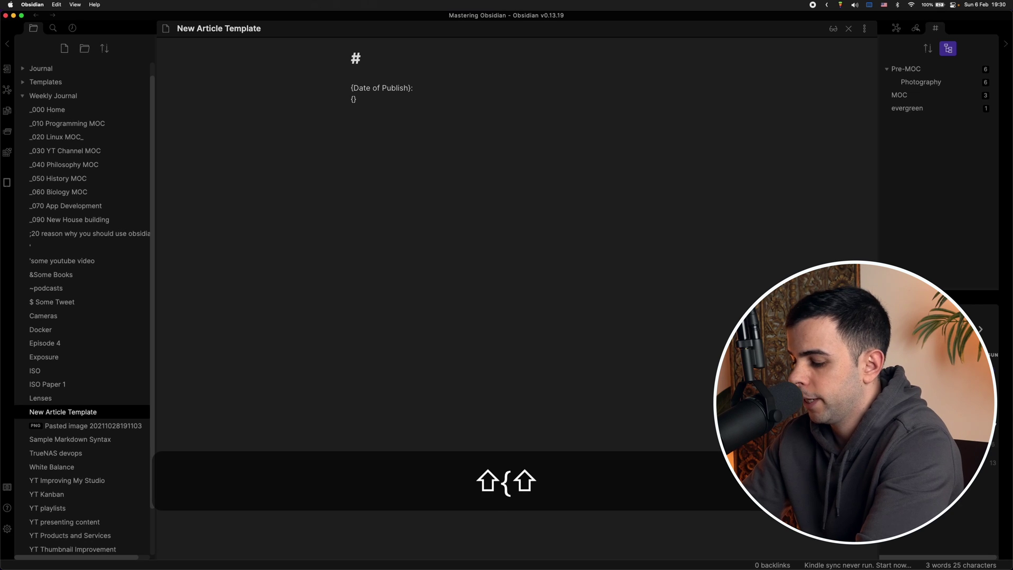
{"action": "type", "text": "te "}
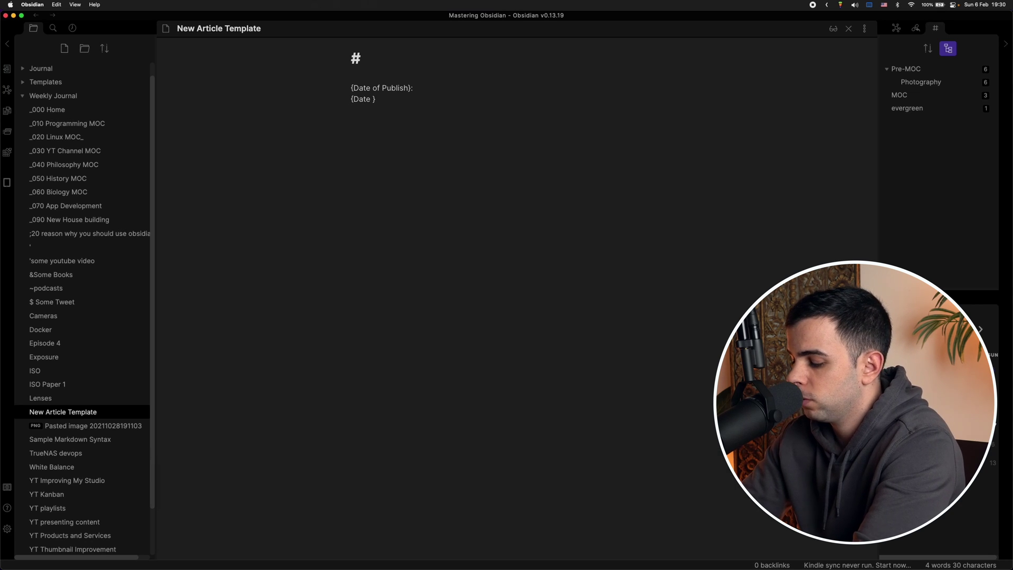
{"action": "type", "text": "of Note} "}
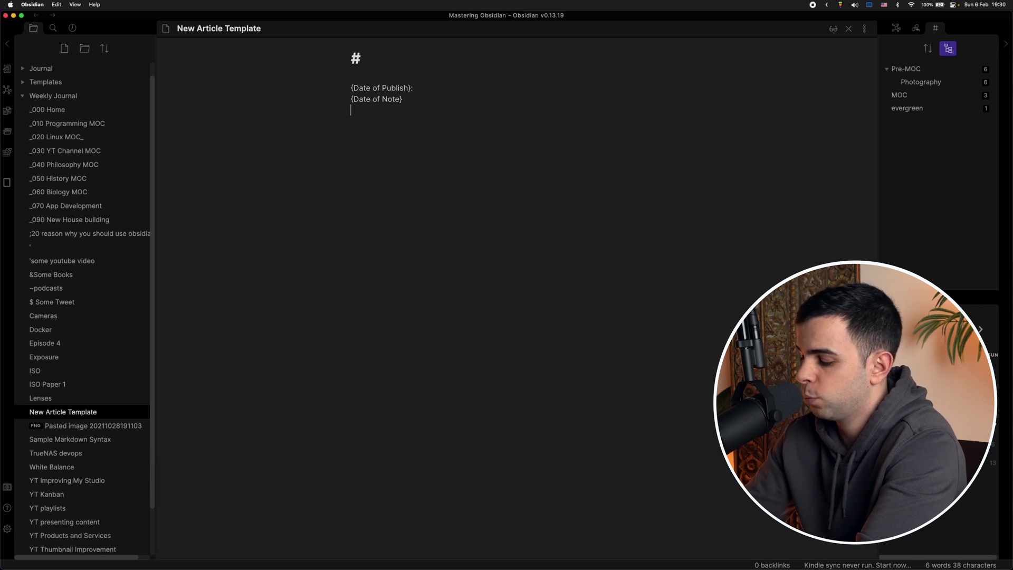
{"action": "type", "text": "{Tags}"}
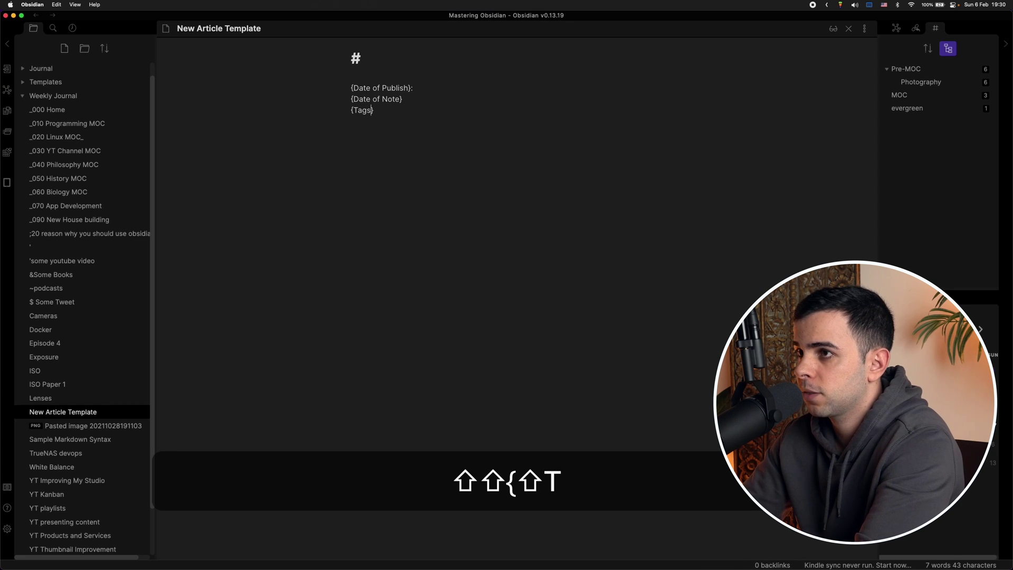
{"action": "key", "text": "Return"}
{"action": "type", "text": "{Relate"}
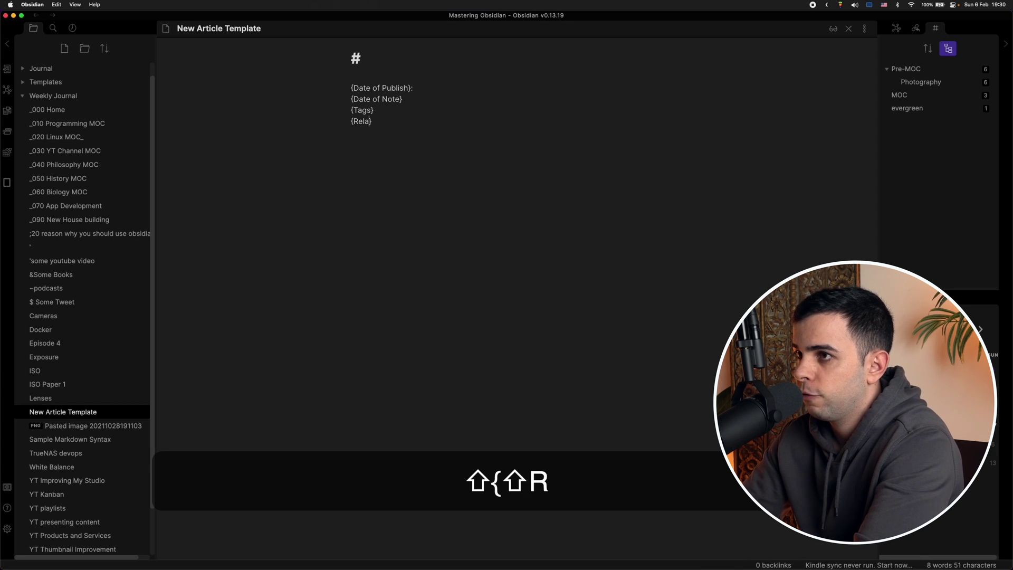
{"action": "type", "text": "d"}
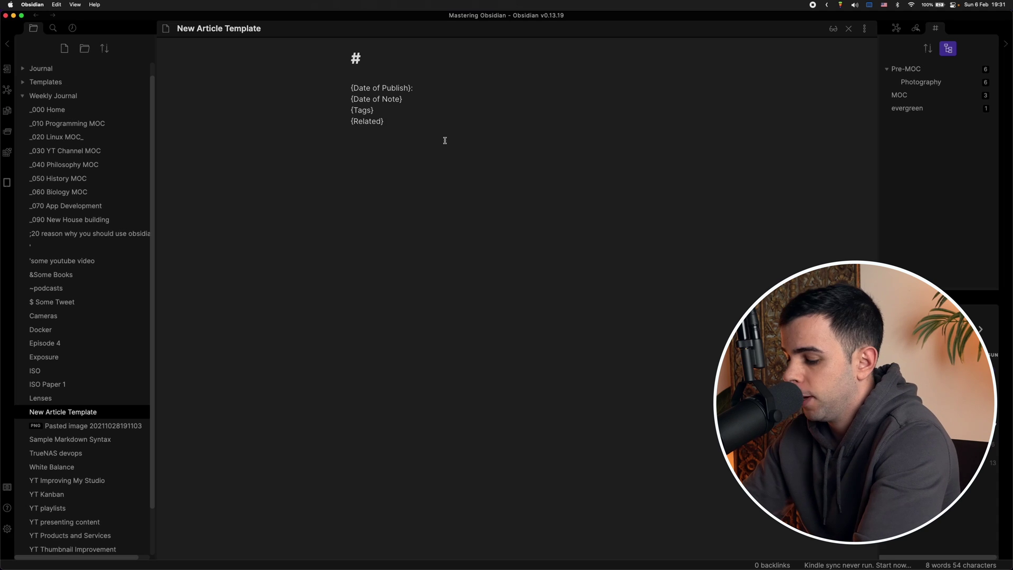
Add the first ## heading asking for the main takeaways, correcting the typos.
{"action": "type", "text": "## What wad"}
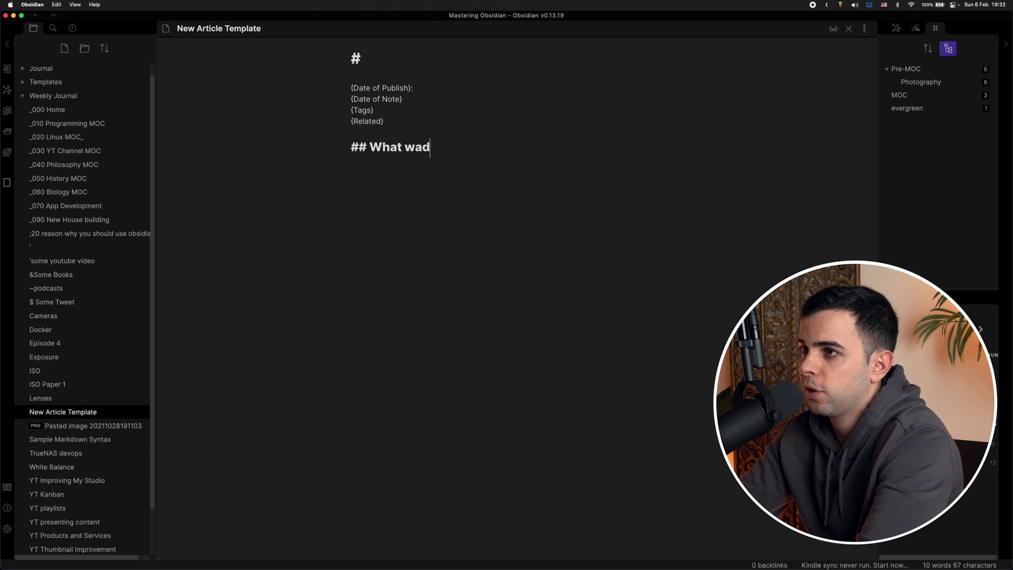
{"action": "key", "text": "BackSpace"}
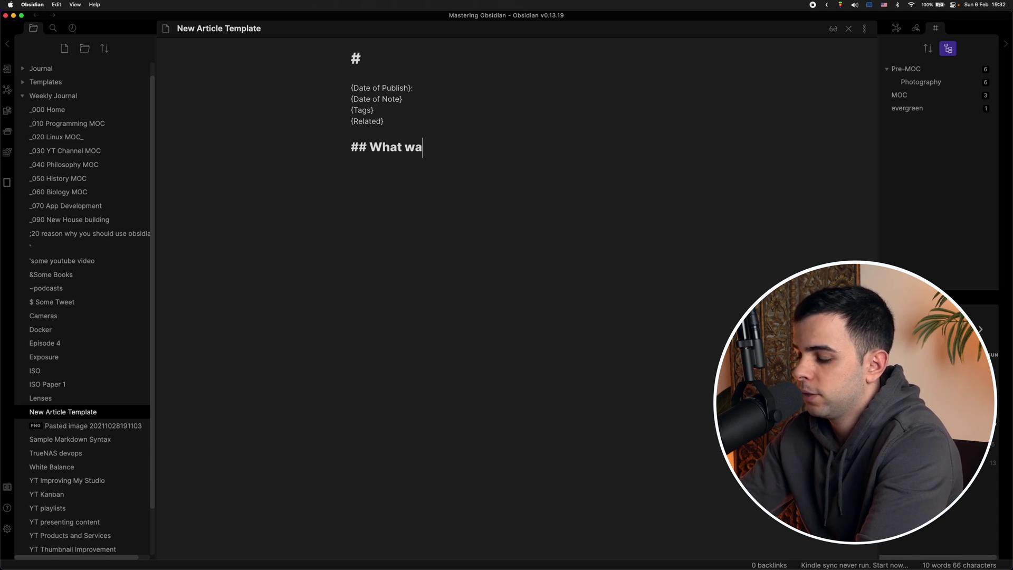
{"action": "type", "text": "s the mosat memo"}
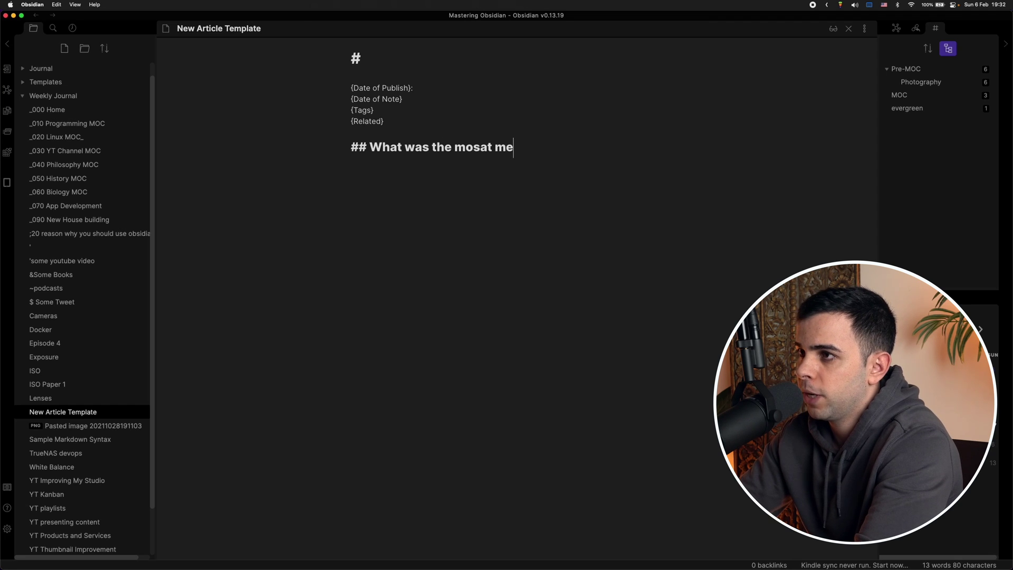
{"action": "key", "text": "BackSpace"}
{"action": "key", "text": "BackSpace"}
{"action": "key", "text": "BackSpace"}
{"action": "key", "text": "BackSpace"}
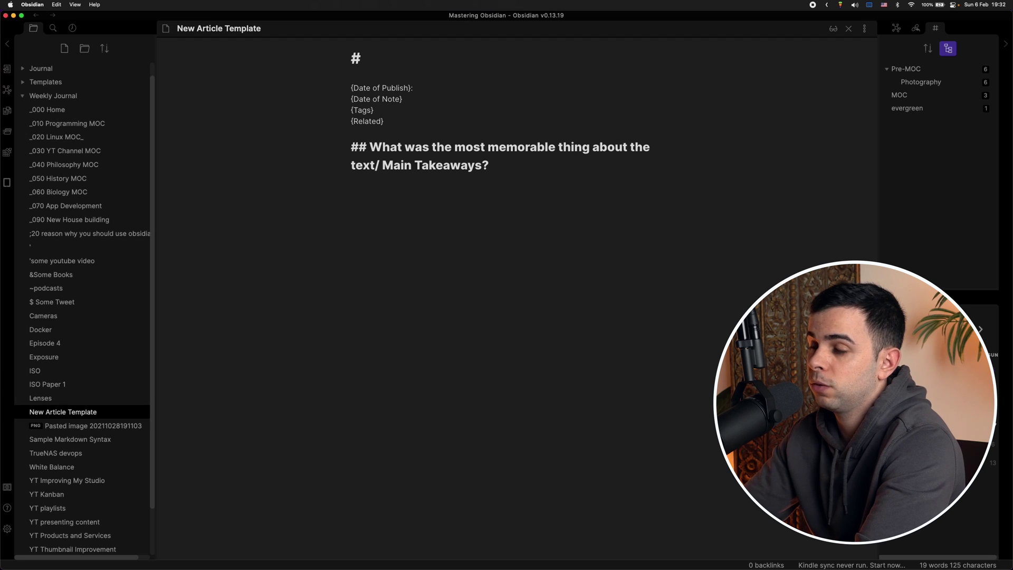
{"action": "type", "text": "t"}
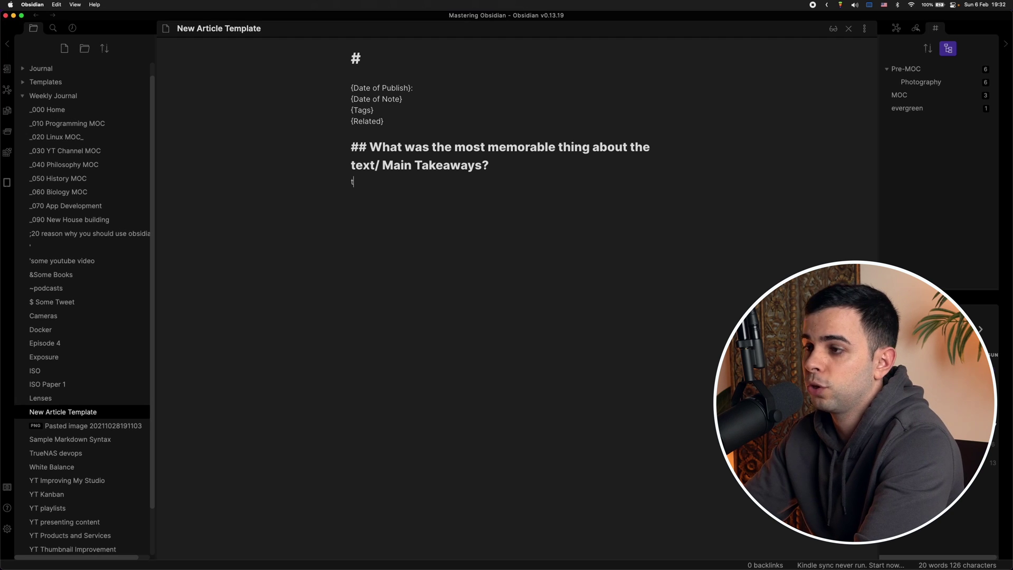
{"action": "key", "text": "BackSpace"}
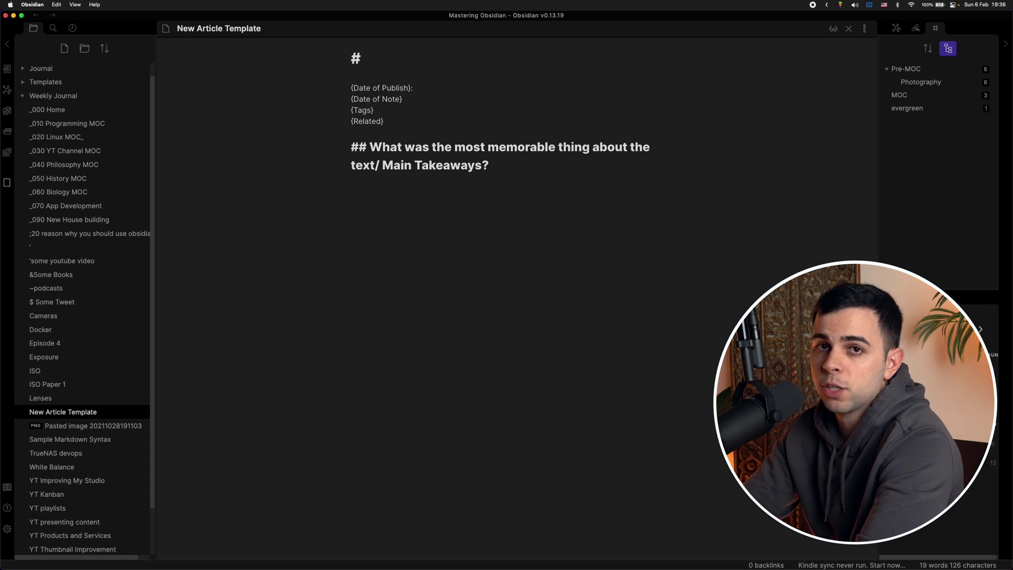
Add ## headings on disagreements, a question for the author, and new interests.
{"action": "type", "text": "## Wa"}
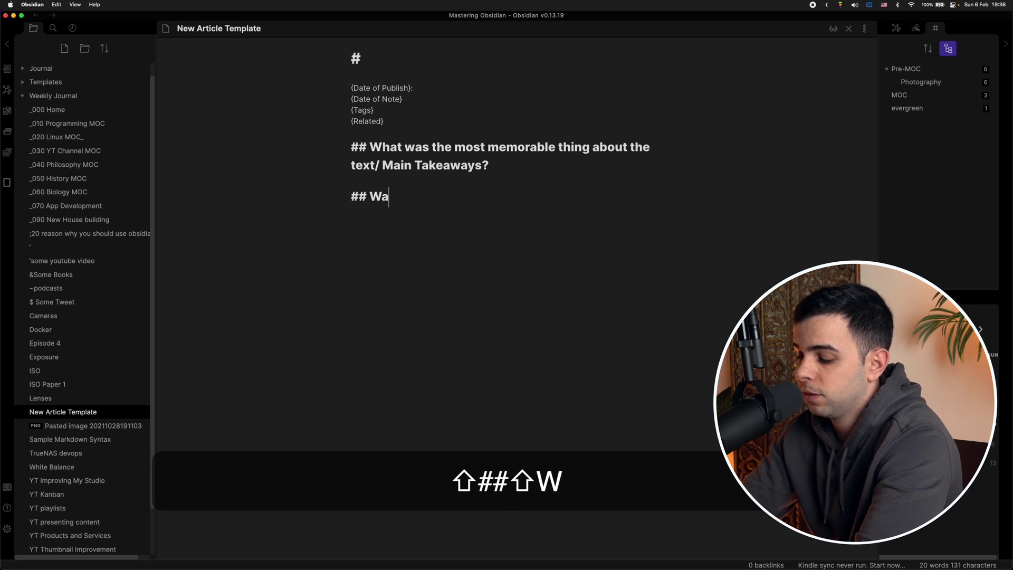
{"action": "type", "text": "s there I something I didn't agree with and why?"}
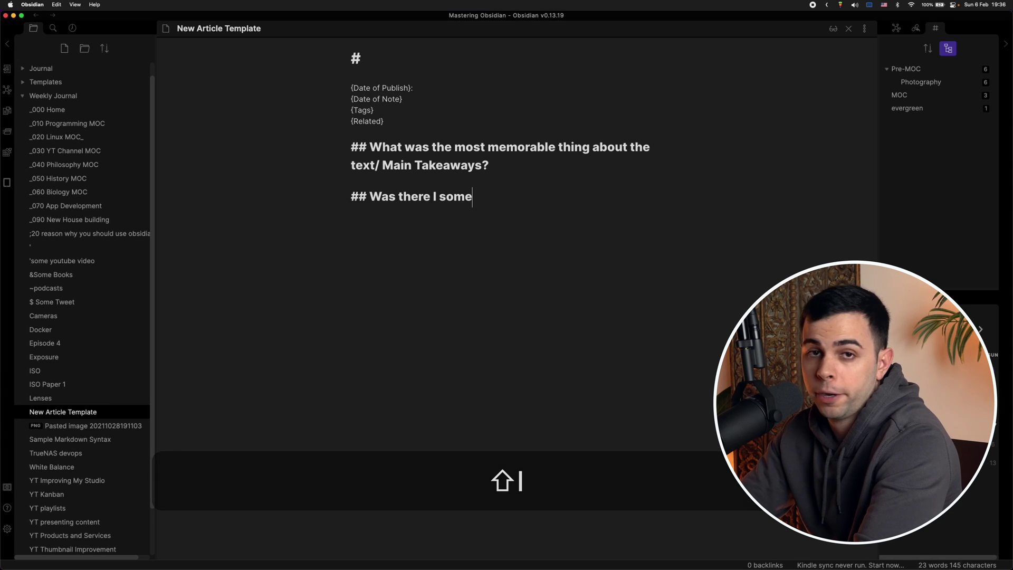
{"action": "key", "text": "Return"}
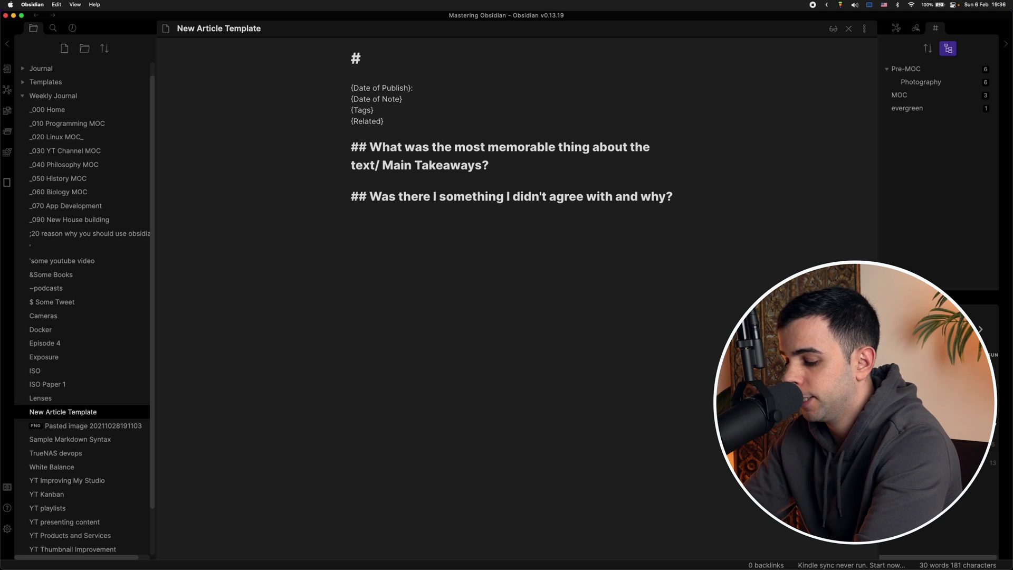
{"action": "type", "text": "## What q"}
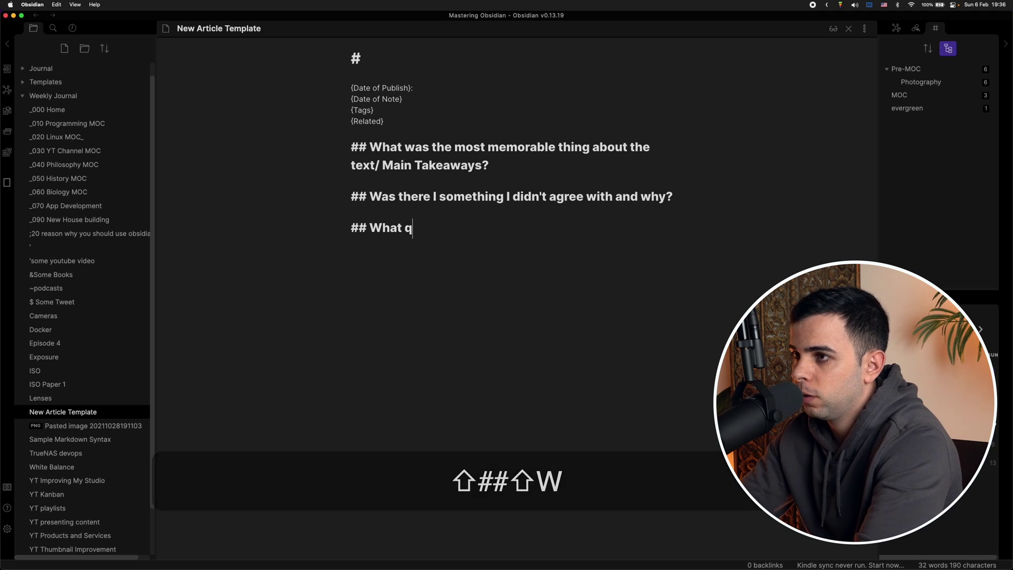
{"action": "type", "text": "uestion would I as"}
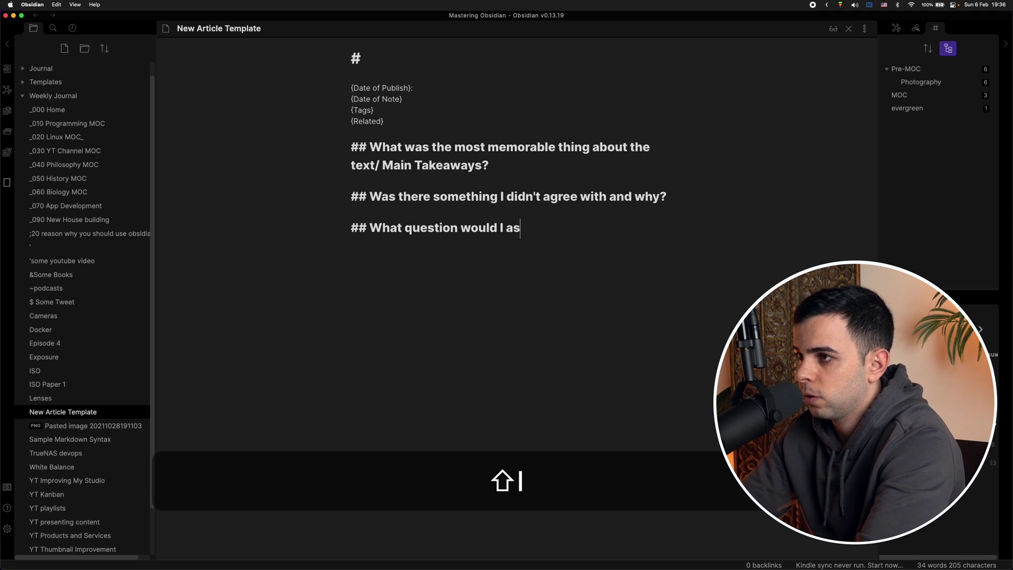
{"action": "type", "text": "k the author, If I could?"}
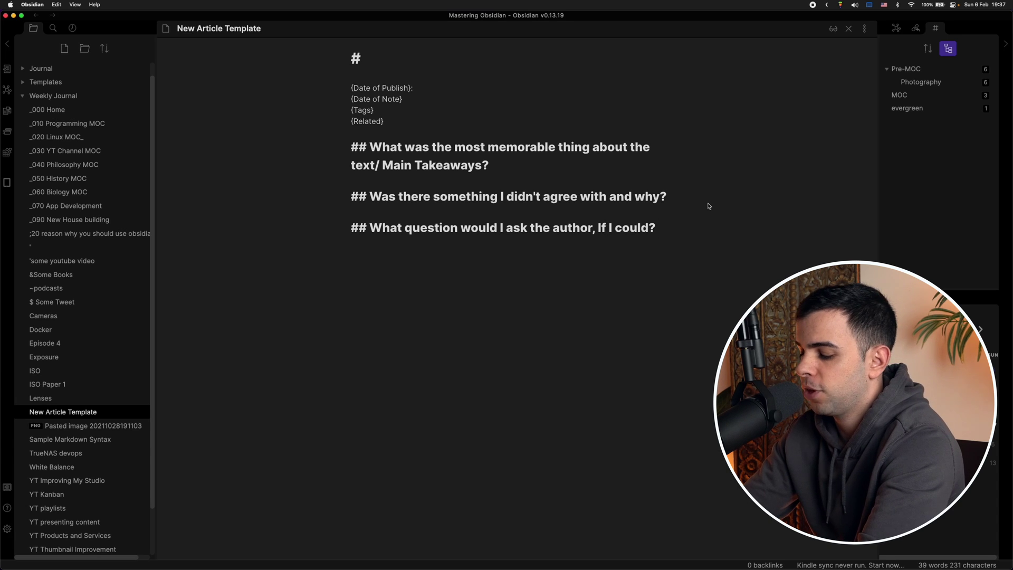
{"action": "key", "text": "Return"}
{"action": "key", "text": "Return"}
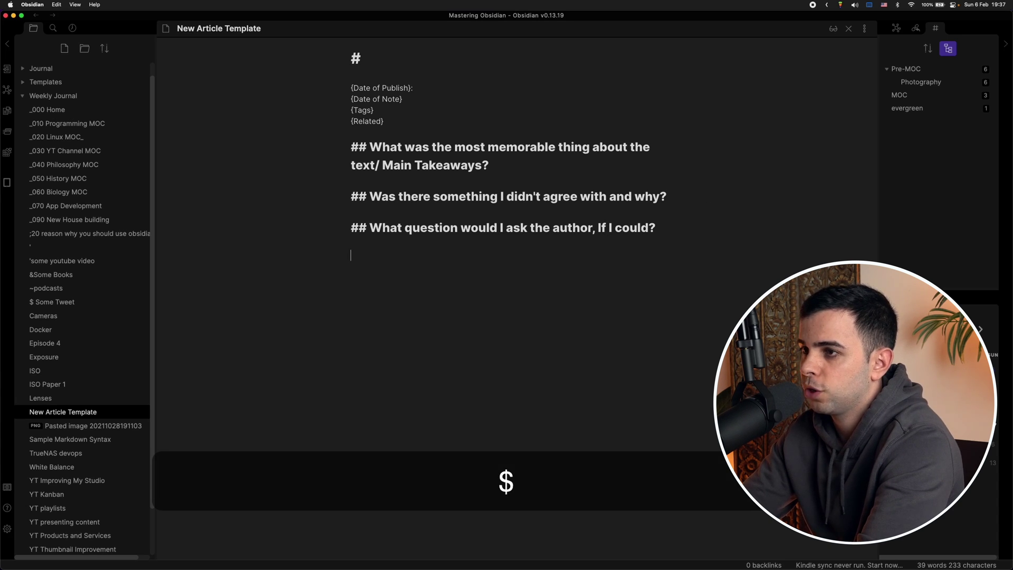
{"action": "type", "text": "## What am I now int"}
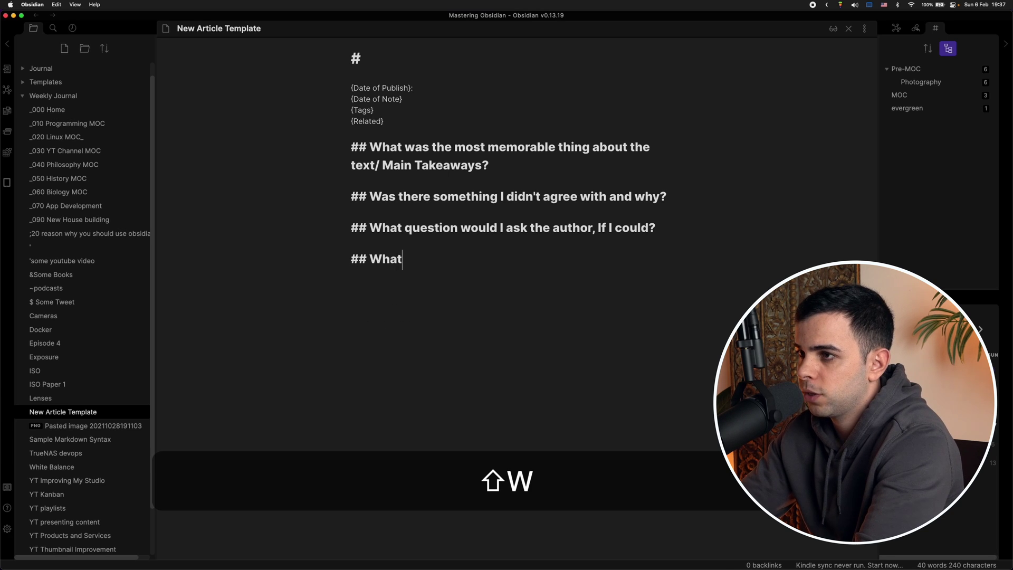
{"action": "type", "text": "erested in because of this article?"}
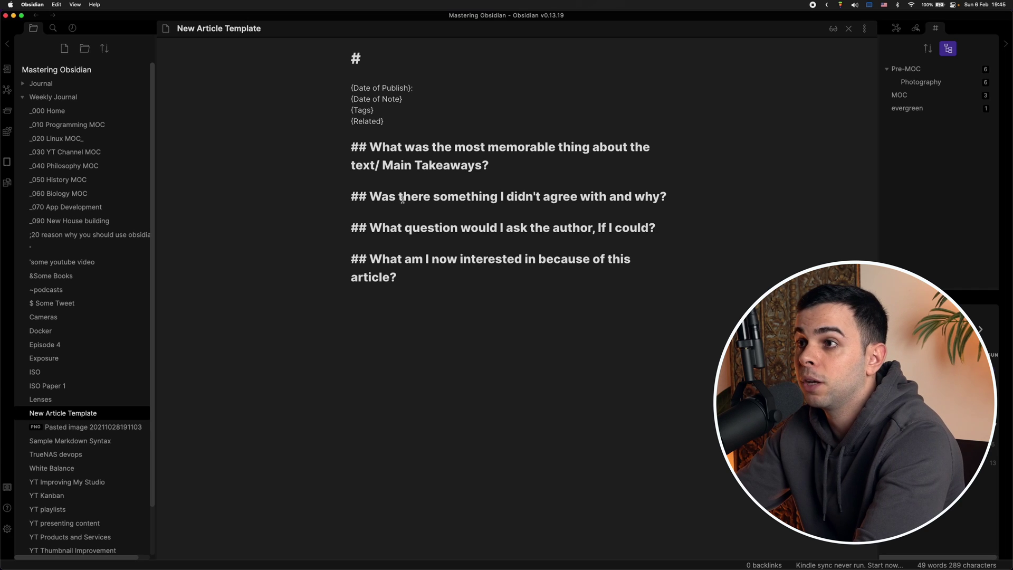
Change {Date of Note} to {{Date}} and add a {{Time}} line beneath it.
{"action": "left_click_drag", "start_coordinate": [402, 99], "coordinate": [376, 101]}
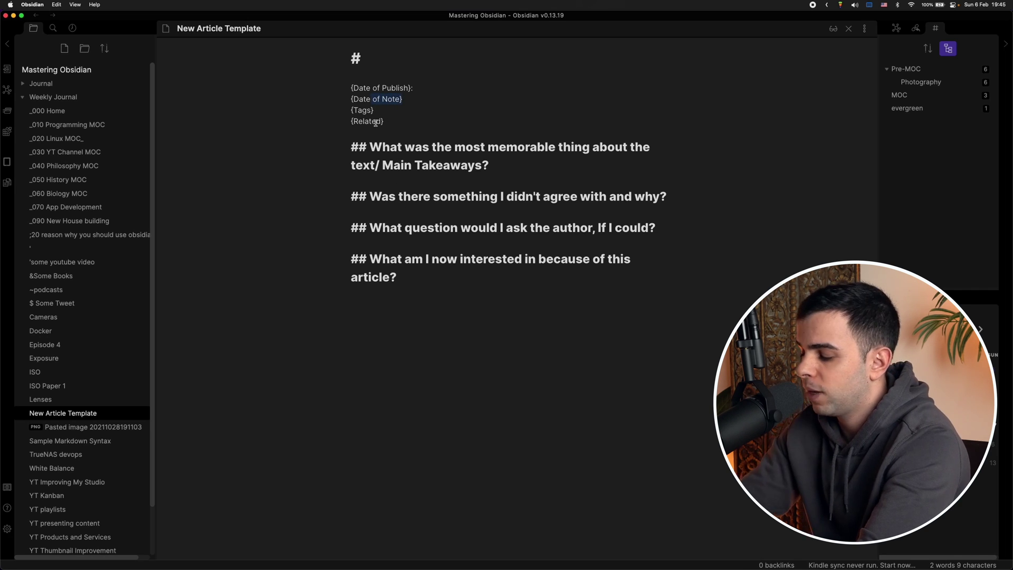
{"action": "key", "text": "BackSpace"}
{"action": "key", "text": "BackSpace"}
{"action": "type", "text": "e"}
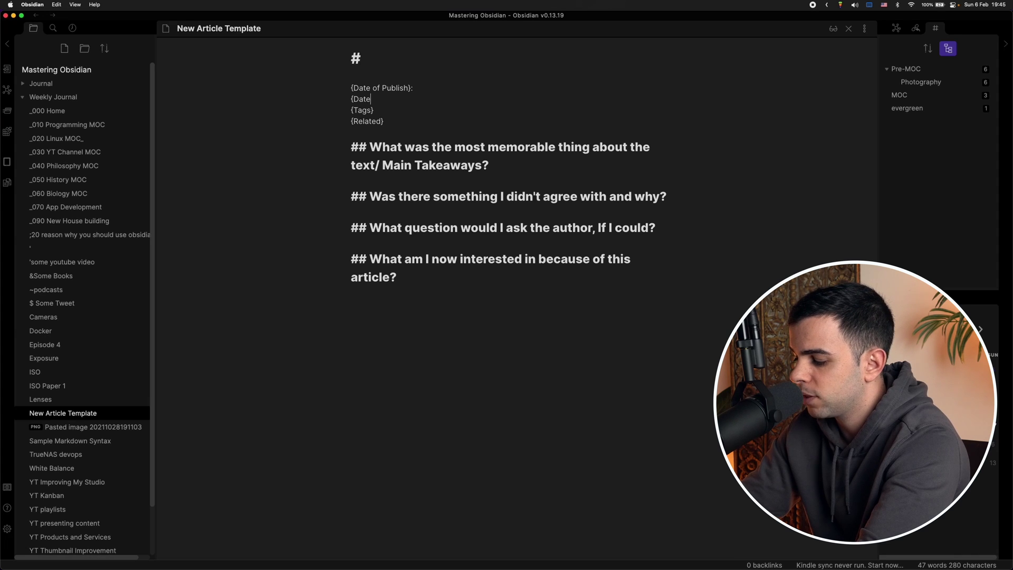
{"action": "type", "text": "}"}
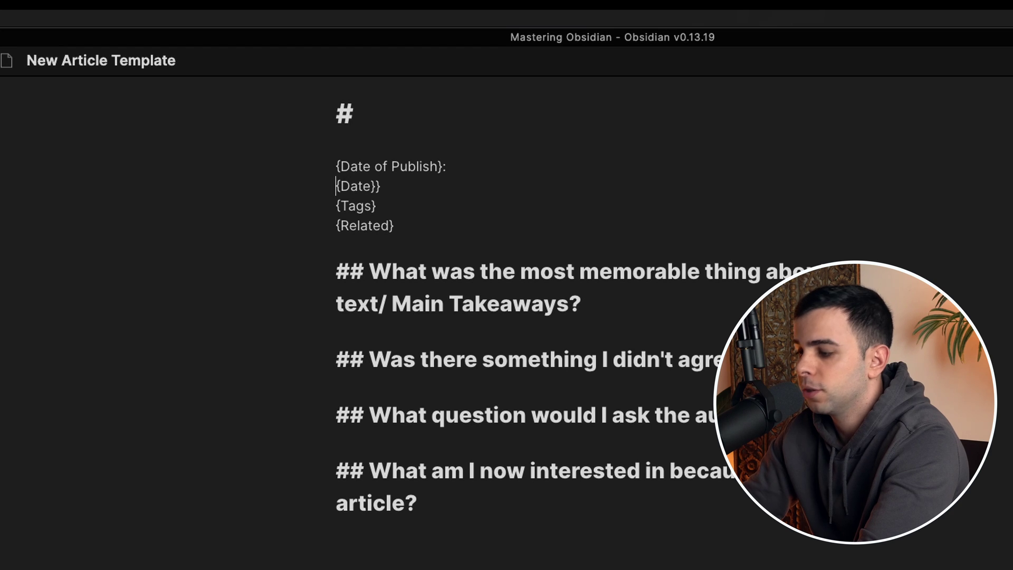
{"action": "type", "text": "{"}
{"action": "left_click", "coordinate": [399, 187]}
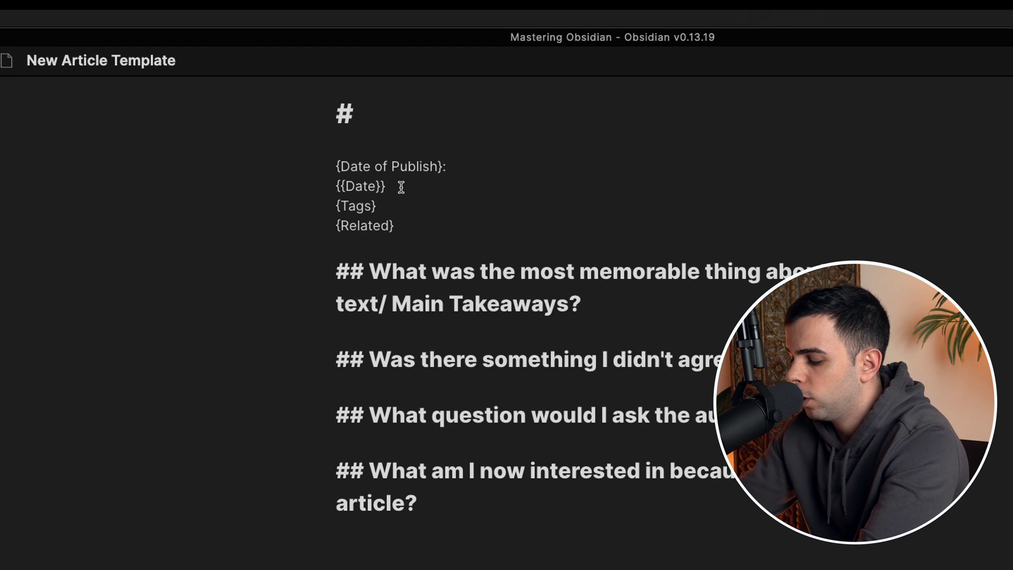
{"action": "key", "text": "Return"}
{"action": "type", "text": "{{"}
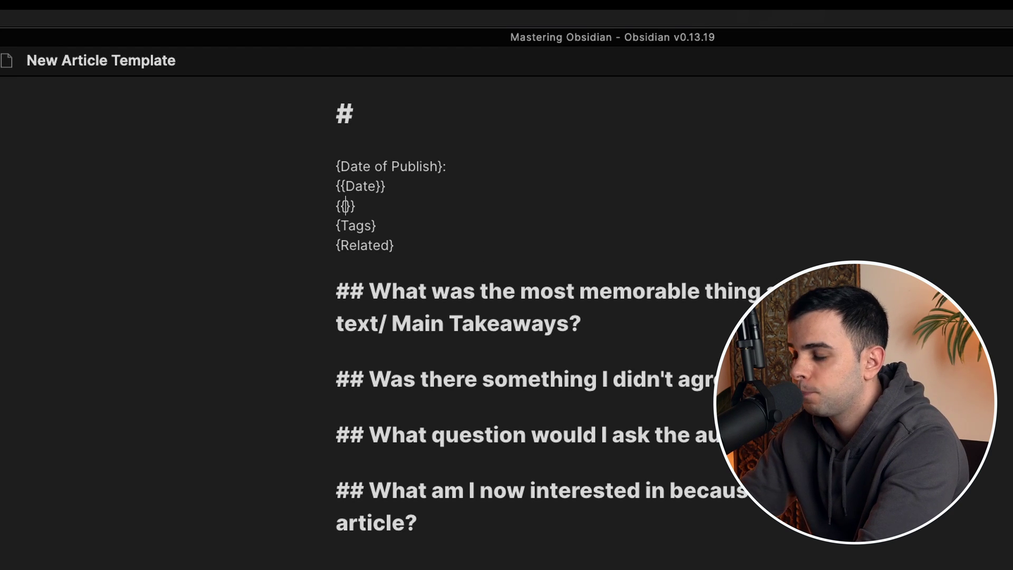
{"action": "type", "text": "Time"}
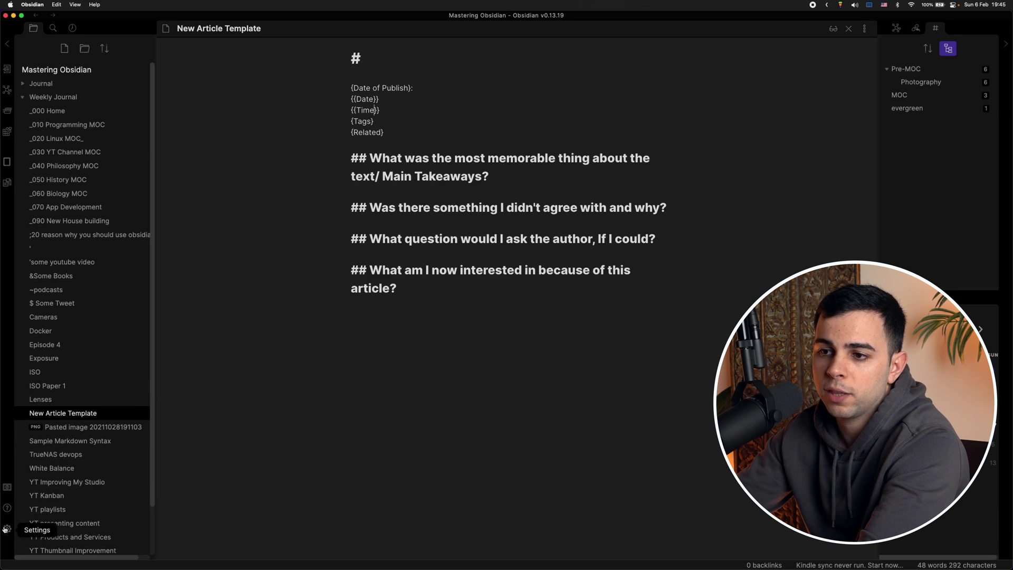
{"action": "left_click", "coordinate": [6, 528]}
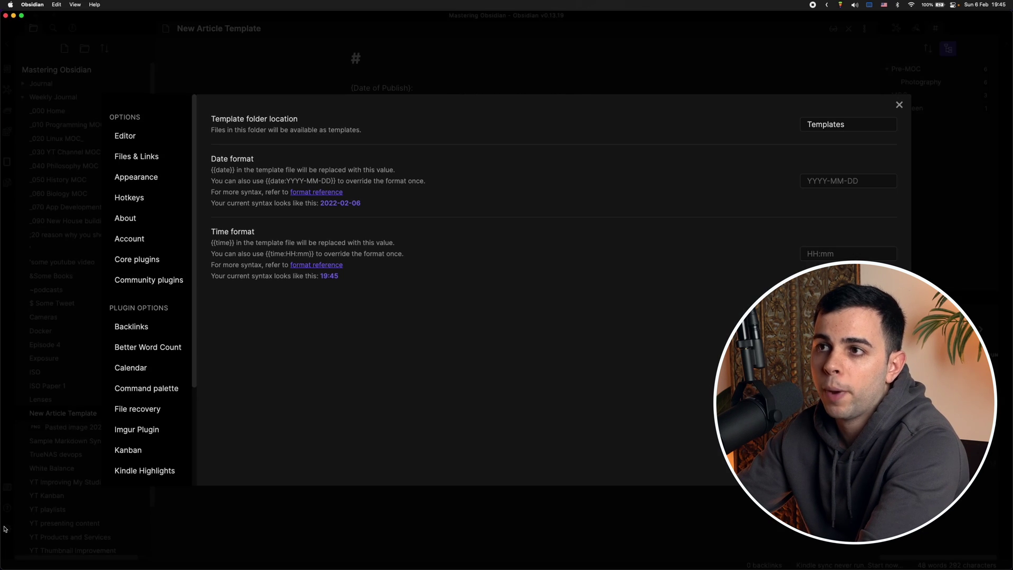
Show the Core plugins list down to the Daily notes and Templates toggles.
{"action": "left_click", "coordinate": [153, 266]}
{"action": "scroll", "coordinate": [304, 280], "scroll_direction": "down", "scroll_amount": 3}
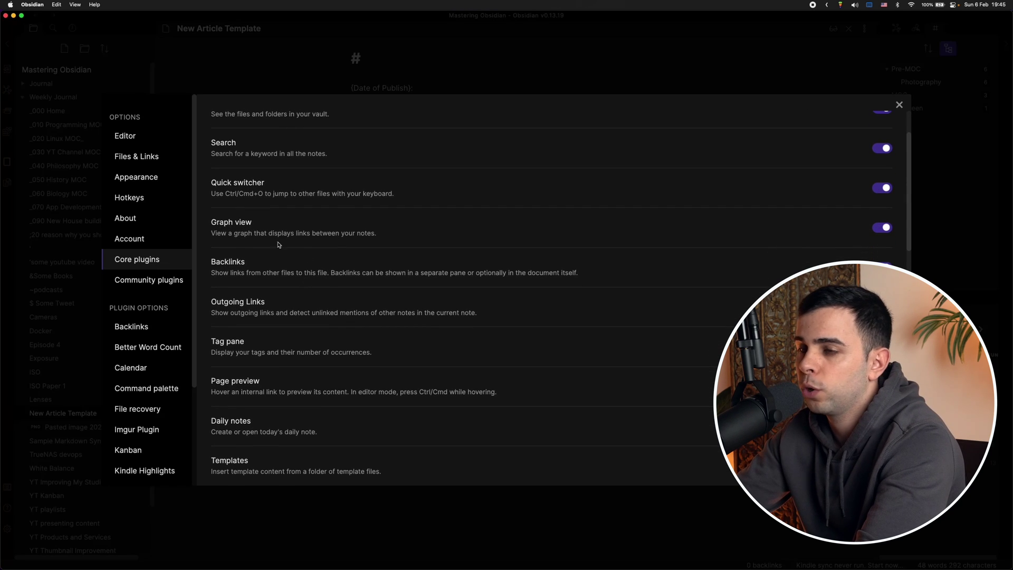
{"action": "scroll", "coordinate": [359, 373], "scroll_direction": "down", "scroll_amount": 1}
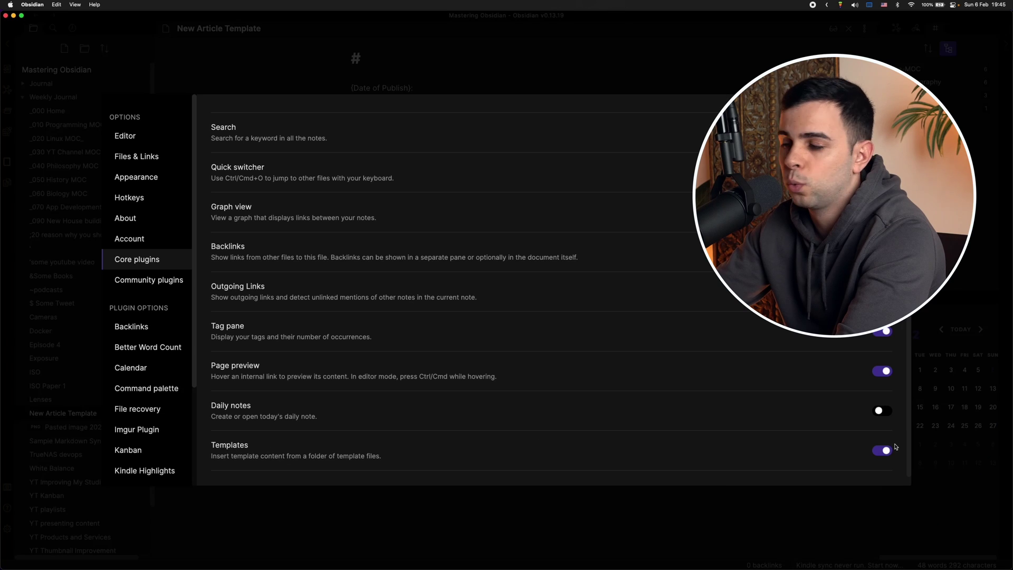
{"action": "scroll", "coordinate": [192, 372], "scroll_direction": "down", "scroll_amount": 1}
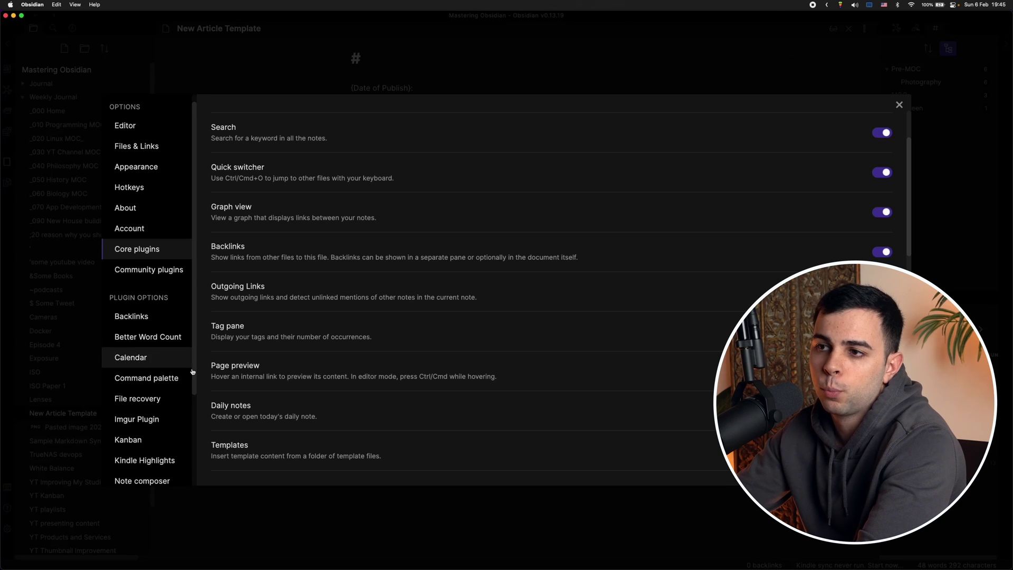
{"action": "scroll", "coordinate": [193, 372], "scroll_direction": "down", "scroll_amount": 5}
{"action": "scroll", "coordinate": [147, 386], "scroll_direction": "down", "scroll_amount": 3}
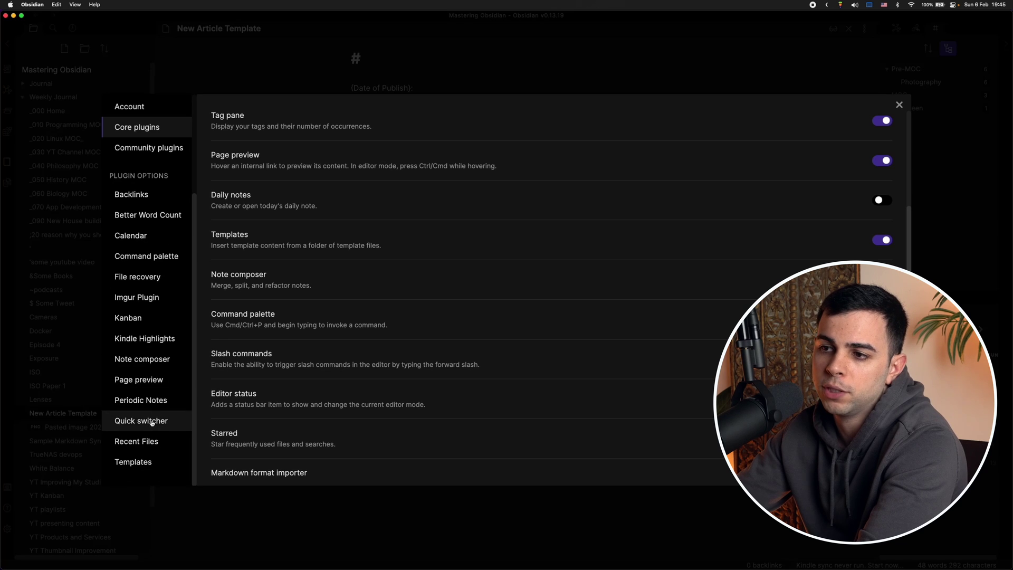
Clear the Templates plugin's template folder location and close the settings.
{"action": "left_click", "coordinate": [153, 462]}
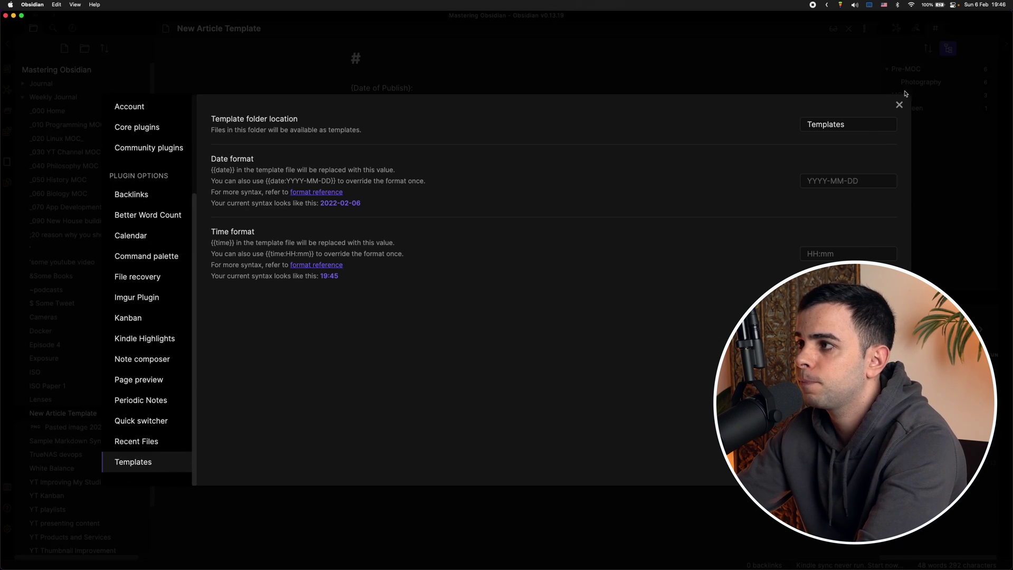
{"action": "double_click", "coordinate": [825, 124]}
{"action": "key", "text": "BackSpace"}
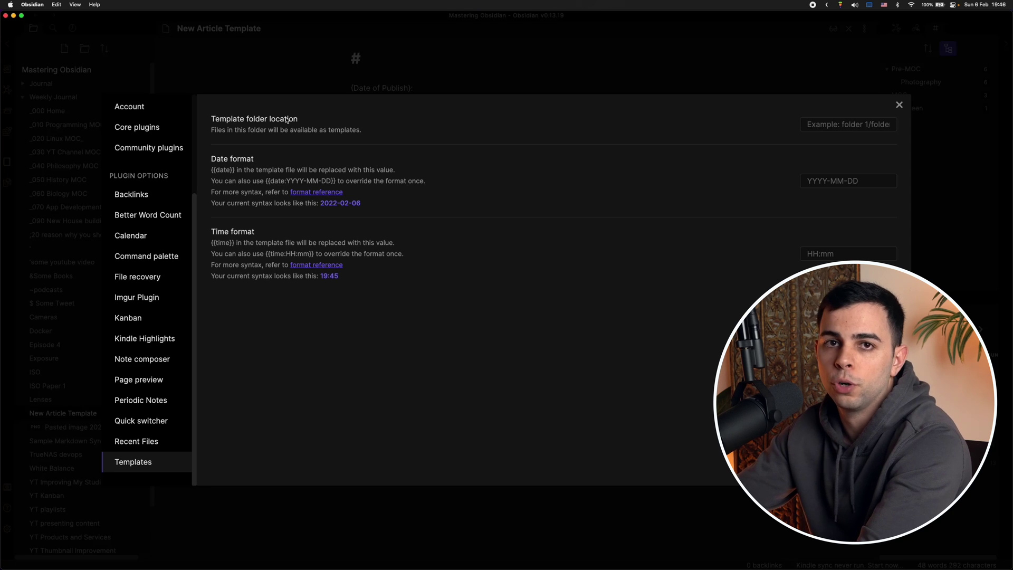
{"action": "key", "text": "Escape"}
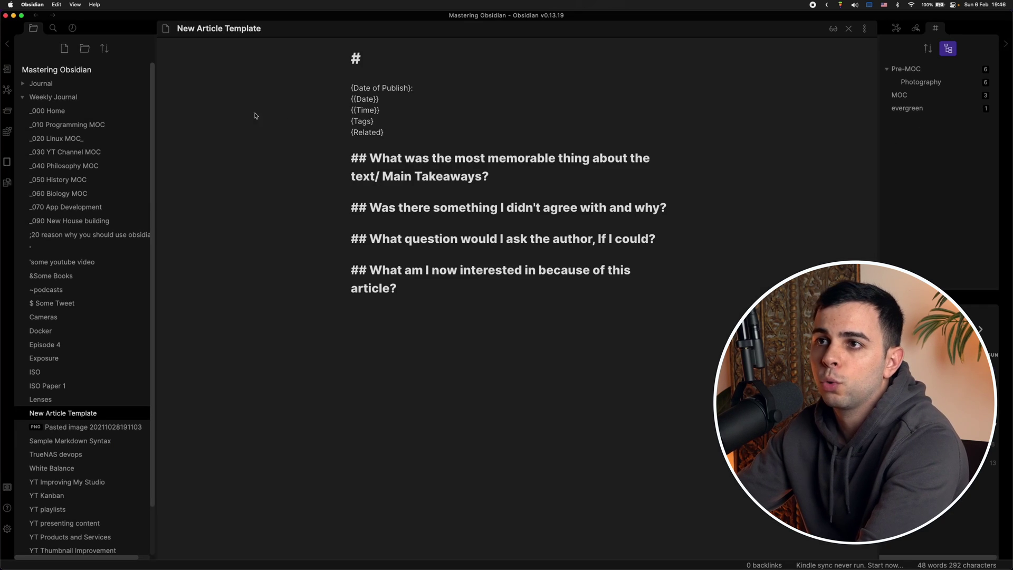
Create a Templates folder and set it as the template folder location.
{"action": "left_click", "coordinate": [84, 49]}
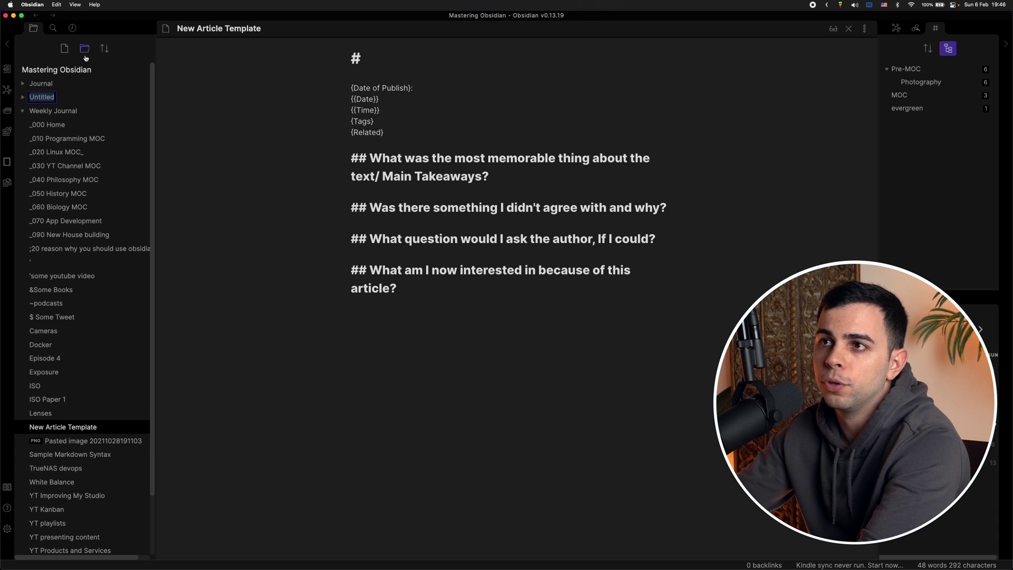
{"action": "type", "text": "Templates"}
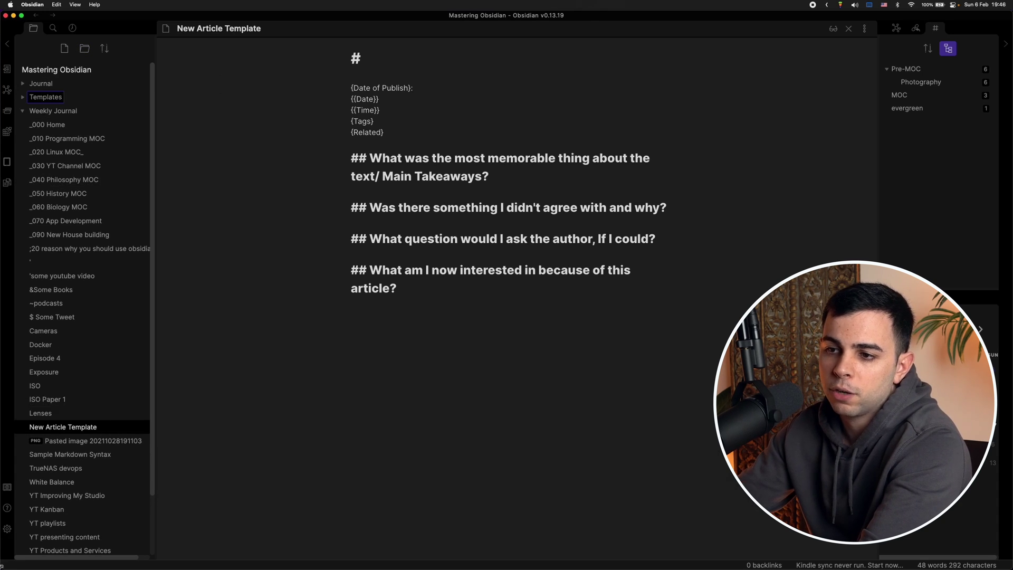
{"action": "left_click", "coordinate": [7, 528]}
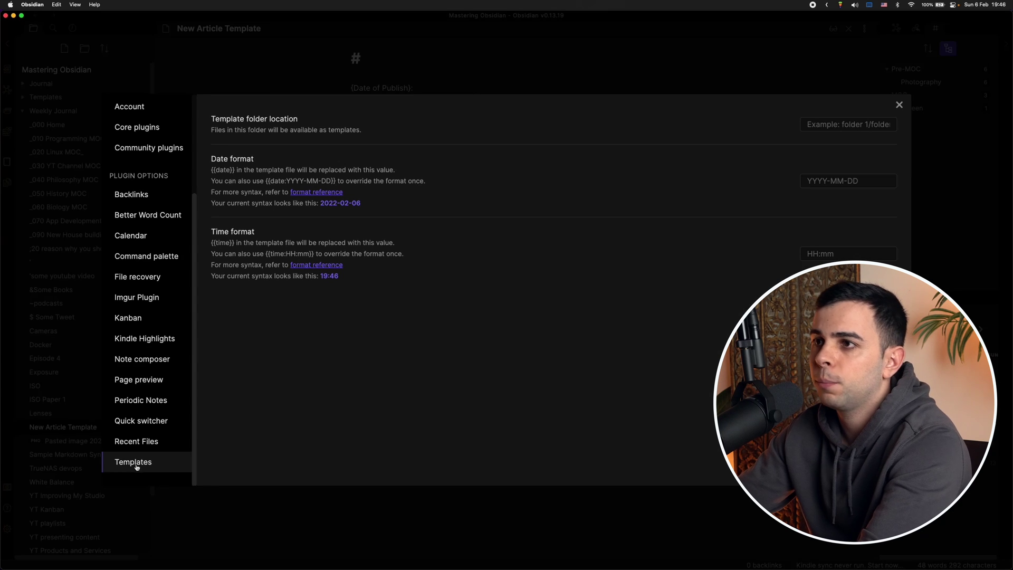
{"action": "left_click", "coordinate": [834, 126]}
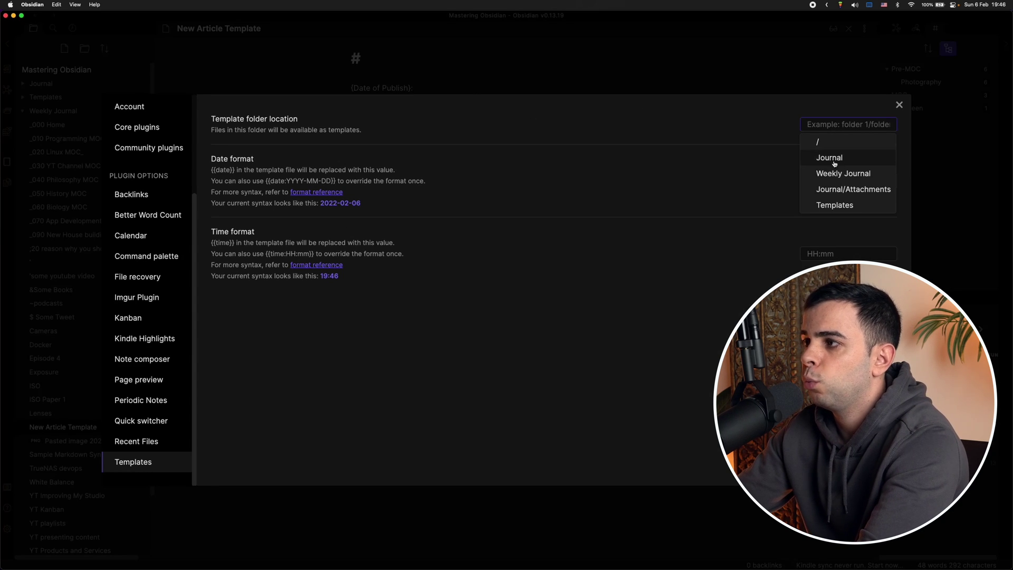
{"action": "left_click", "coordinate": [834, 205]}
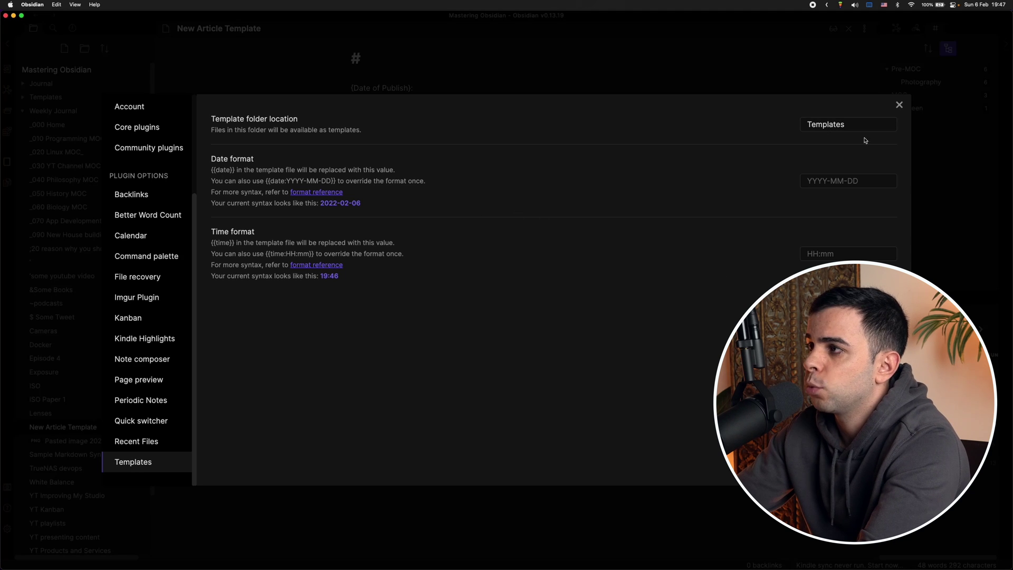
{"action": "left_click", "coordinate": [896, 110]}
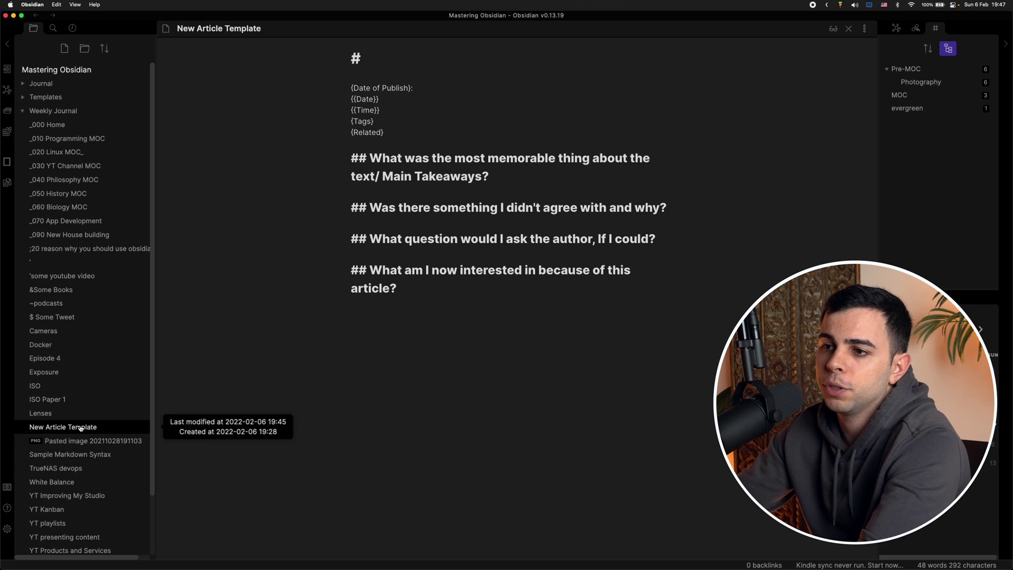
Move New Article Template into the Templates folder.
{"action": "left_click_drag", "start_coordinate": [82, 429], "coordinate": [41, 96]}
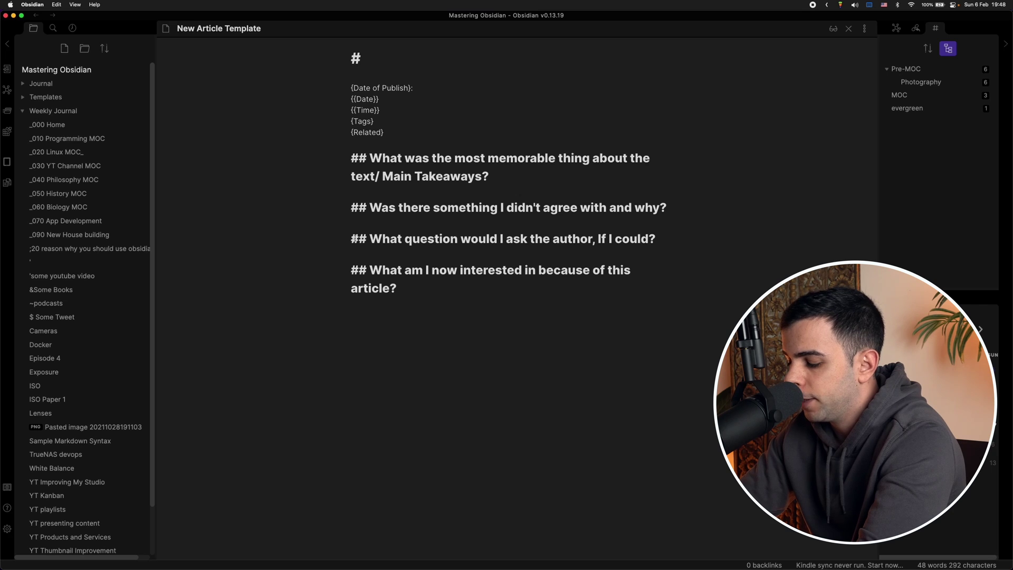
{"action": "key", "text": "super+n"}
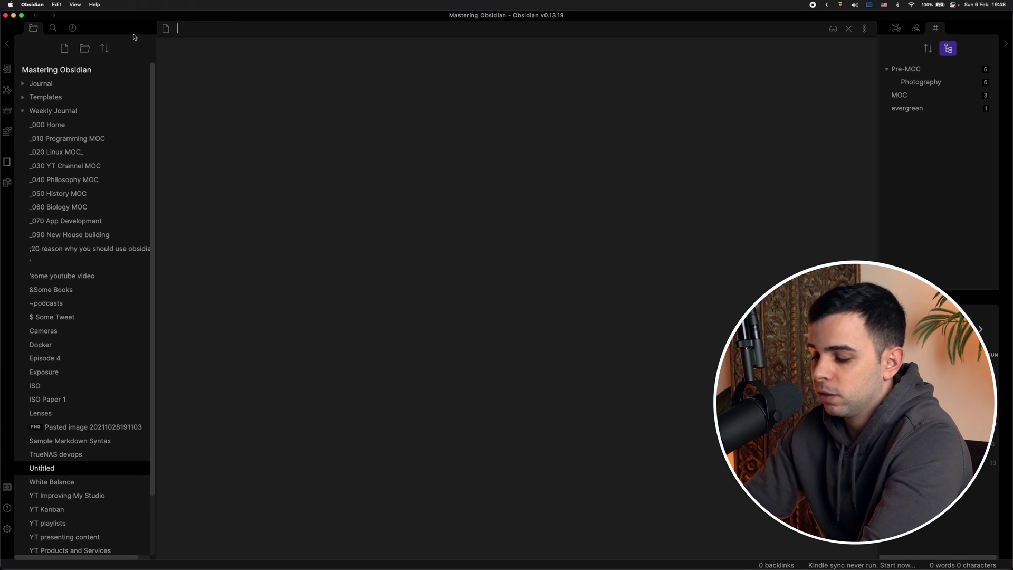
Title the note 'Article name' and insert New Article Template, filling in 2022-02-06 and 19:50.
{"action": "type", "text": "Ar"}
{"action": "type", "text": "ticle name"}
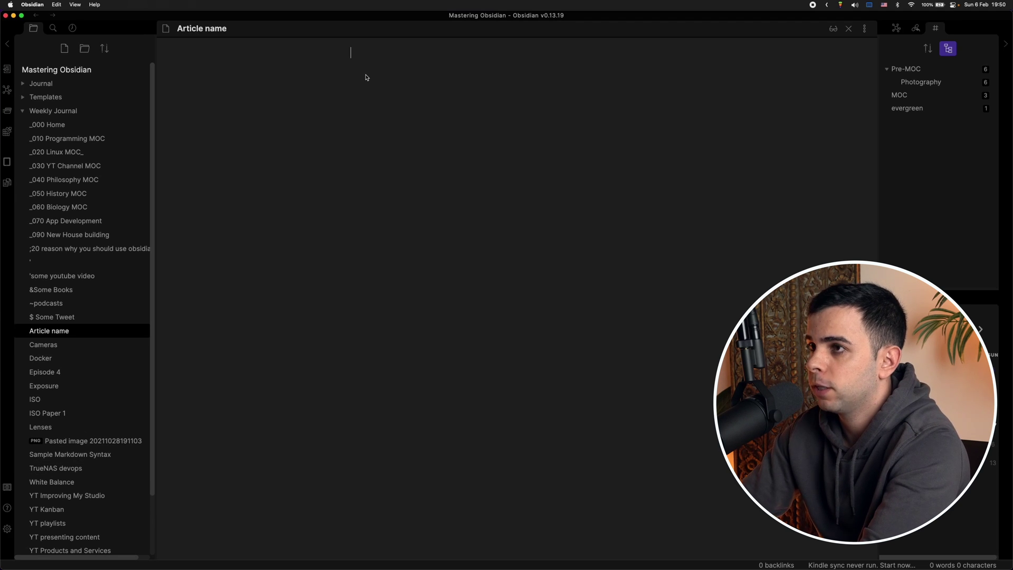
{"action": "key", "text": "super+p"}
{"action": "type", "text": "t"}
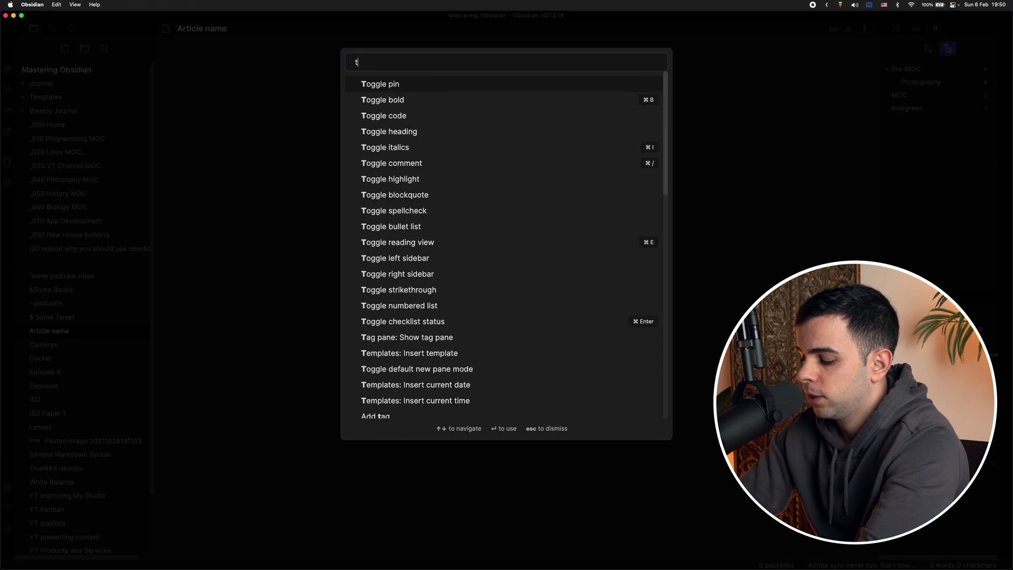
{"action": "type", "text": "empl"}
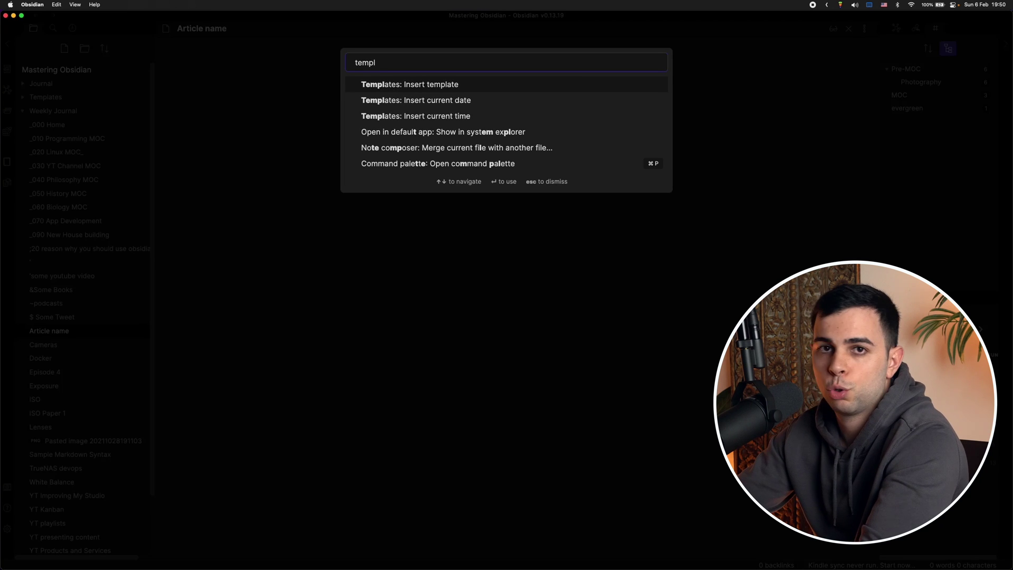
{"action": "left_click", "coordinate": [404, 87]}
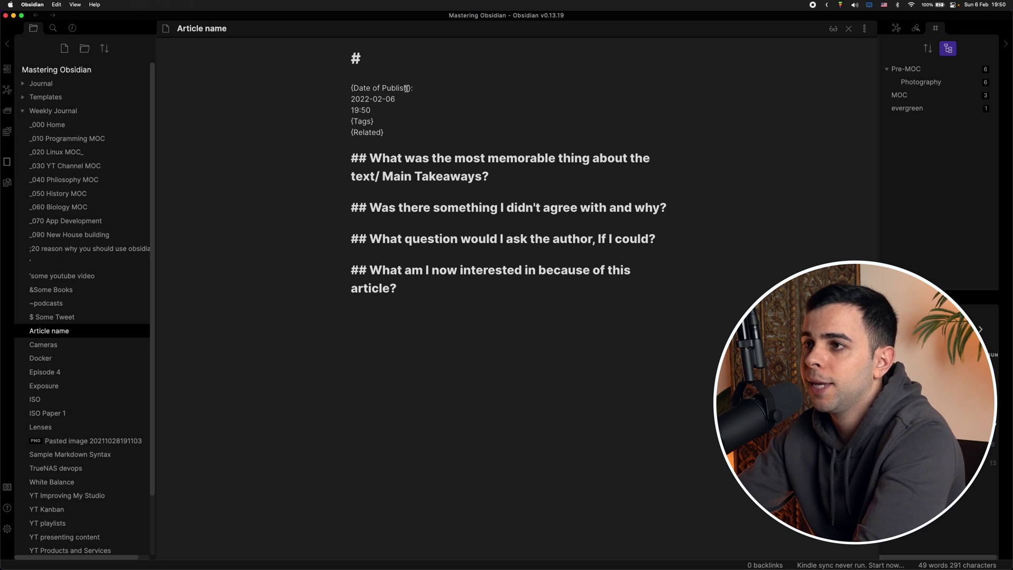
{"action": "left_click_drag", "start_coordinate": [371, 111], "coordinate": [357, 111]}
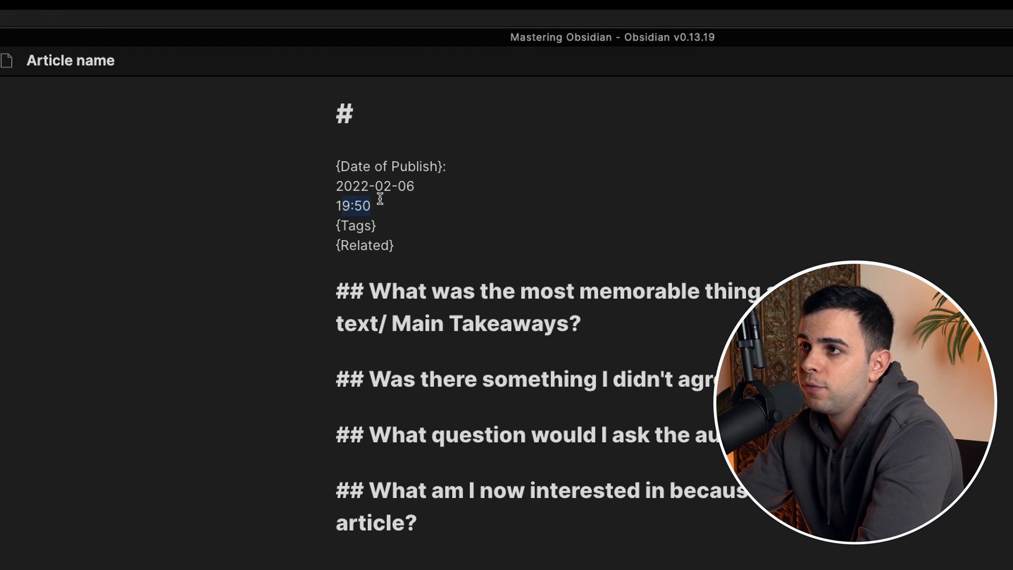
Fill the article note's top heading with 'Some Article'.
{"action": "left_click", "coordinate": [425, 49]}
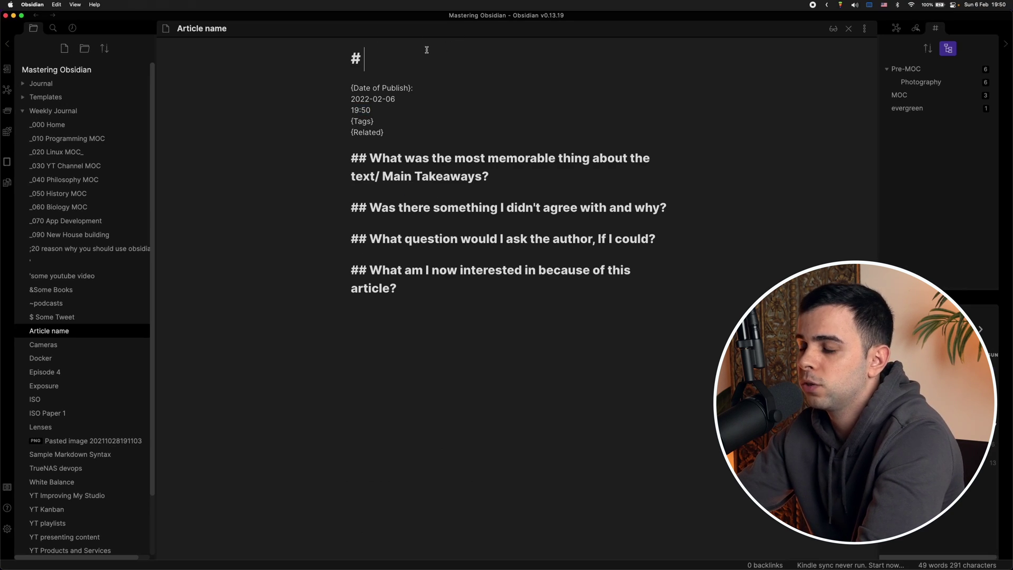
{"action": "type", "text": "so"}
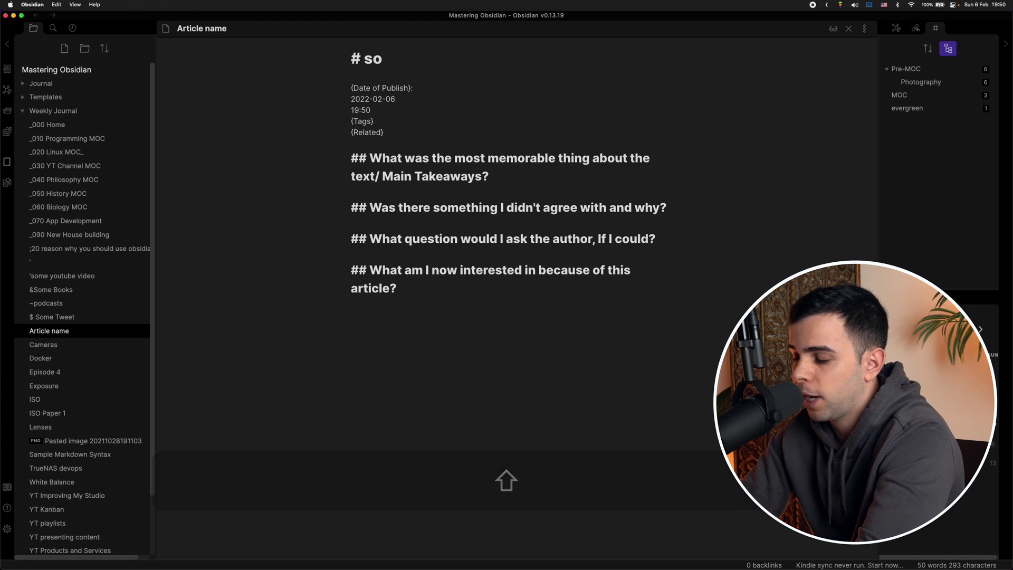
{"action": "key", "text": "BackSpace"}
{"action": "key", "text": "BackSpace"}
{"action": "type", "text": "Some Article"}
{"action": "key", "text": "Down"}
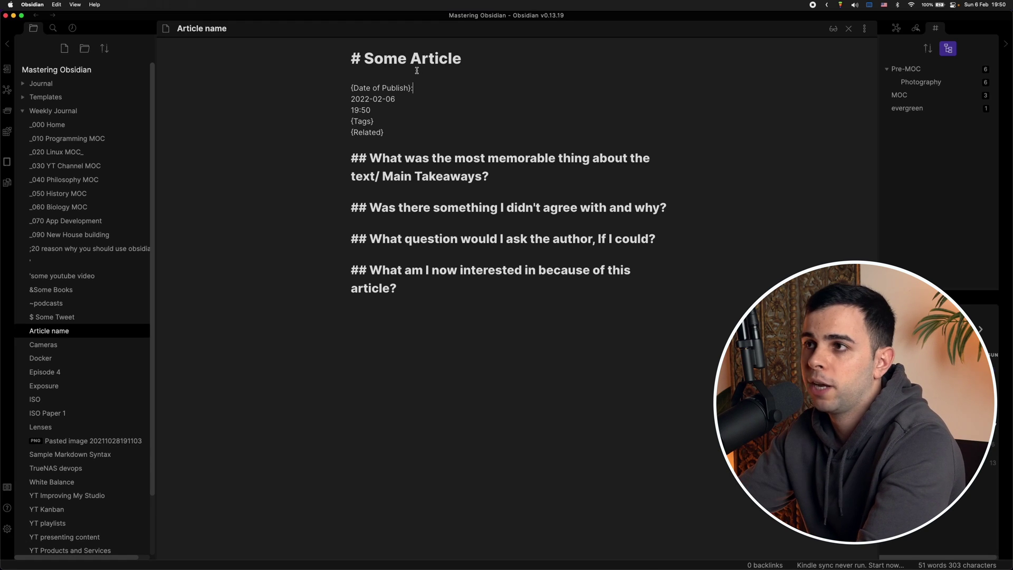
Create another new blank Untitled note.
{"action": "left_click", "coordinate": [396, 132]}
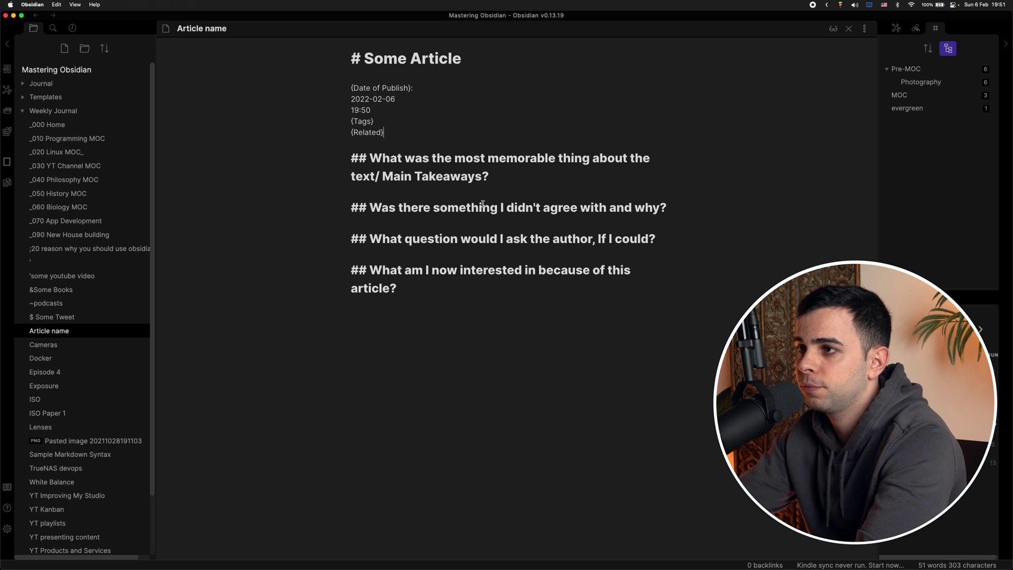
{"action": "key", "text": "super+Tab"}
{"action": "key", "text": "super+Tab"}
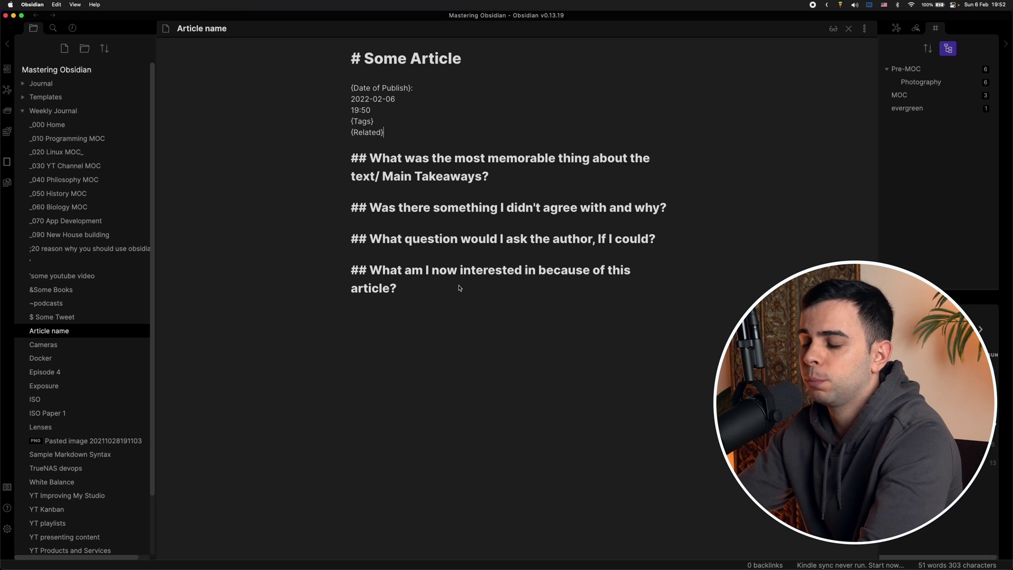
{"action": "key", "text": "super+n"}
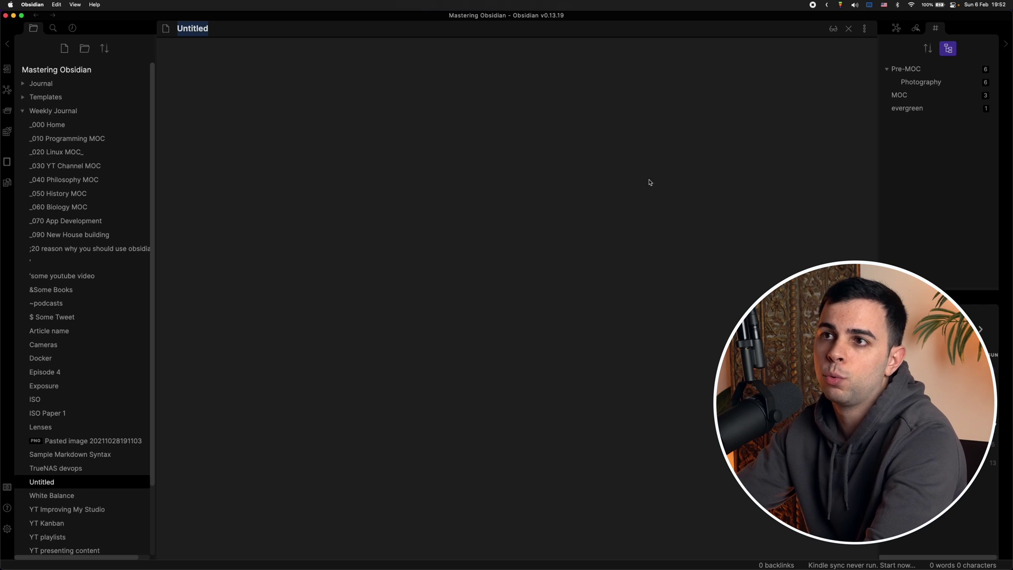
{"action": "left_click", "coordinate": [47, 481]}
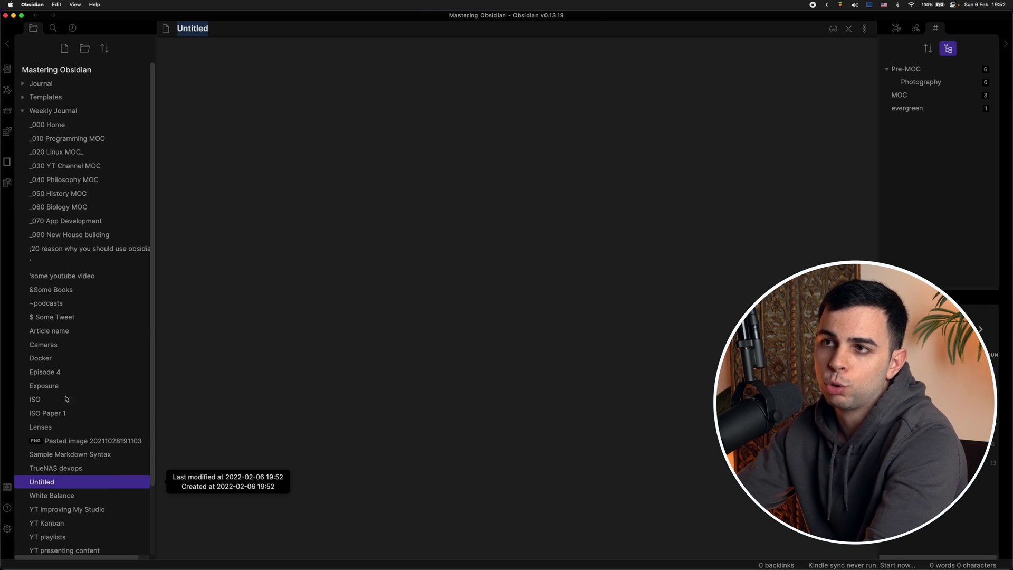
{"action": "left_click_drag", "start_coordinate": [66, 398], "coordinate": [48, 97]}
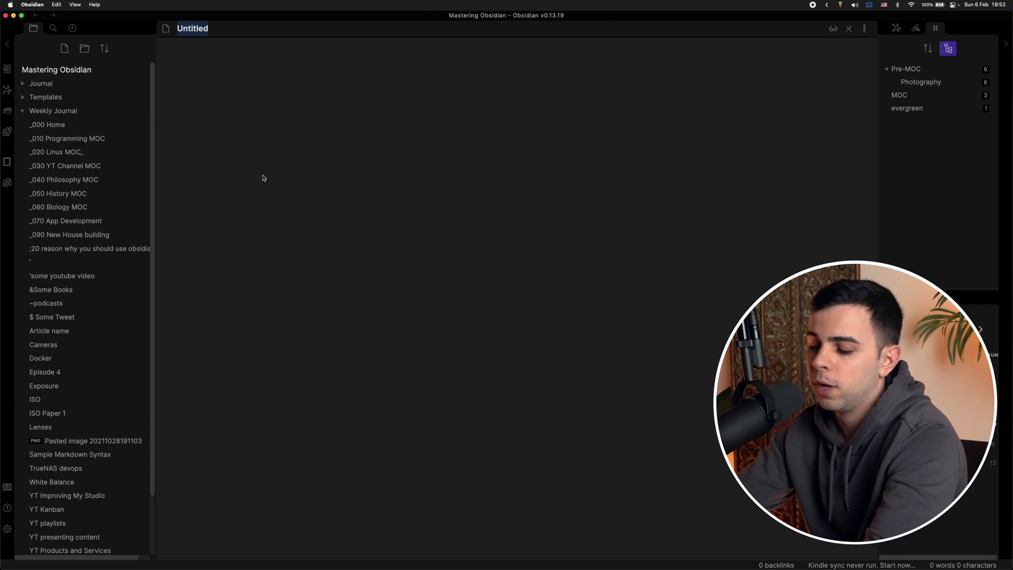
{"action": "key", "text": "super+p"}
{"action": "type", "text": "tem"}
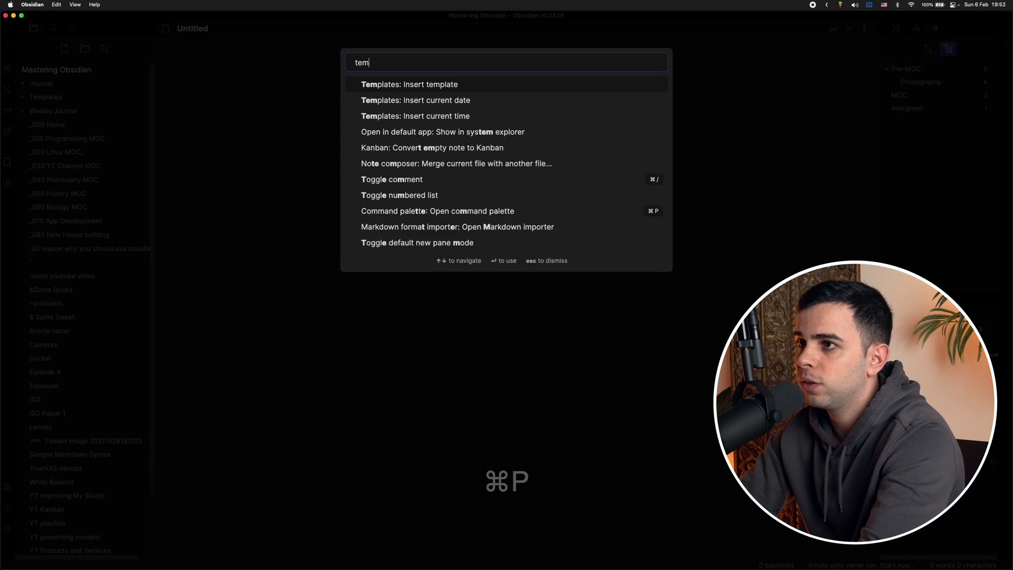
{"action": "type", "text": "p"}
{"action": "key", "text": "Return"}
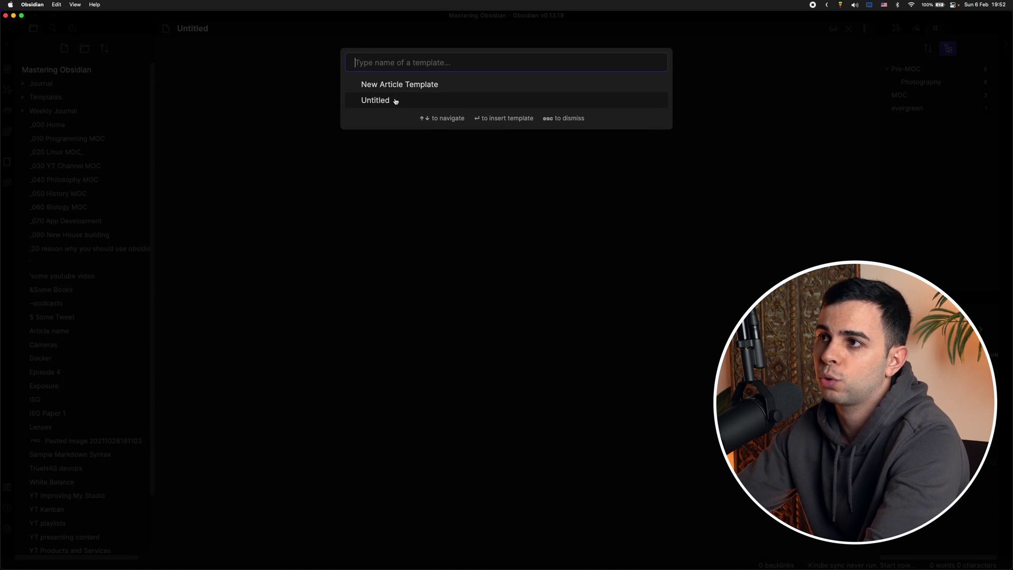
{"action": "left_click", "coordinate": [39, 103]}
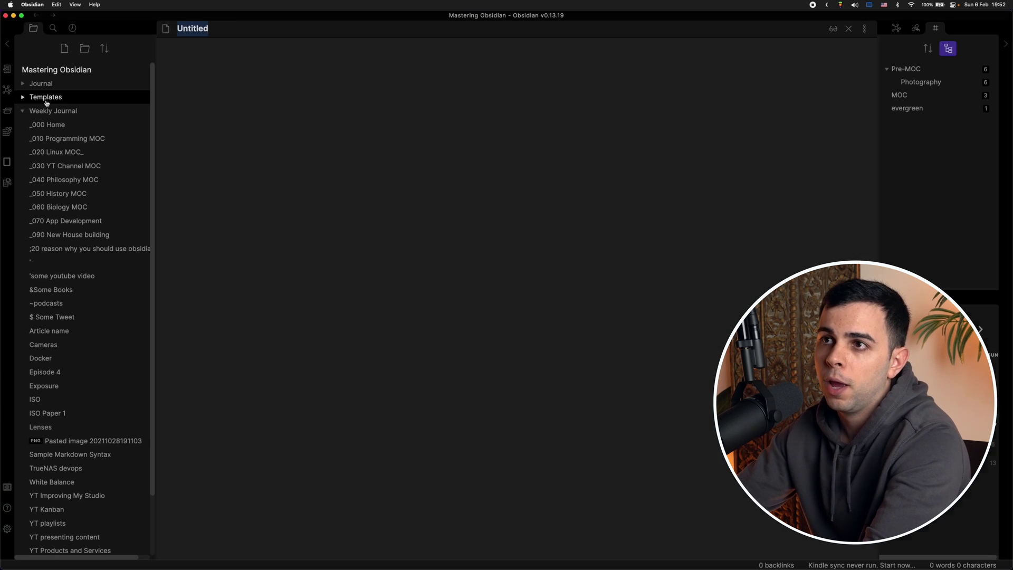
{"action": "left_click_drag", "start_coordinate": [43, 99], "coordinate": [48, 98]}
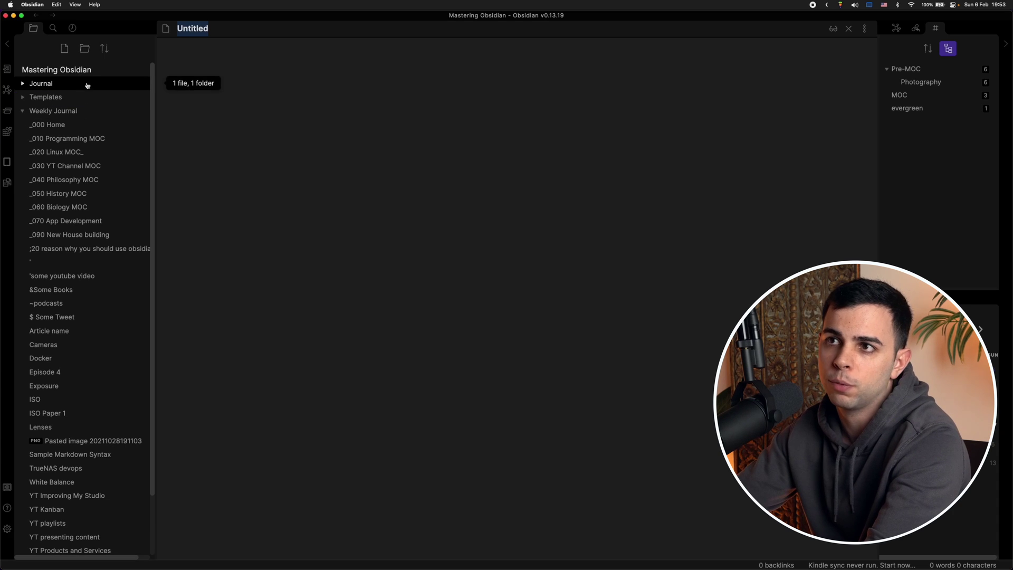
{"action": "left_click", "coordinate": [8, 529]}
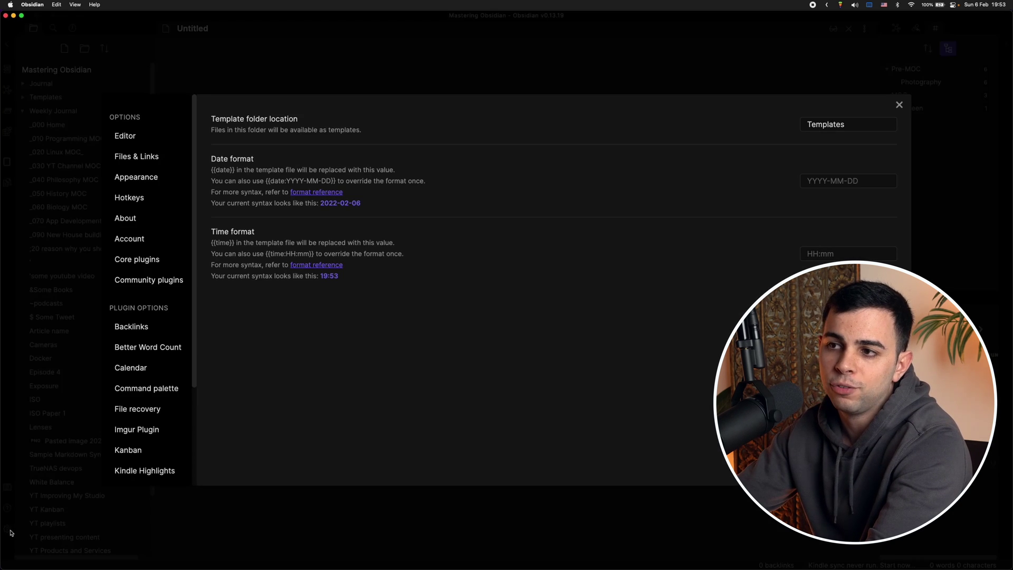
{"action": "scroll", "coordinate": [121, 454], "scroll_direction": "down", "scroll_amount": 5}
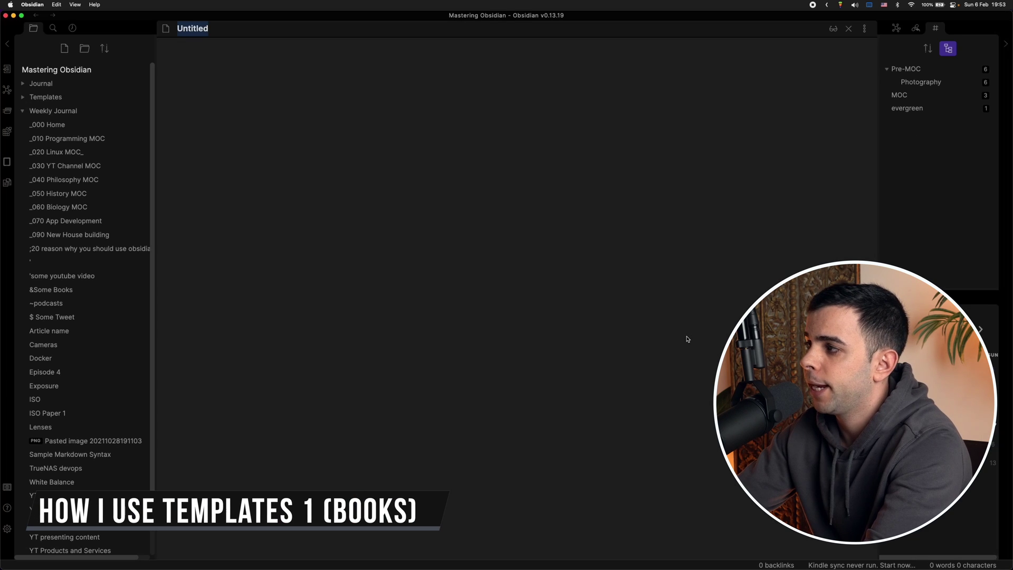
{"action": "key", "text": "Escape"}
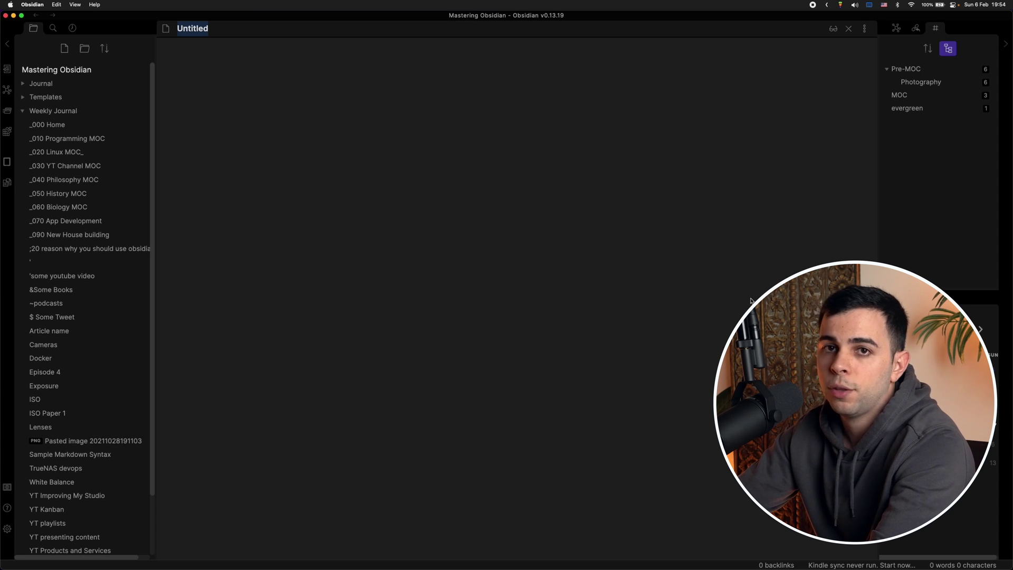
{"action": "left_click", "coordinate": [476, 211]}
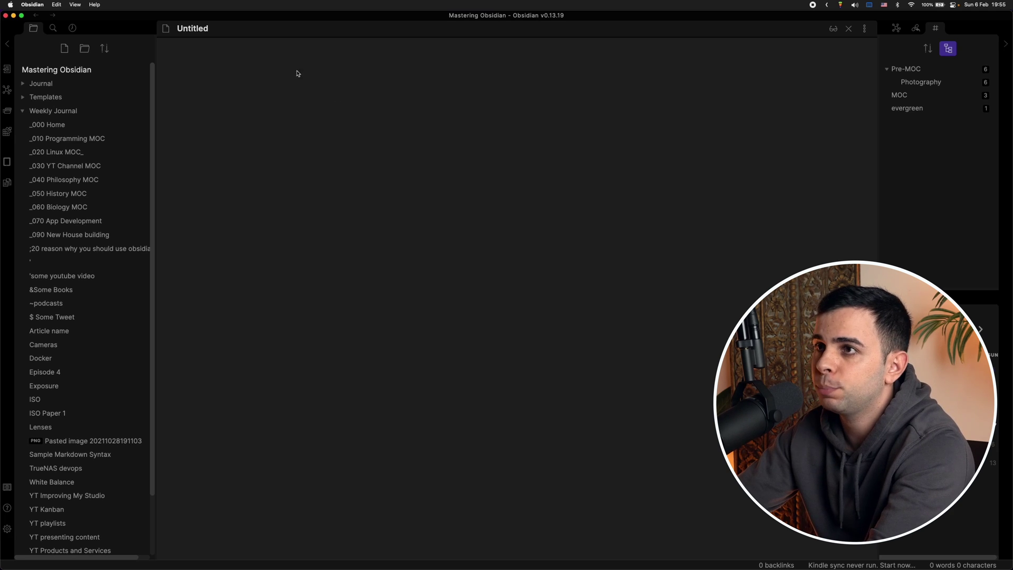
Rename the note 'New Book Template' and add its placeholder lines through {Rating}:.
{"action": "double_click", "coordinate": [226, 31]}
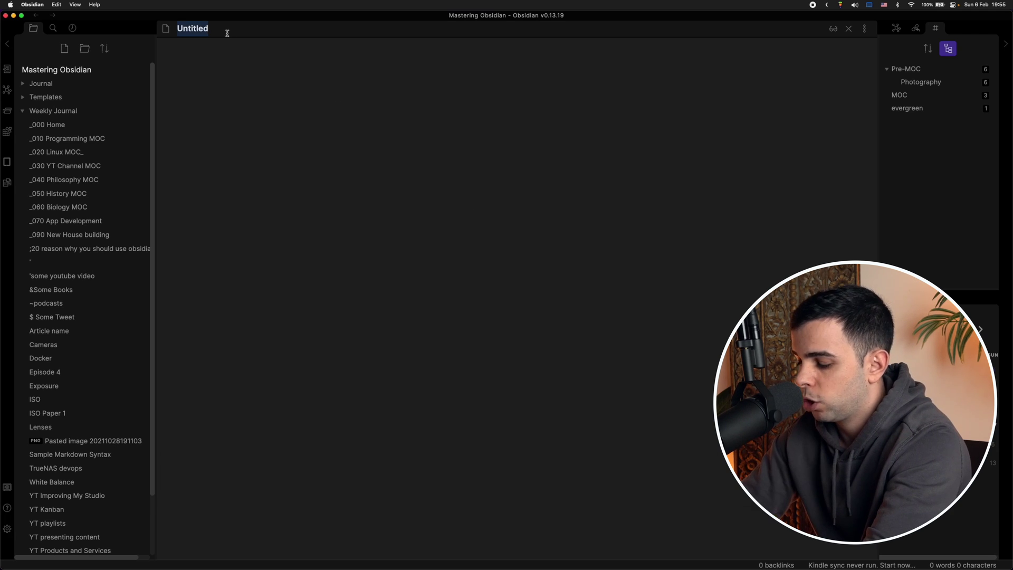
{"action": "type", "text": "NEw"}
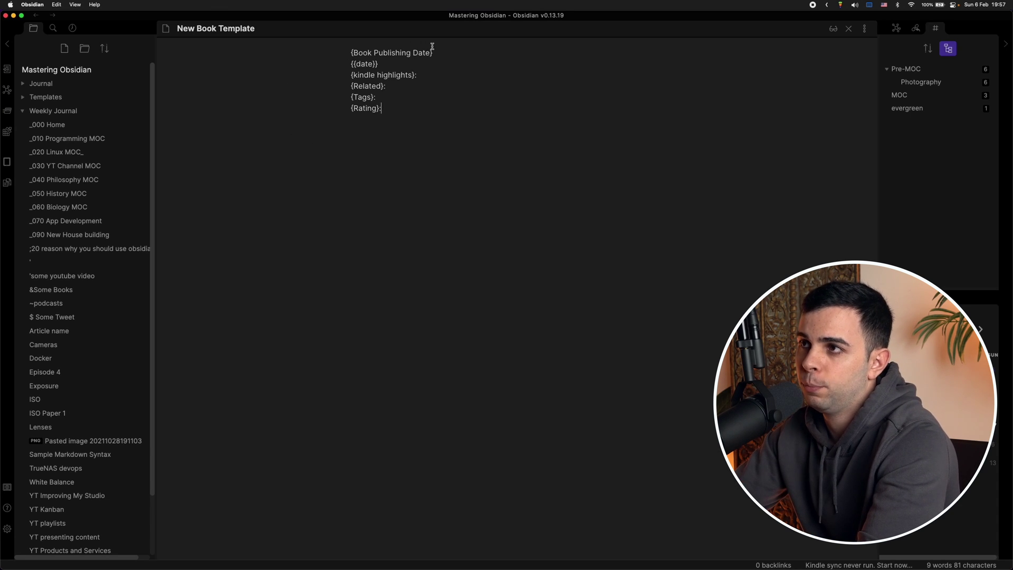
{"action": "left_click", "coordinate": [376, 64]}
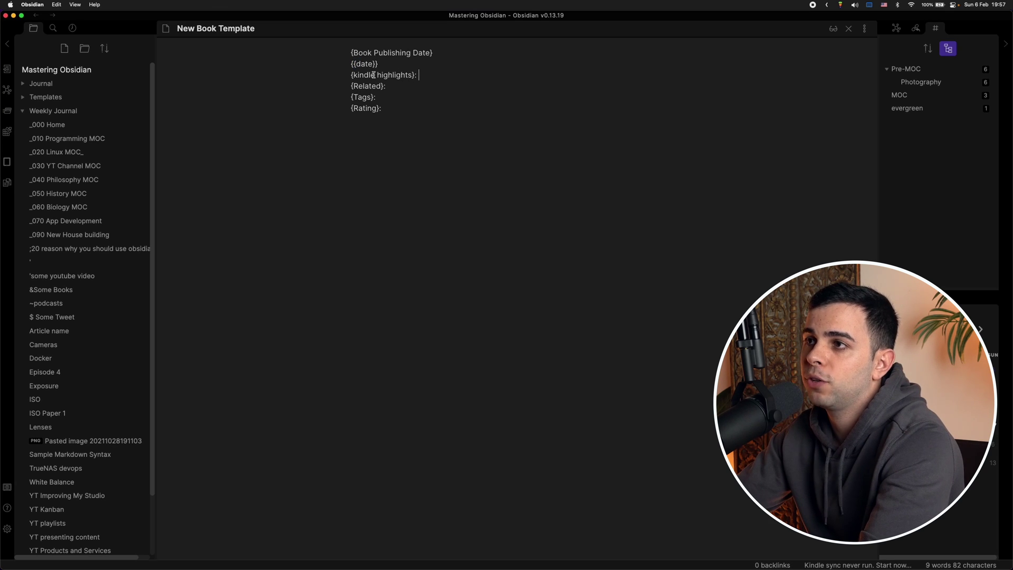
{"action": "left_click", "coordinate": [420, 75]}
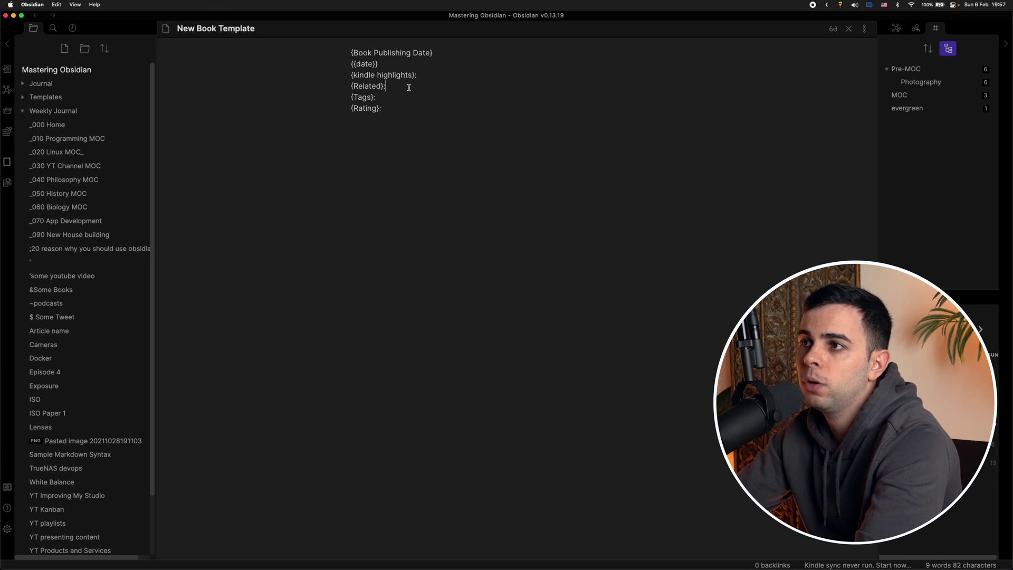
{"action": "key", "text": "super+Down"}
{"action": "type", "text": "## What are the main takeaways of the book? (In the shortest possible way)  ## What is something you didn't agree with?  ## What, if anything, can I apply to my own life from this book?"}
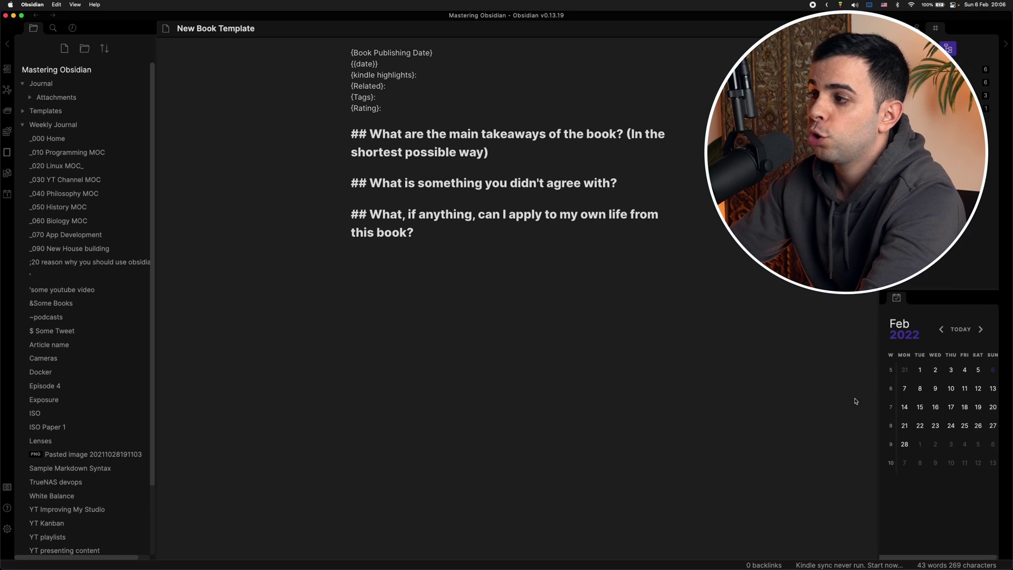
Confirm creating the missing 2022-02-07 daily note.
{"action": "left_click", "coordinate": [904, 388]}
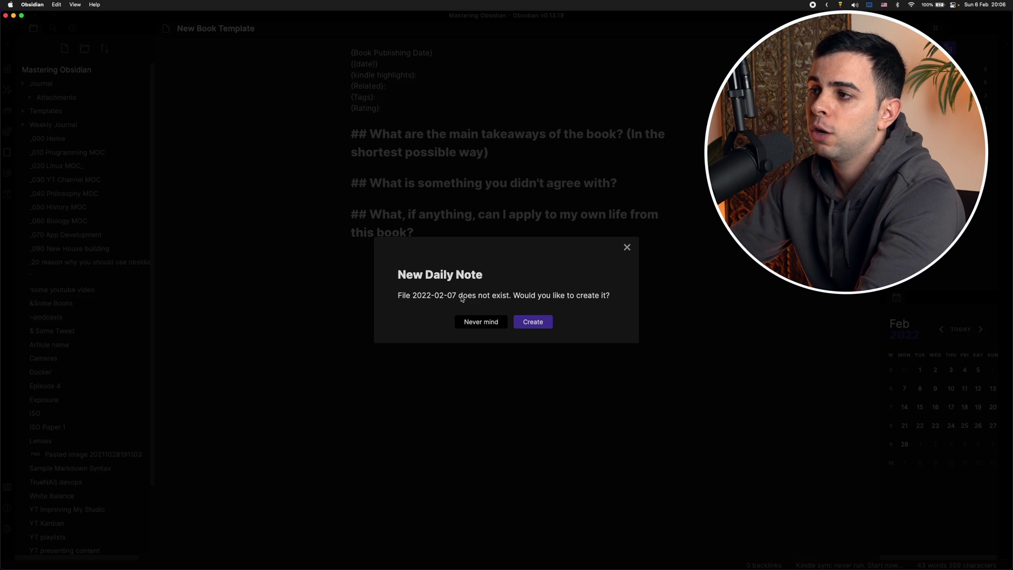
Create the 2022-02-07 daily note, dismiss the week 6 weekly note prompt, and open settings.
{"action": "left_click", "coordinate": [540, 323]}
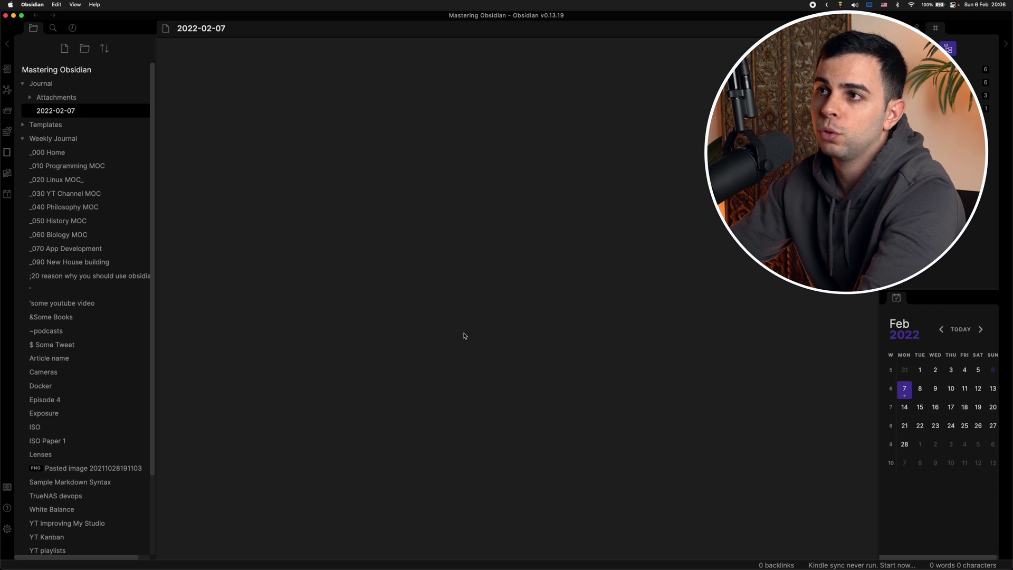
{"action": "left_click", "coordinate": [887, 387]}
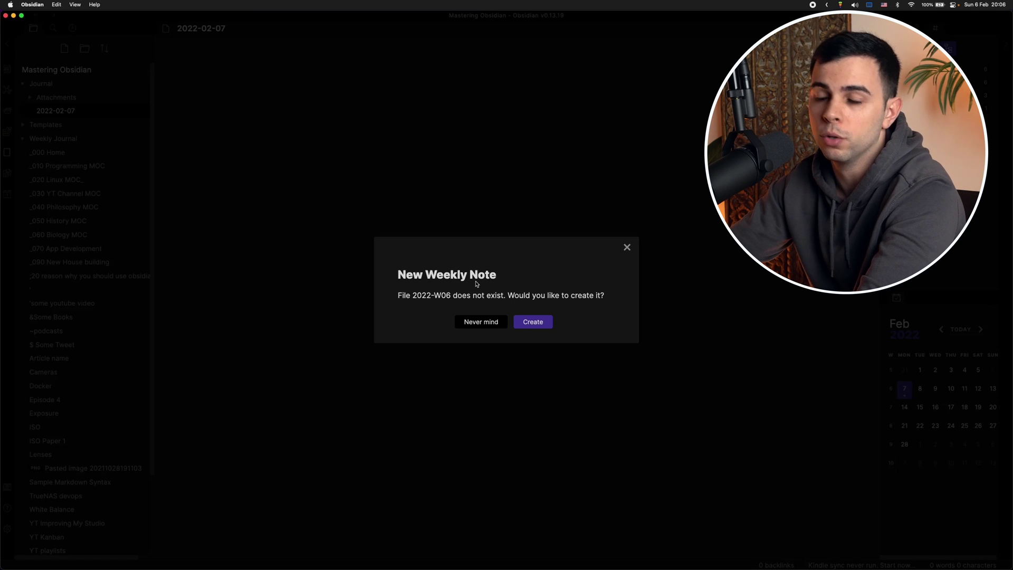
{"action": "left_click", "coordinate": [627, 247]}
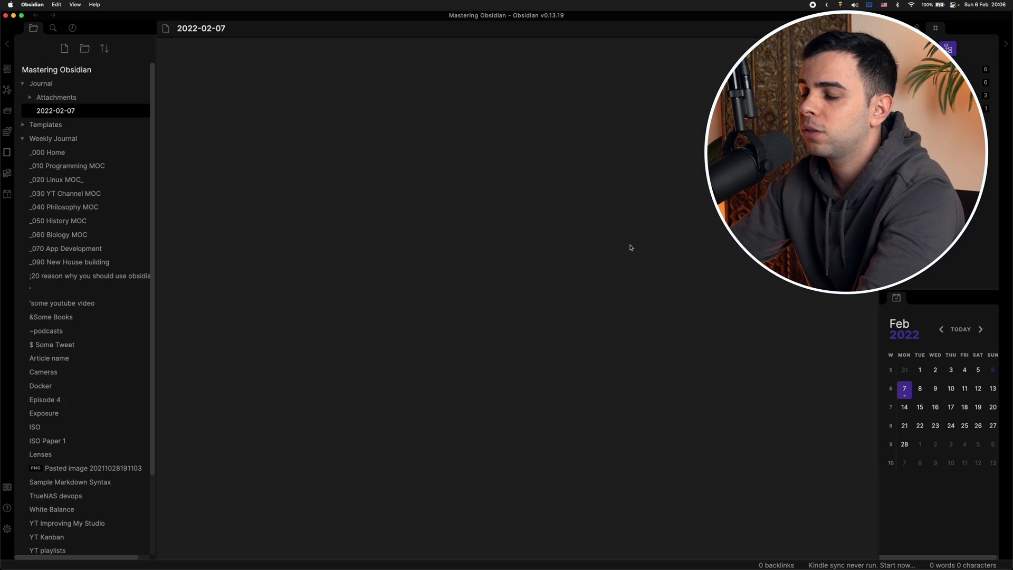
{"action": "left_click", "coordinate": [6, 530]}
Review the daily and weekly Periodic Notes settings, then switch to the Templates plugin options.
{"action": "scroll", "coordinate": [173, 402], "scroll_direction": "down", "scroll_amount": 5}
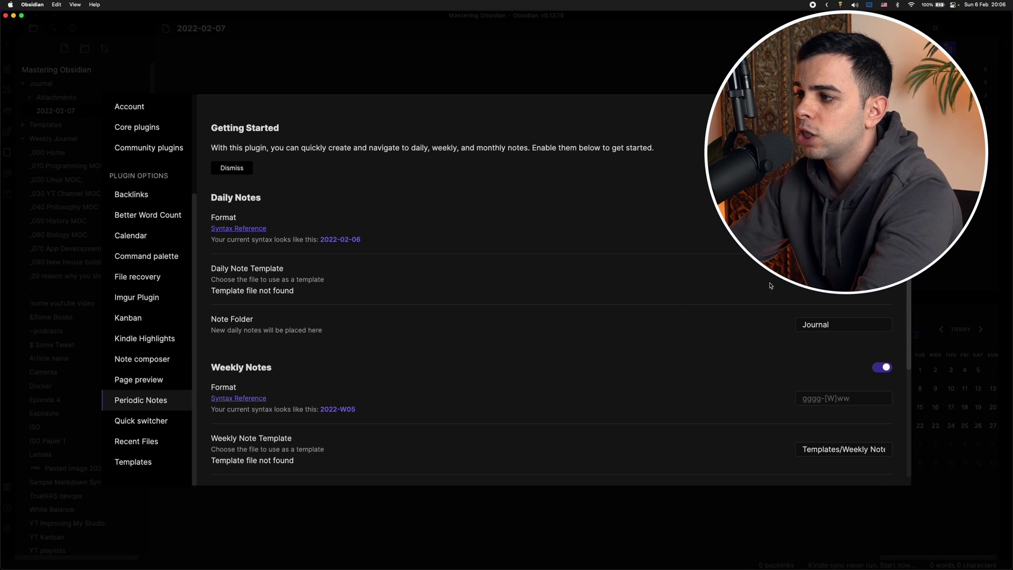
{"action": "scroll", "coordinate": [791, 312], "scroll_direction": "down", "scroll_amount": 3}
{"action": "scroll", "coordinate": [802, 338], "scroll_direction": "up", "scroll_amount": 3}
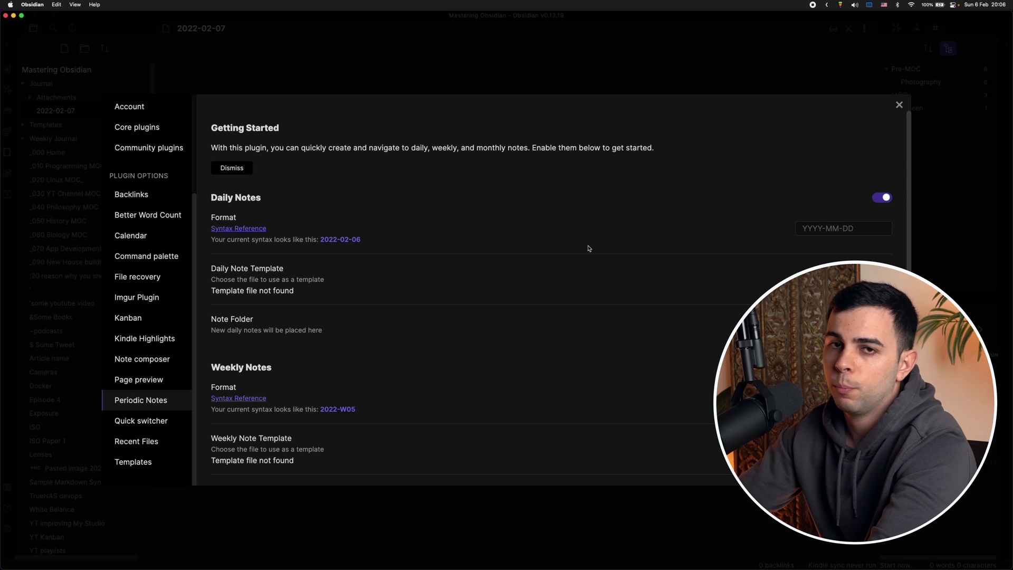
{"action": "scroll", "coordinate": [561, 222], "scroll_direction": "down", "scroll_amount": 1}
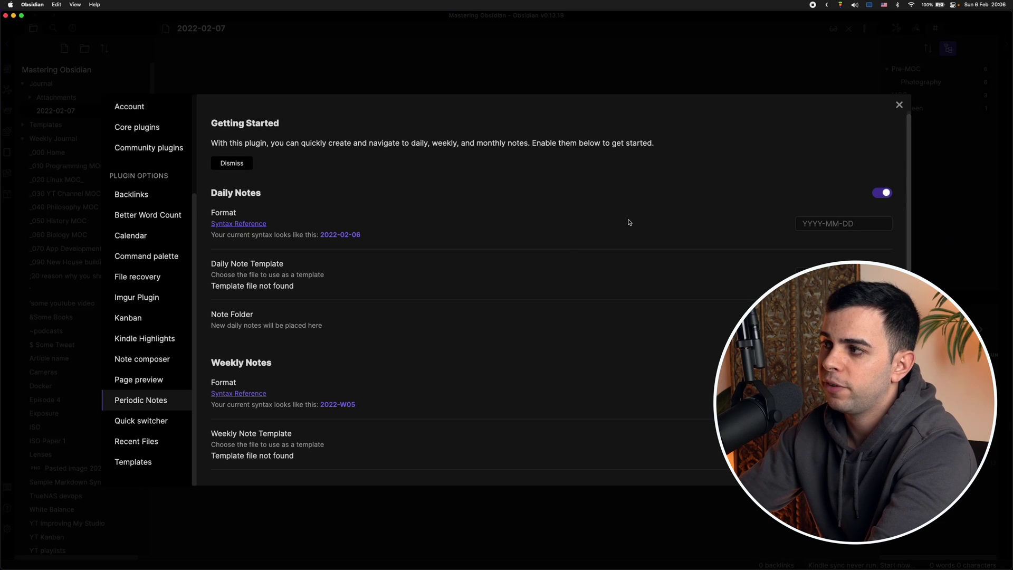
{"action": "scroll", "coordinate": [628, 221], "scroll_direction": "up", "scroll_amount": 1}
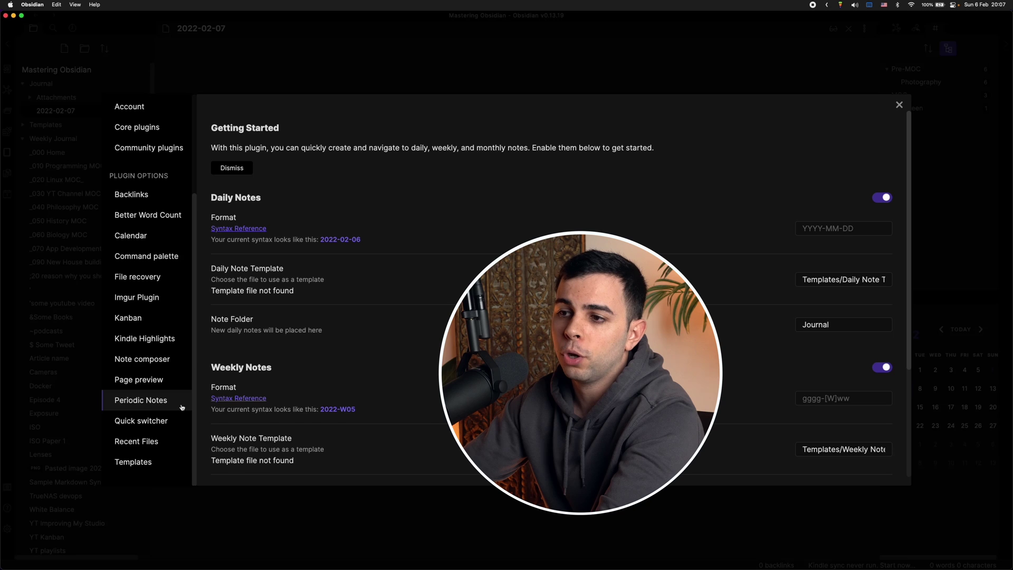
{"action": "left_click", "coordinate": [141, 461]}
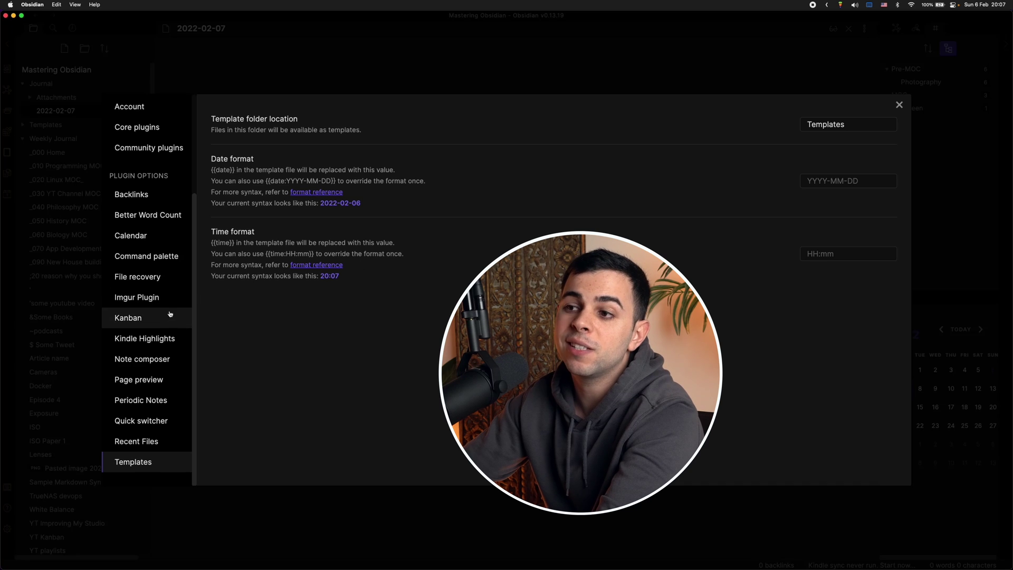
{"action": "left_click", "coordinate": [158, 401]}
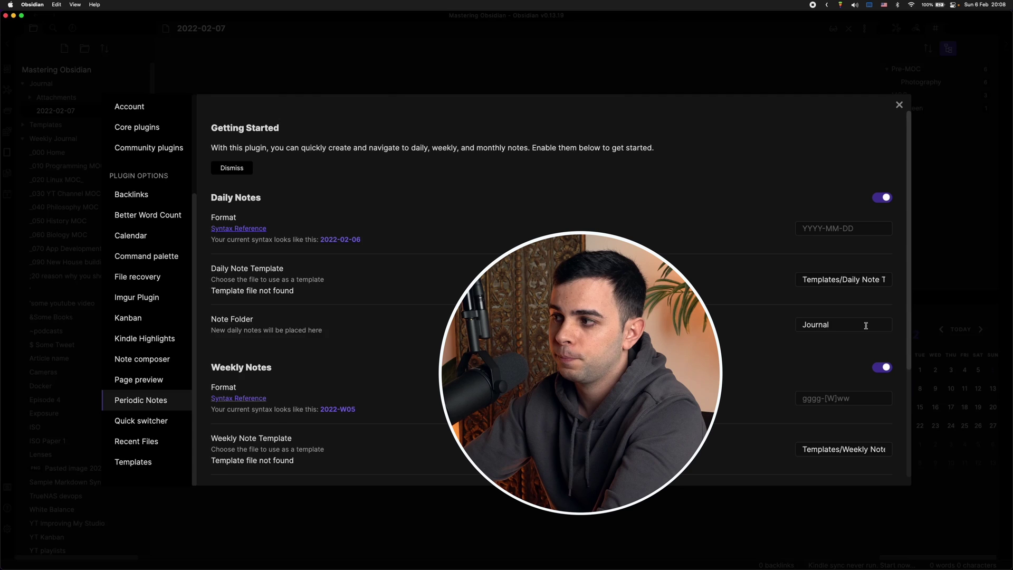
{"action": "scroll", "coordinate": [866, 325], "scroll_direction": "down", "scroll_amount": 3}
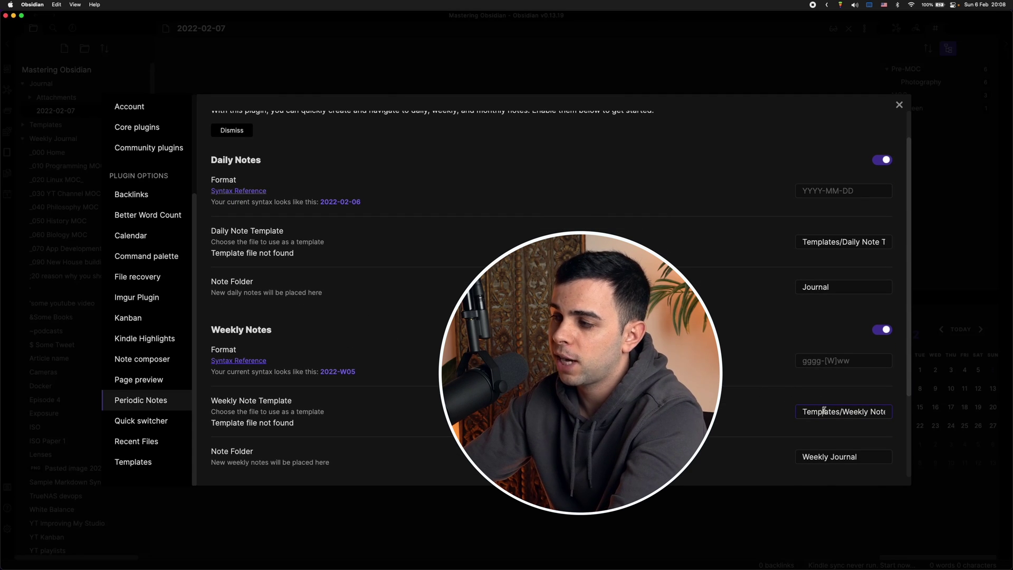
Turn on the Monthly Notes and Quarterly Notes toggles, leaving yearly off, and close settings.
{"action": "scroll", "coordinate": [865, 412], "scroll_direction": "down", "scroll_amount": 1}
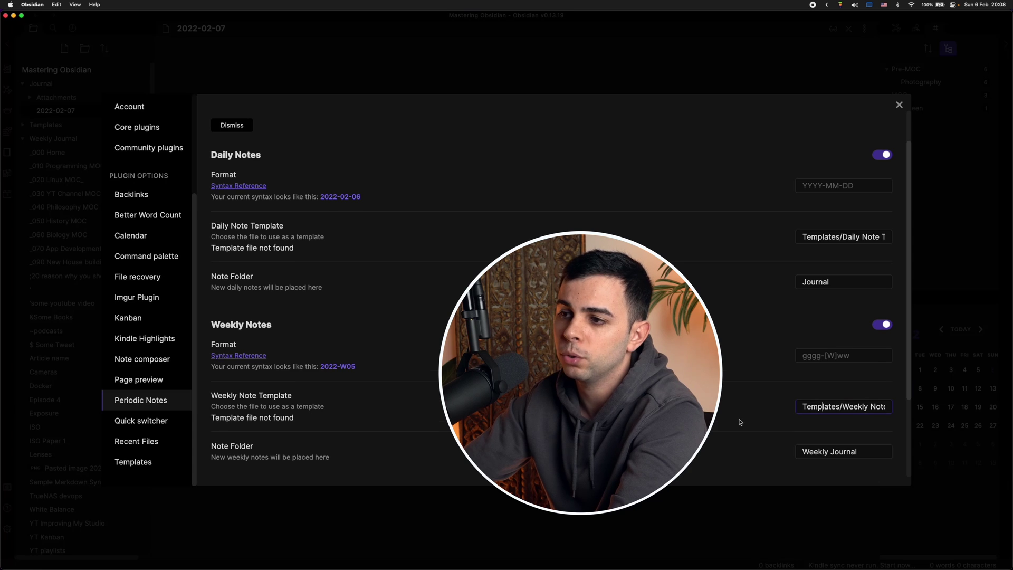
{"action": "scroll", "coordinate": [740, 422], "scroll_direction": "down", "scroll_amount": 5}
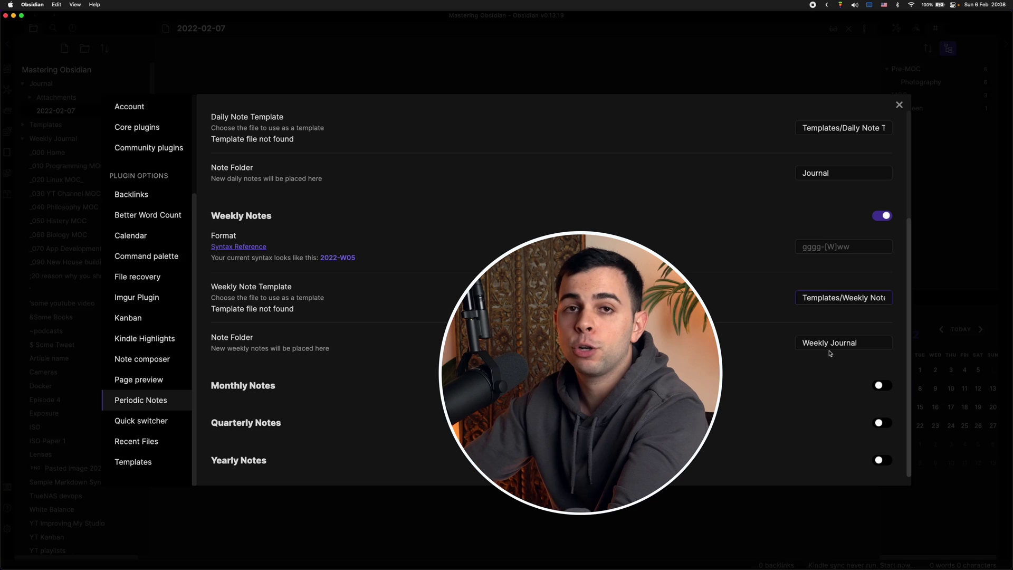
{"action": "scroll", "coordinate": [844, 385], "scroll_direction": "up", "scroll_amount": 1}
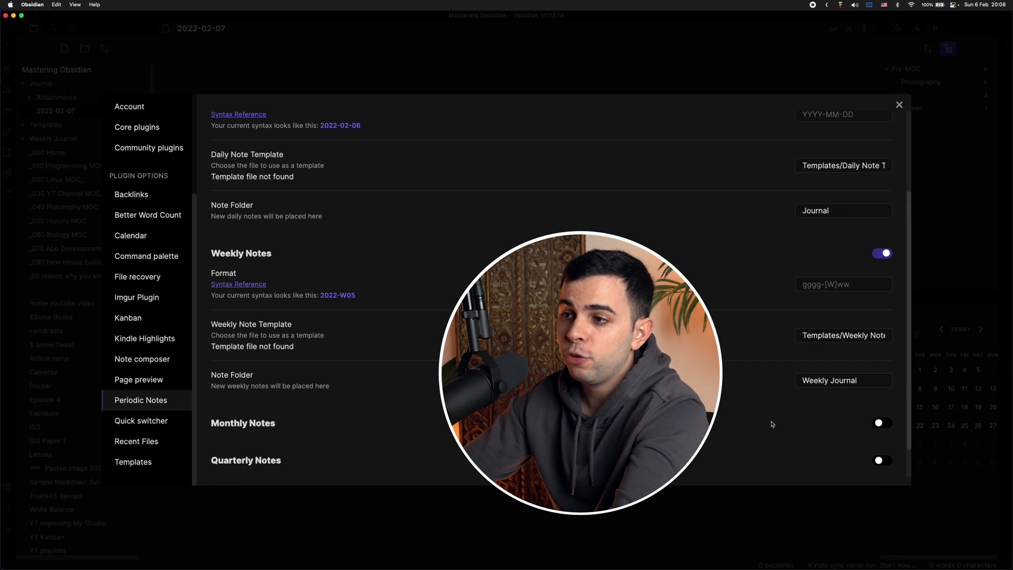
{"action": "left_click", "coordinate": [882, 423]}
{"action": "scroll", "coordinate": [844, 411], "scroll_direction": "down", "scroll_amount": 3}
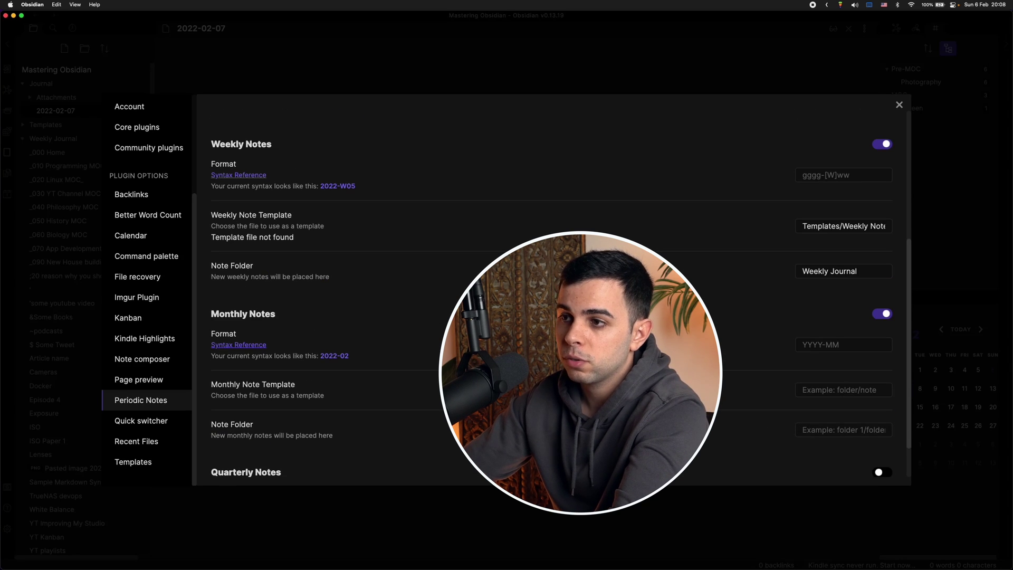
{"action": "scroll", "coordinate": [400, 445], "scroll_direction": "down", "scroll_amount": 1}
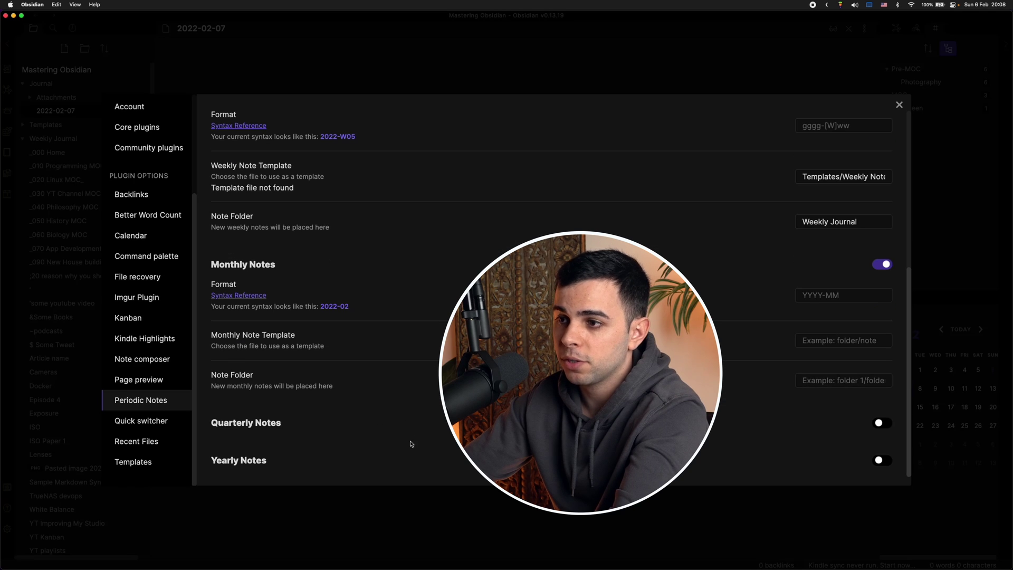
{"action": "left_click", "coordinate": [881, 422]}
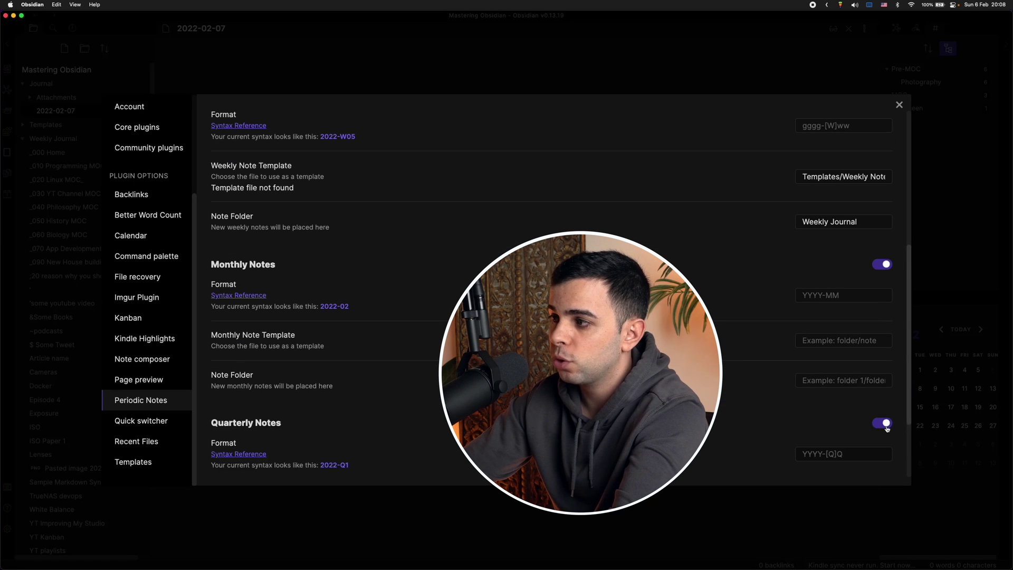
{"action": "scroll", "coordinate": [882, 427], "scroll_direction": "down", "scroll_amount": 3}
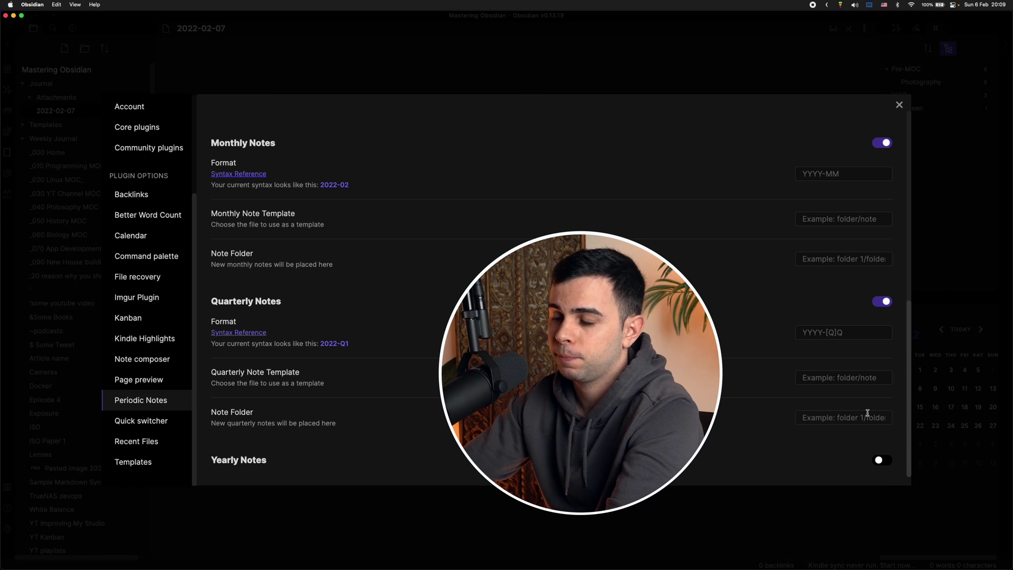
{"action": "key", "text": "Escape"}
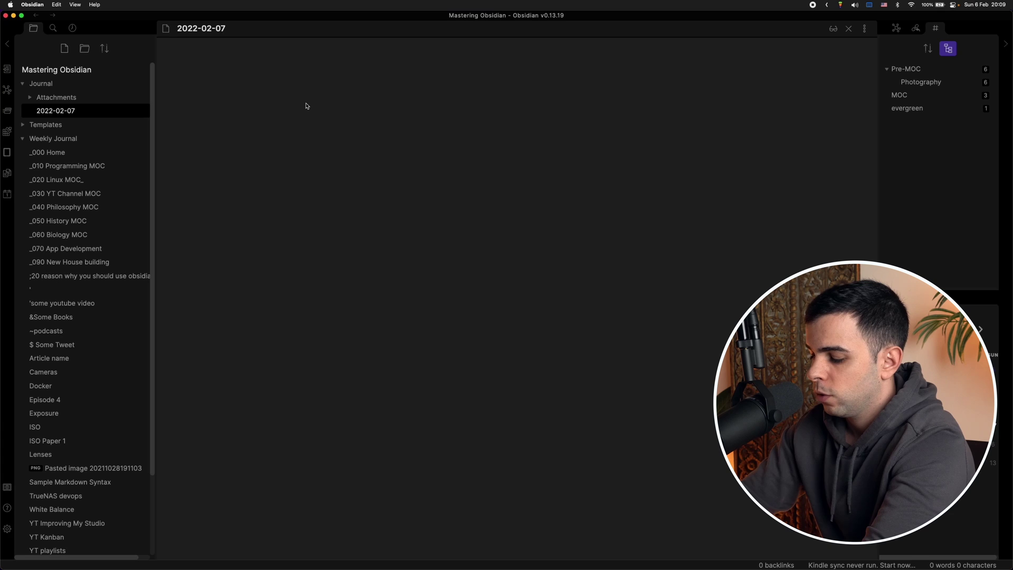
Create a new note titled 'Daily Note Template'.
{"action": "key", "text": "super+n"}
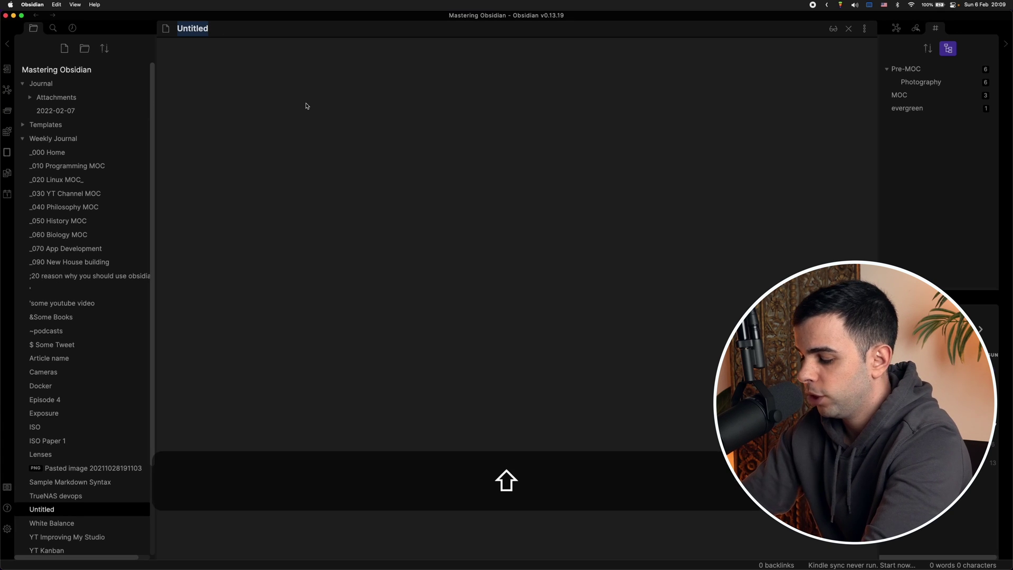
{"action": "type", "text": "Daily Note Template"}
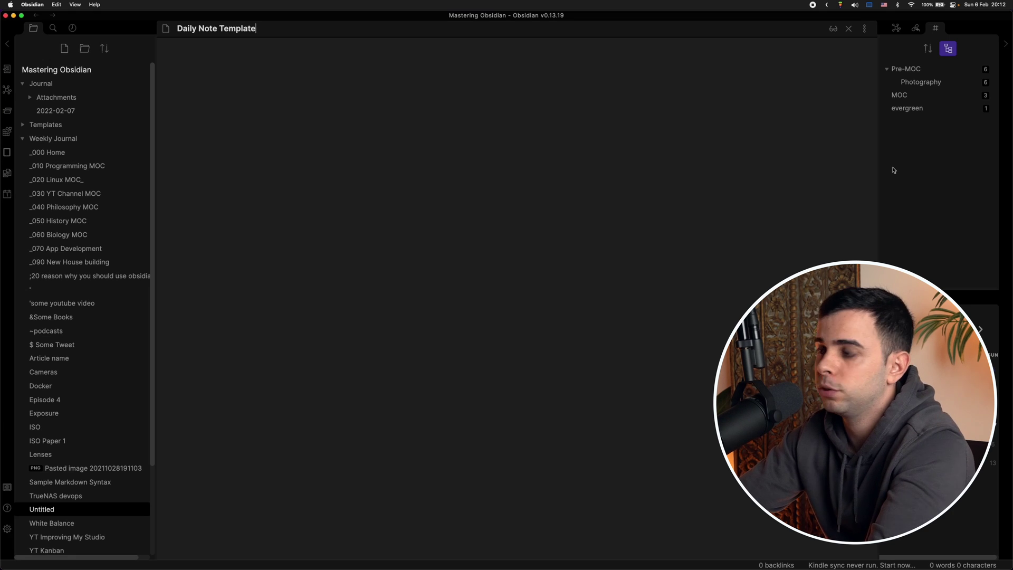
{"action": "left_click", "coordinate": [576, 134]}
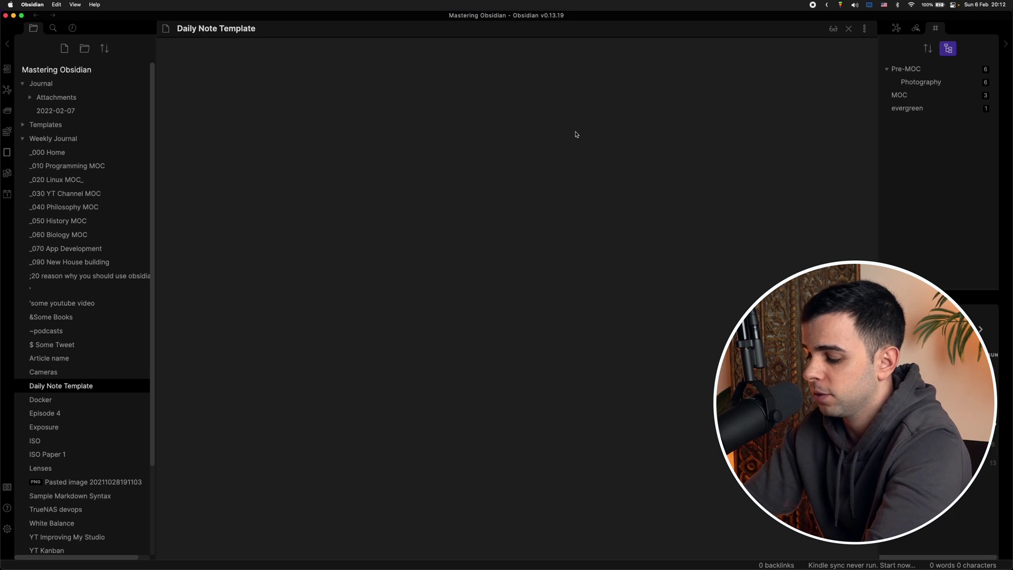
Start the Daily Note Template with {{date}} and {{time}} lines followed by an empty '#' heading.
{"action": "type", "text": "{{date"}
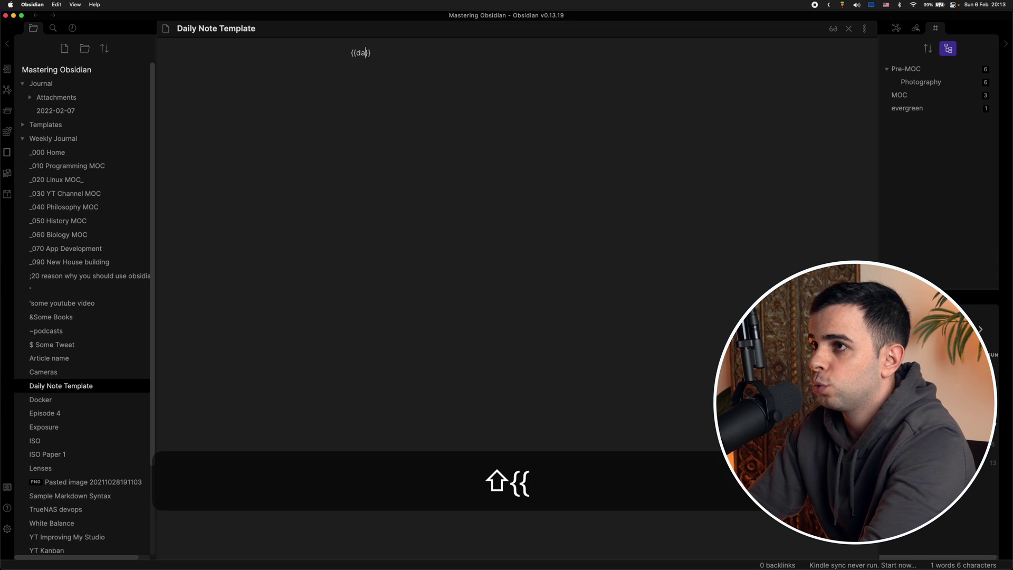
{"action": "key", "text": "Right"}
{"action": "key", "text": "Right"}
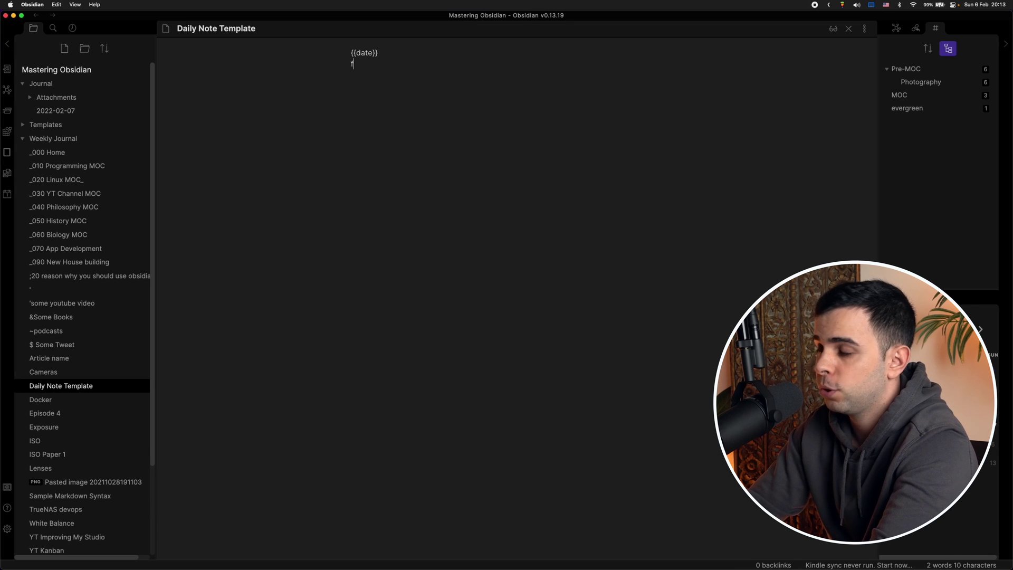
{"action": "type", "text": "{{time"}
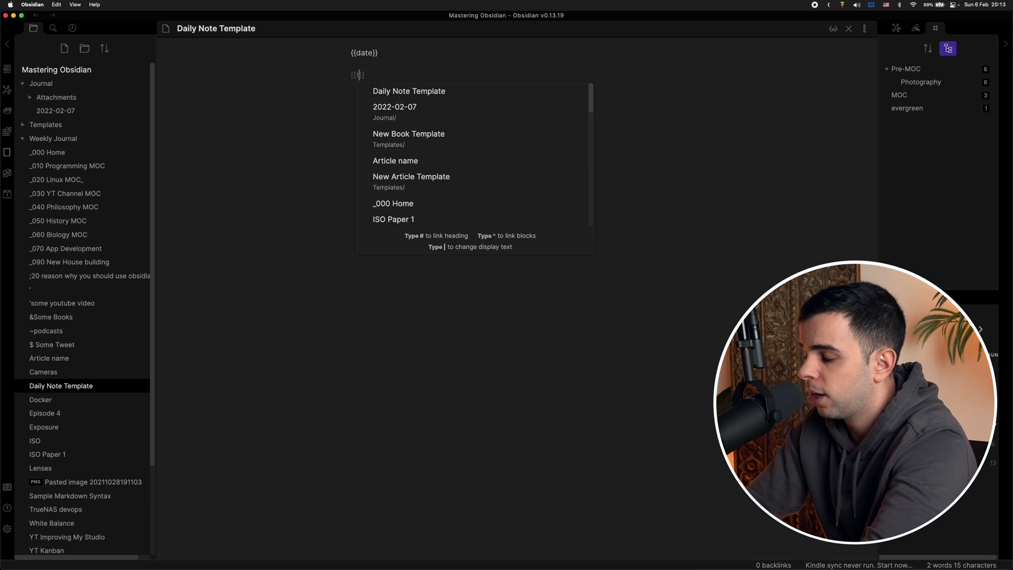
{"action": "key", "text": "Right"}
{"action": "key", "text": "Right"}
{"action": "key", "text": "Return"}
{"action": "key", "text": "Return"}
{"action": "type", "text": "#"}
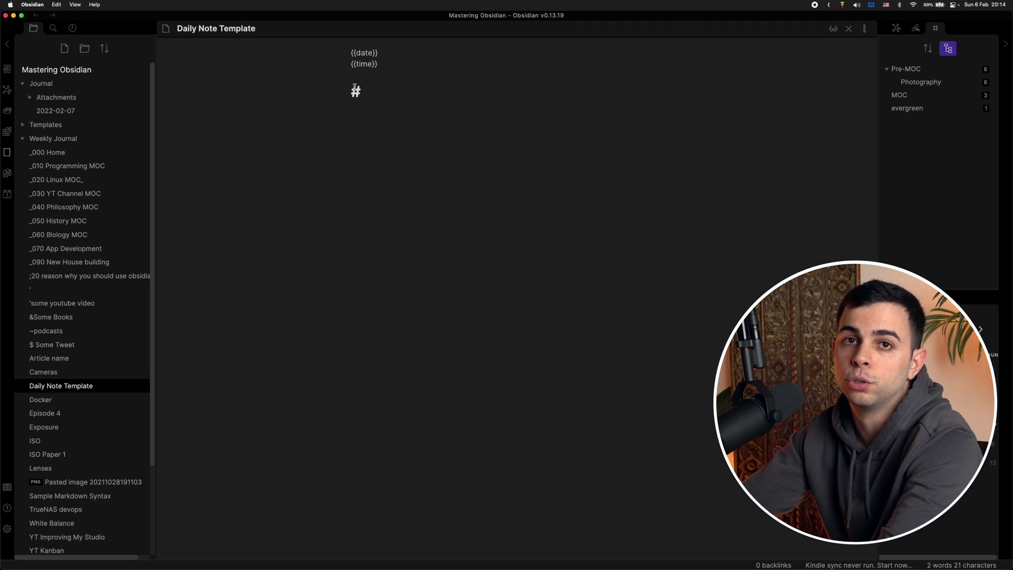
{"action": "left_click_drag", "start_coordinate": [362, 90], "coordinate": [460, 108]}
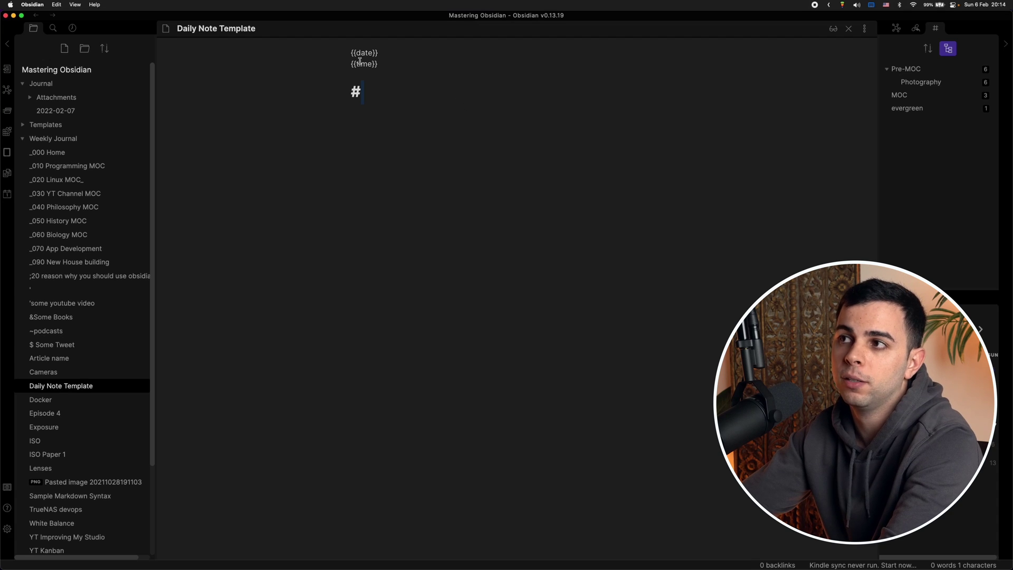
{"action": "left_click", "coordinate": [371, 90]}
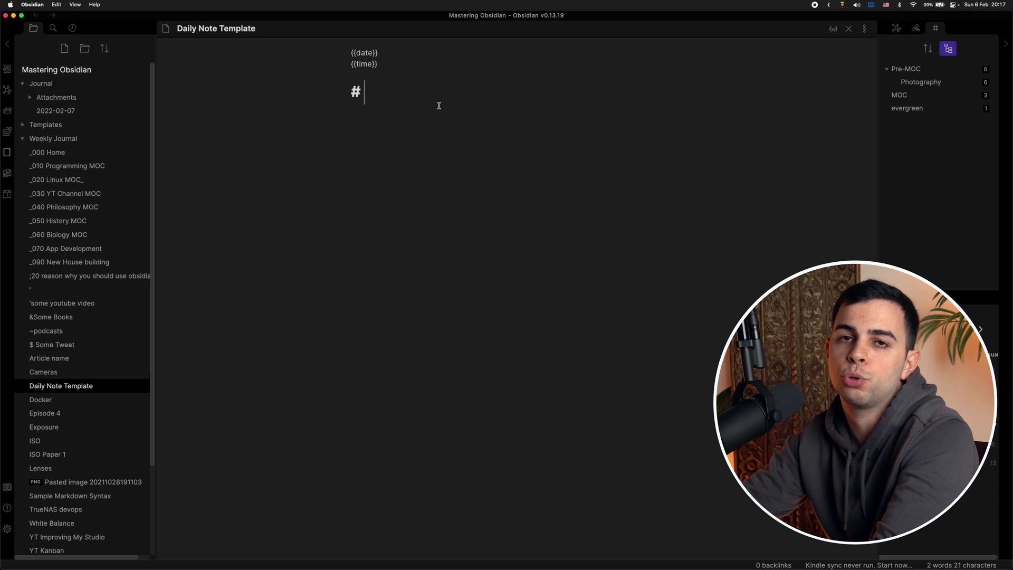
Add '## Did anything out of the ordinary happen today' and '## What's on my mind' headings, then start a new note.
{"action": "type", "text": "s"}
{"action": "key", "text": "BackSpace"}
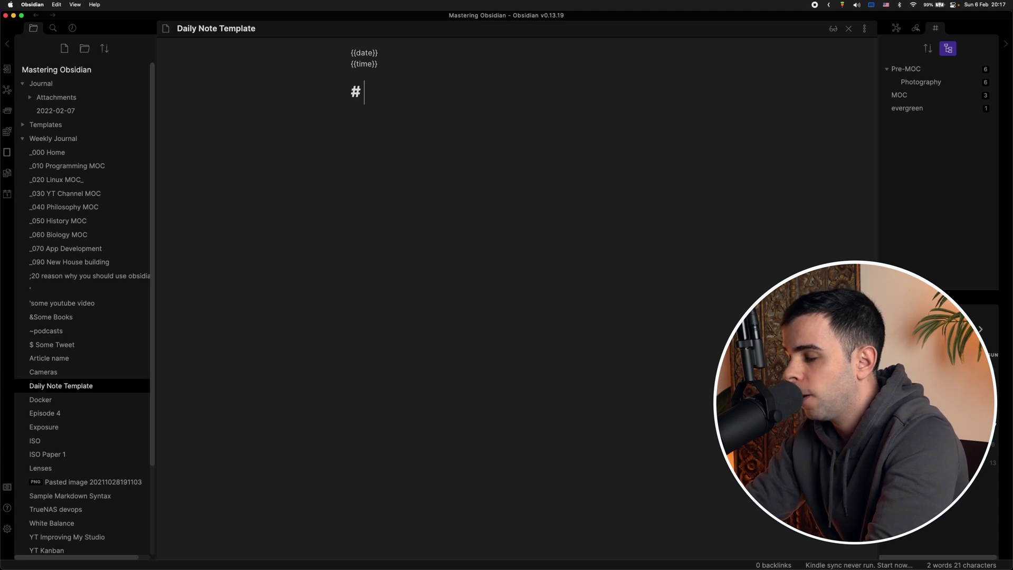
{"action": "key", "text": "Return"}
{"action": "key", "text": "Return"}
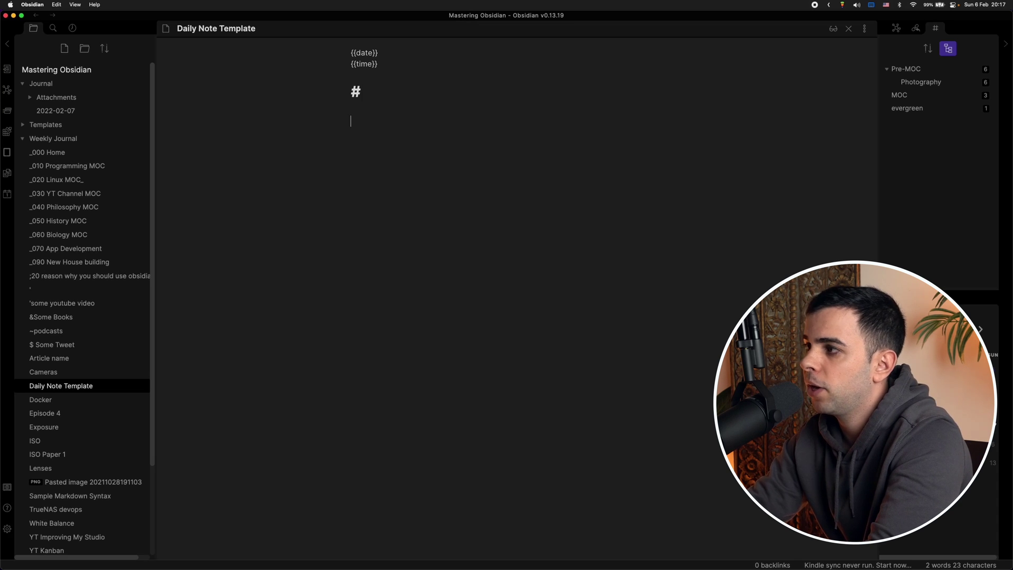
{"action": "type", "text": "Did anything out of the ordinary happen today"}
{"action": "key", "text": "super+Left"}
{"action": "type", "text": "##"}
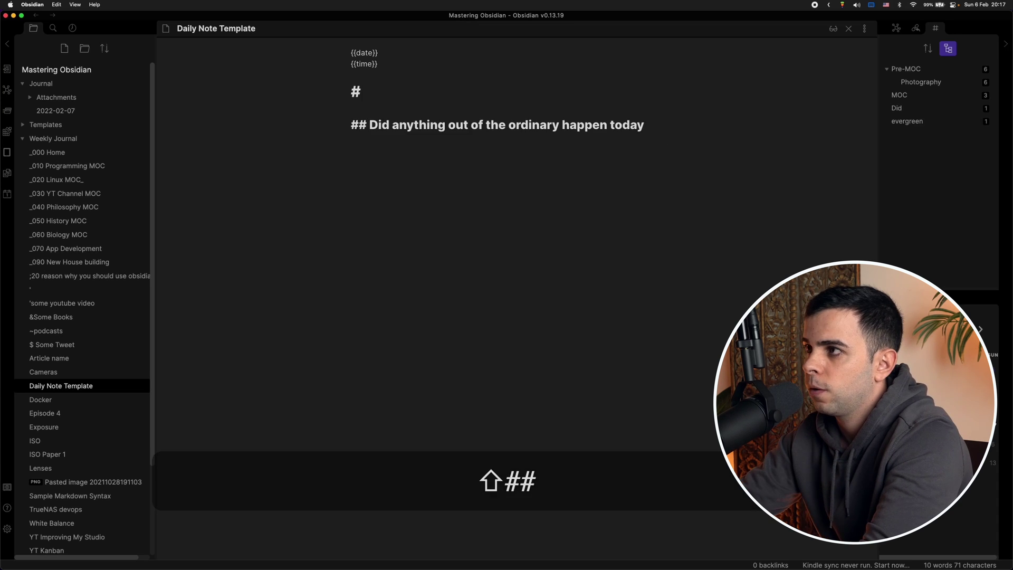
{"action": "left_click", "coordinate": [660, 124]}
{"action": "key", "text": "Return"}
{"action": "key", "text": "Return"}
{"action": "type", "text": "#"}
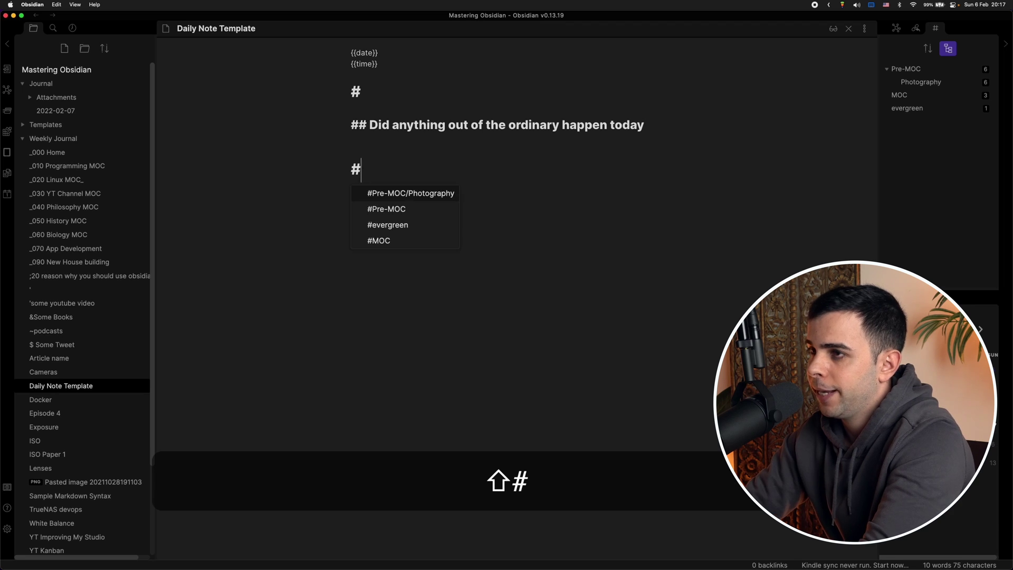
{"action": "type", "text": "# What's "}
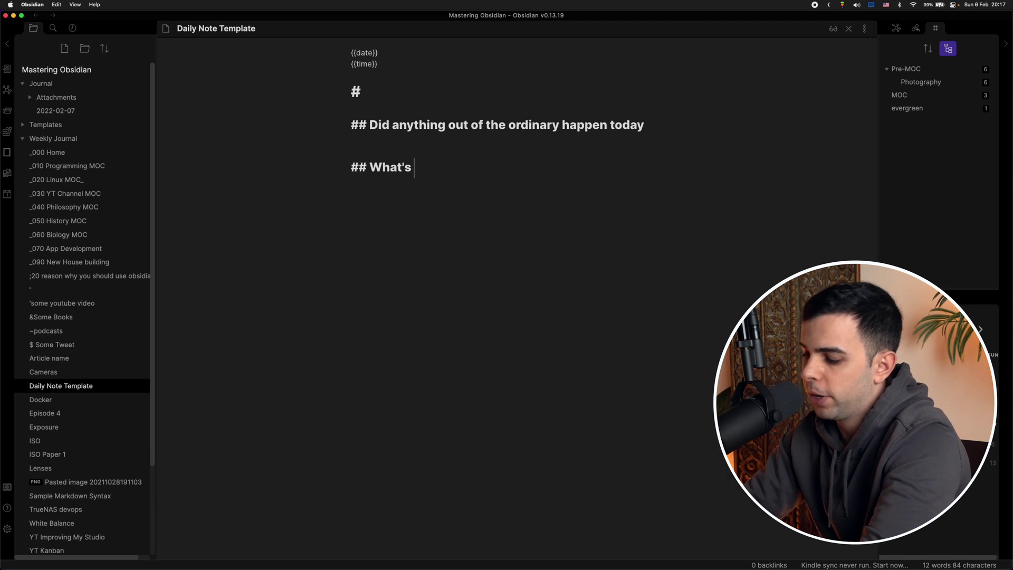
{"action": "type", "text": "on my mind"}
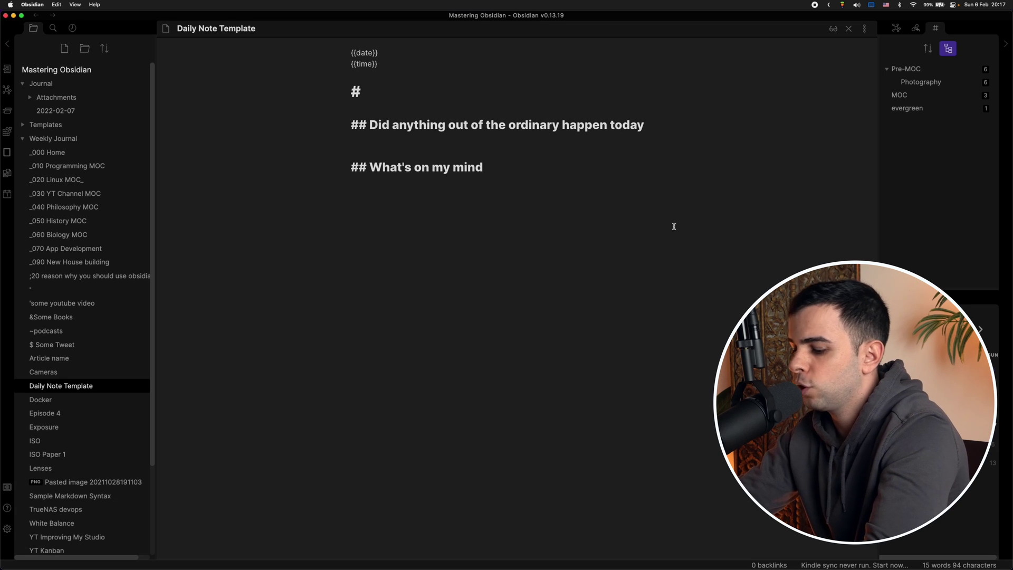
{"action": "key", "text": "super+n"}
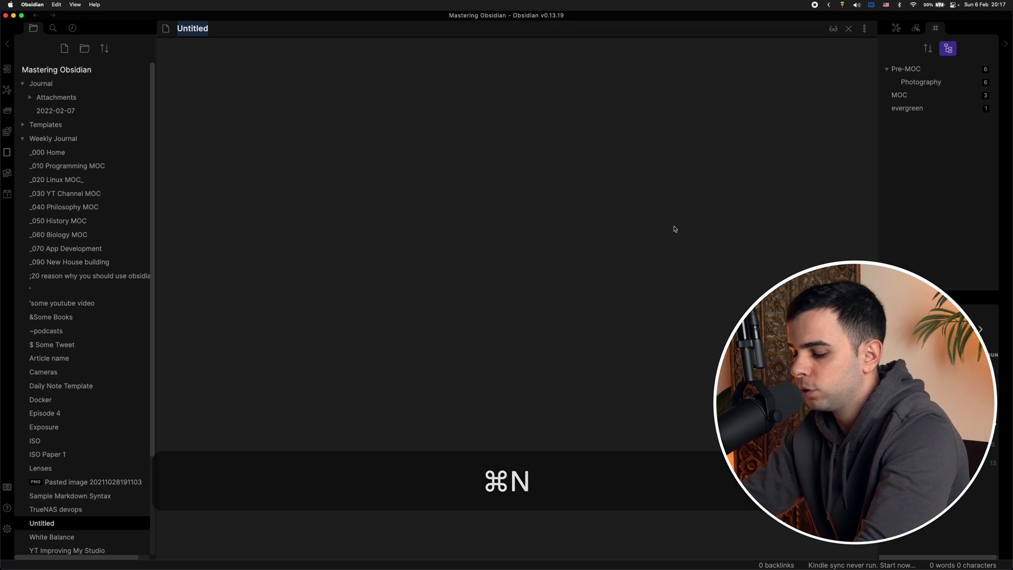
Name the note 'Weekly Template' and add {{date}}, {{time}}, {{tags}} and {{related to}} placeholders.
{"action": "type", "text": "Weekly Template"}
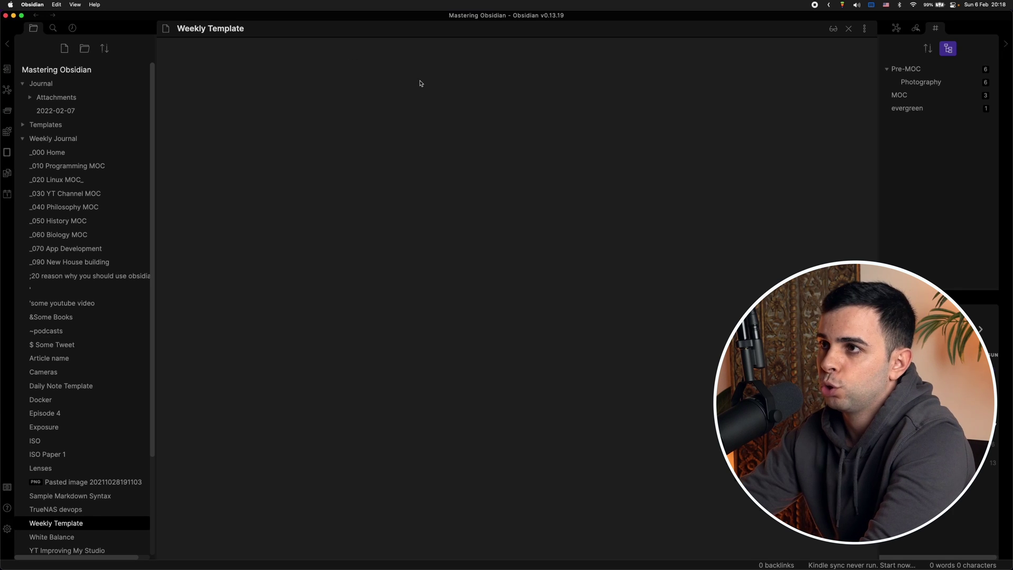
{"action": "type", "text": "{{date}} {{time}}"}
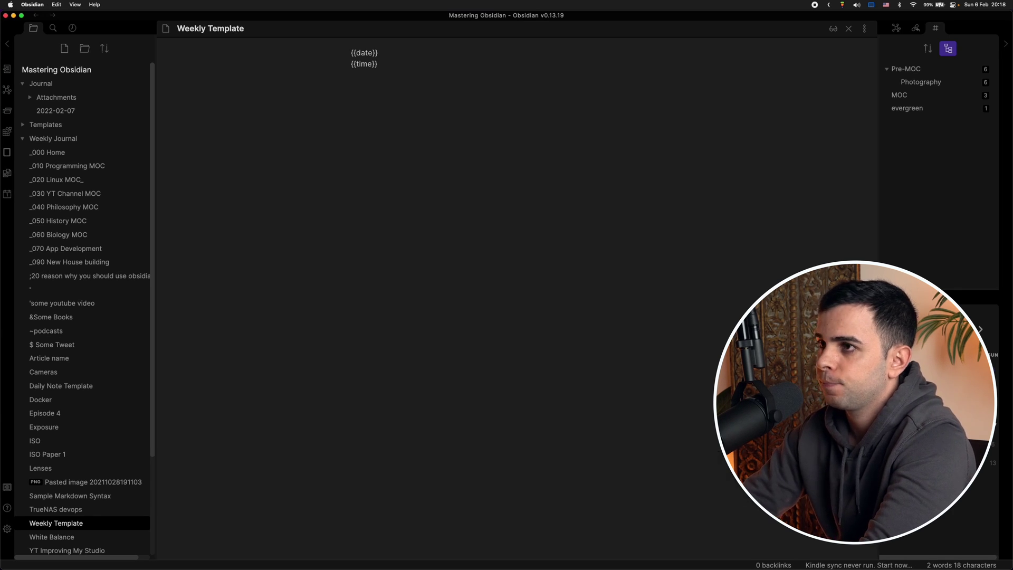
{"action": "key", "text": "Return"}
{"action": "type", "text": "{{tags}}"}
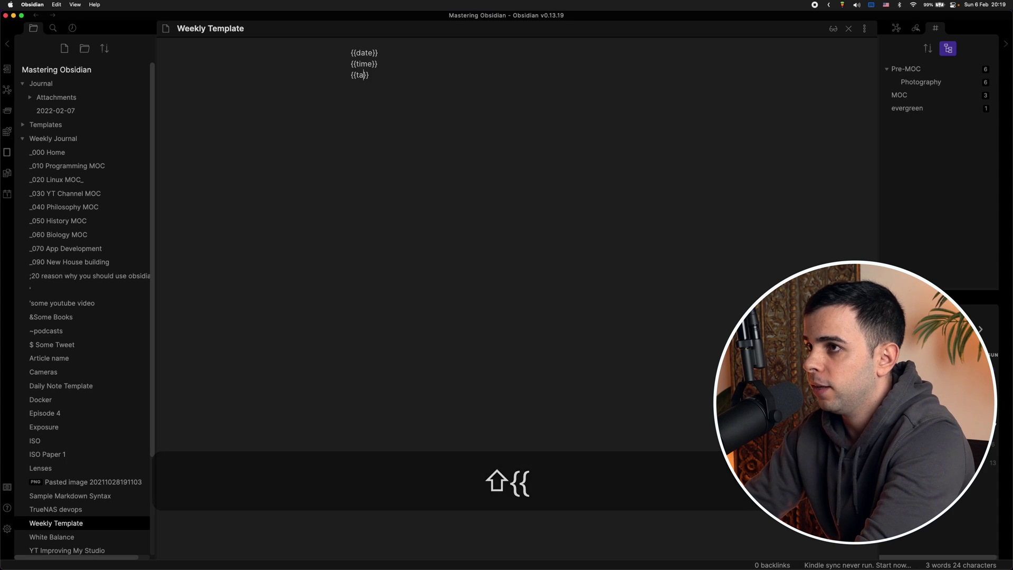
{"action": "key", "text": "Return"}
{"action": "type", "text": "{{R"}
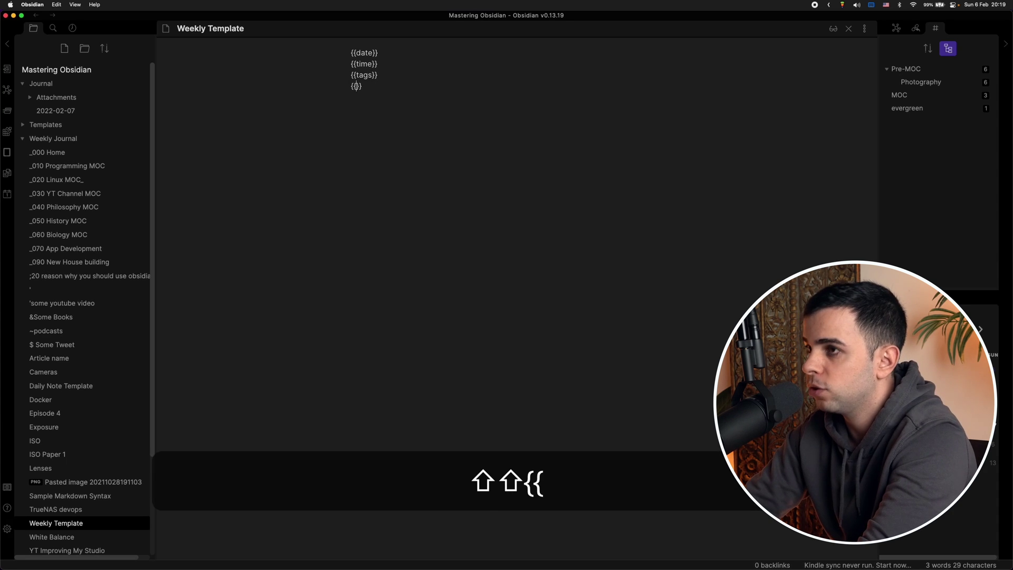
{"action": "key", "text": "BackSpace"}
{"action": "type", "text": "related to"}
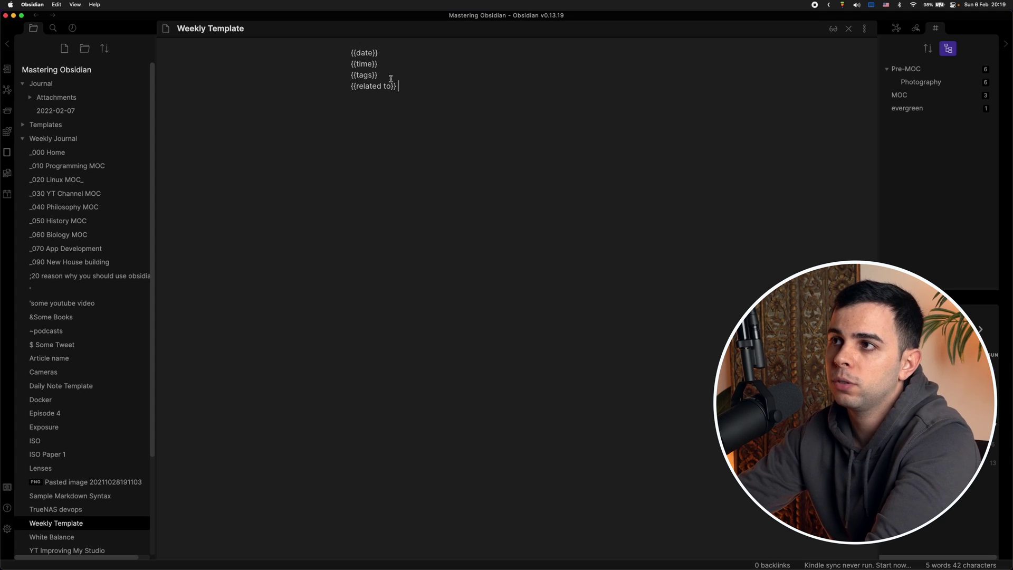
{"action": "left_click", "coordinate": [390, 79]}
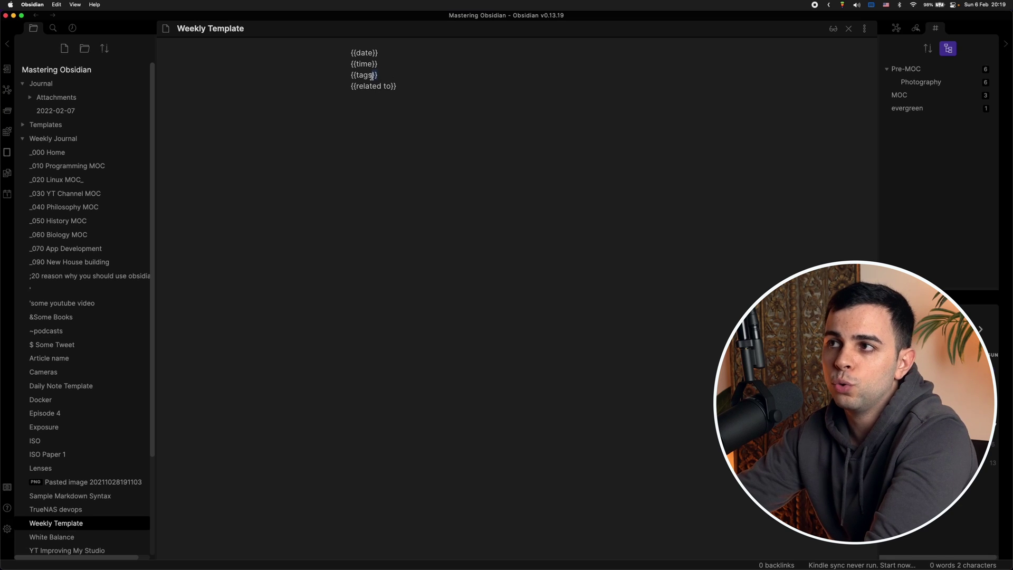
{"action": "mouse_move", "coordinate": [379, 75]}
{"action": "left_mouse_down"}
{"action": "mouse_move", "coordinate": [352, 75]}
{"action": "mouse_move", "coordinate": [368, 88]}
{"action": "left_mouse_up"}
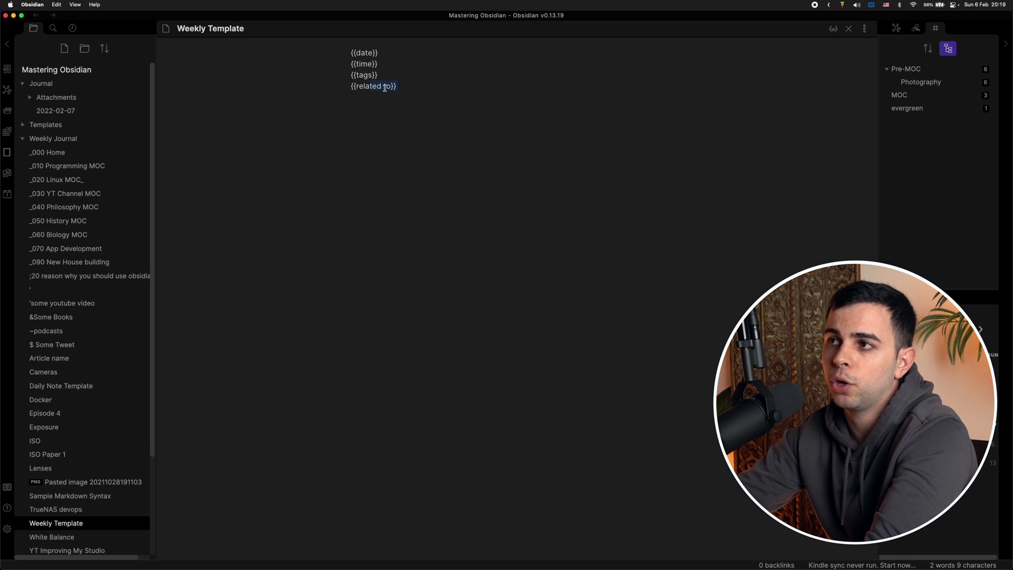
{"action": "left_click", "coordinate": [397, 75]}
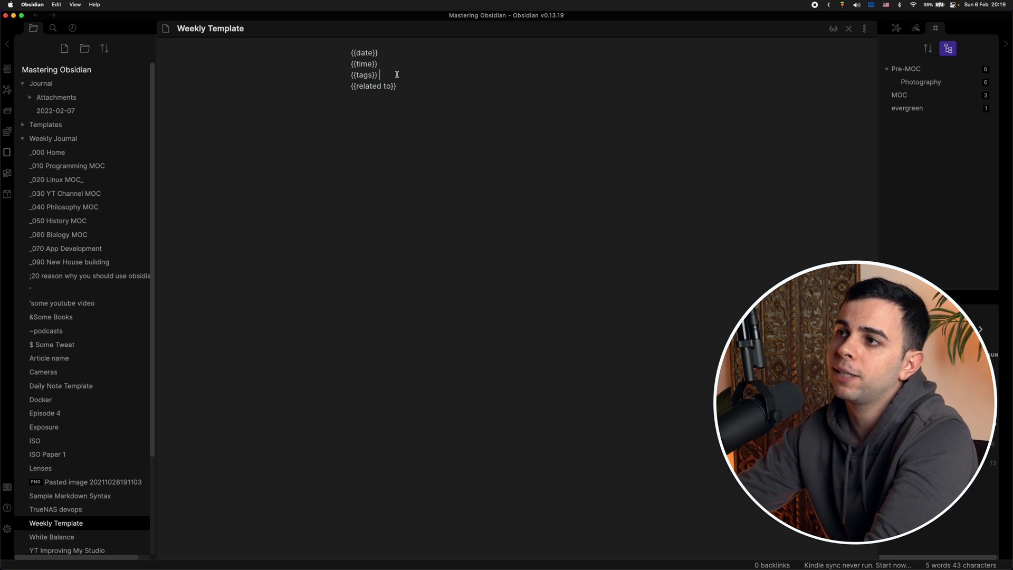
Add a '#' title line, the pasted weekly review question headings and a bullet.
{"action": "key", "text": "Down"}
{"action": "key", "text": "End"}
{"action": "key", "text": "Return"}
{"action": "key", "text": "Return"}
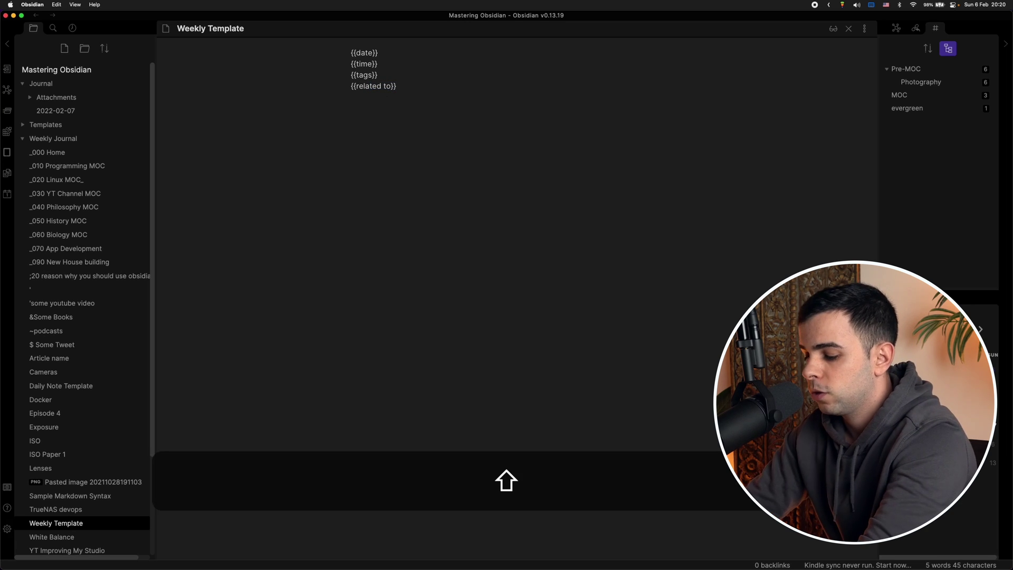
{"action": "type", "text": "#"}
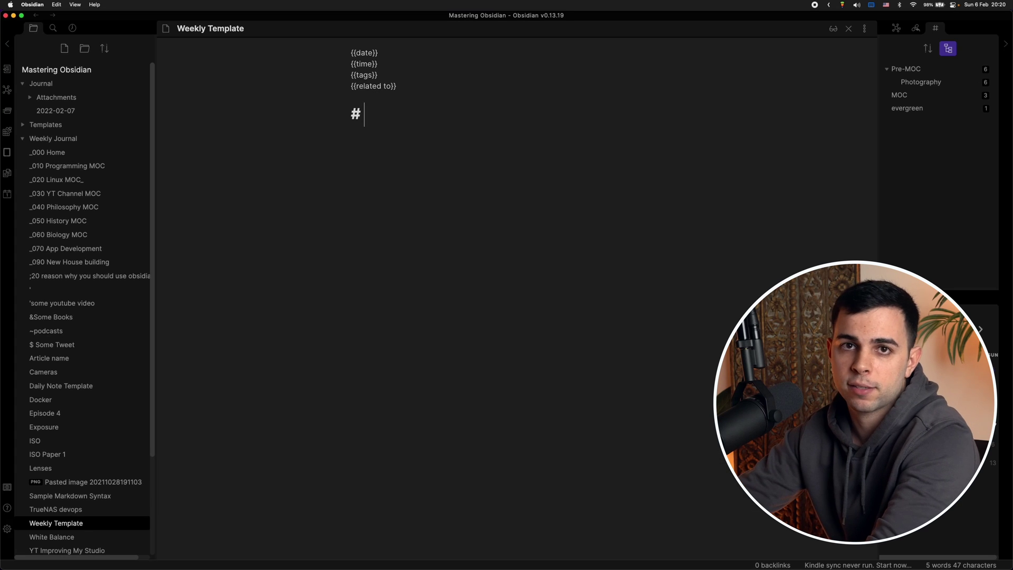
{"action": "key", "text": "Return"}
{"action": "key", "text": "Return"}
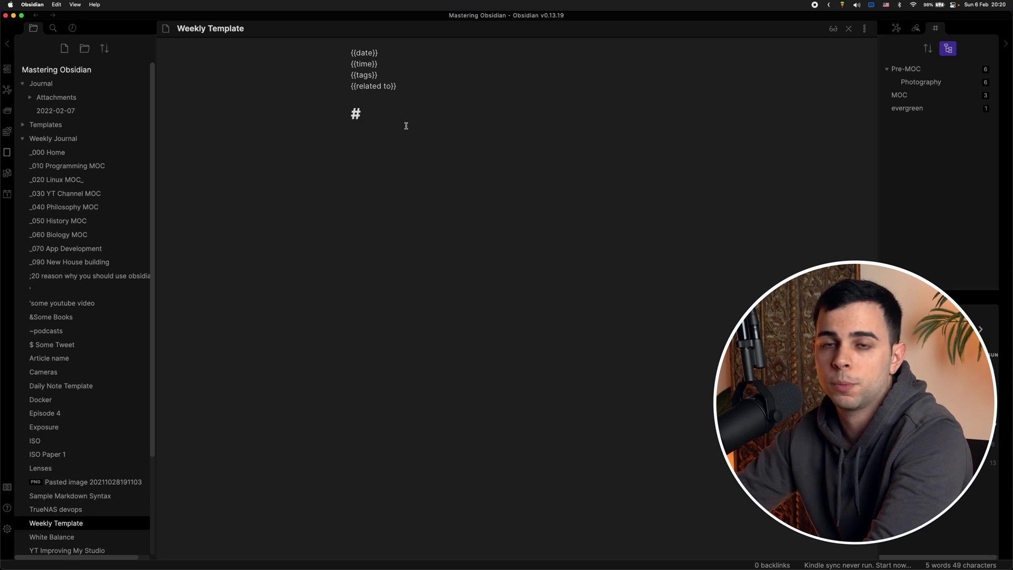
{"action": "type", "text": "## What is worth remembering about this week?"}
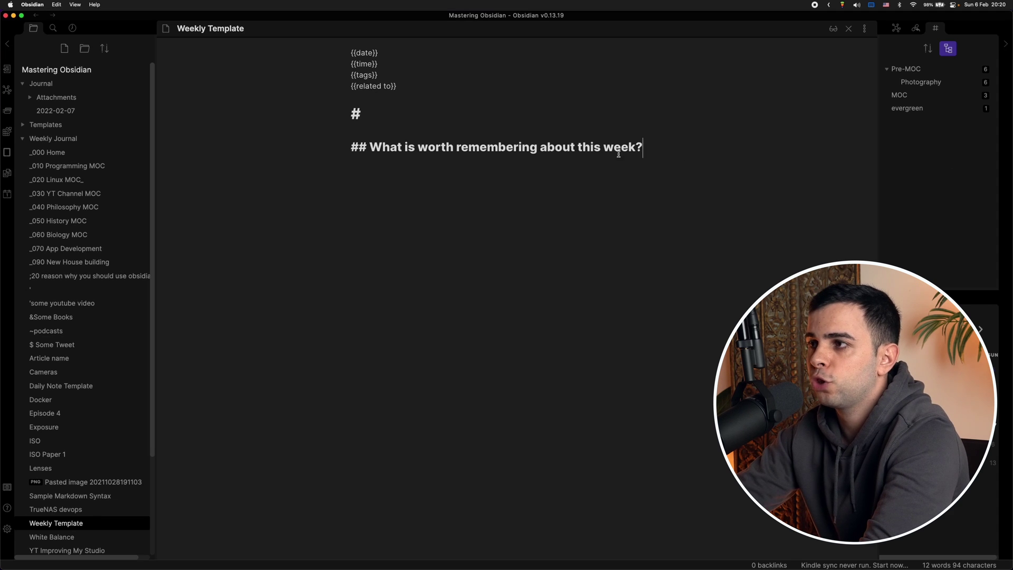
{"action": "key", "text": "Return"}
{"action": "key", "text": "Return"}
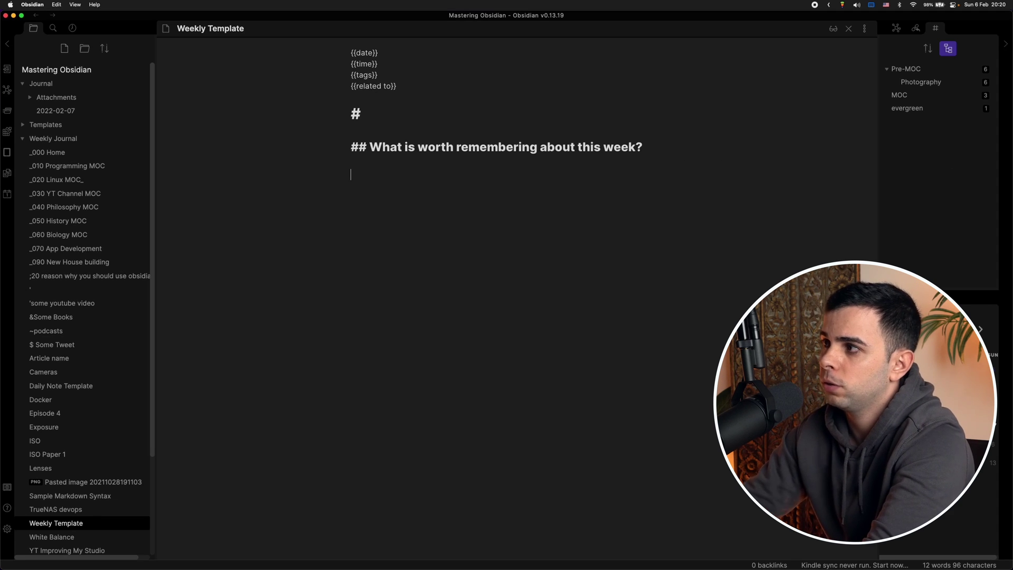
{"action": "type", "text": "## What did I accomplish this week? (go over todo list and calendar)"}
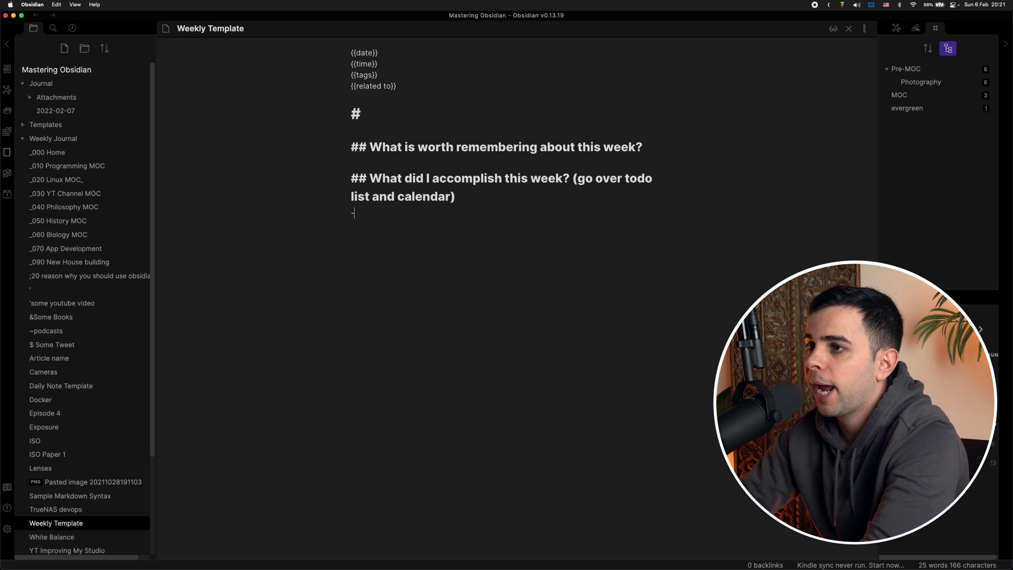
{"action": "type", "text": "-"}
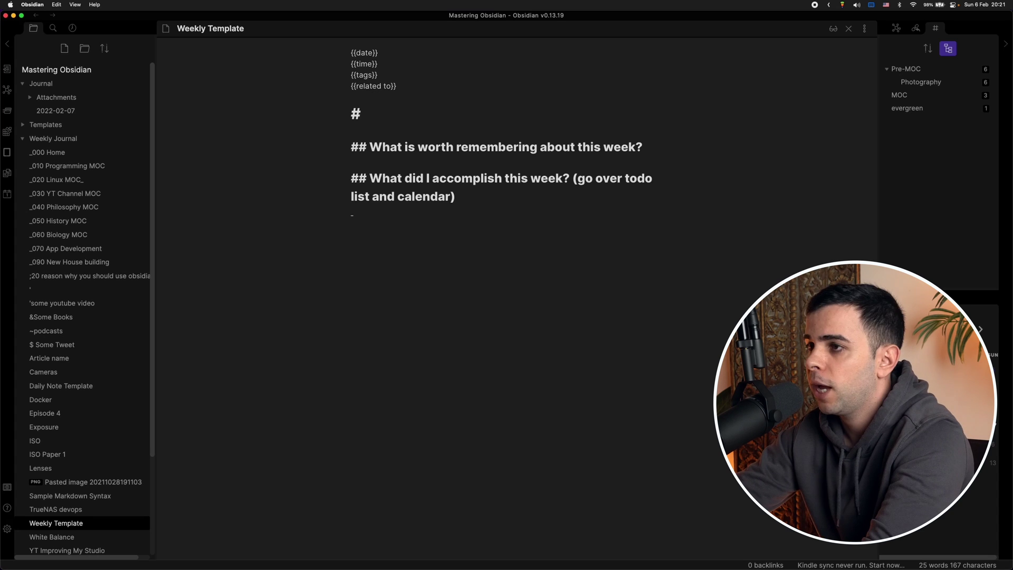
{"action": "left_click", "coordinate": [400, 220]}
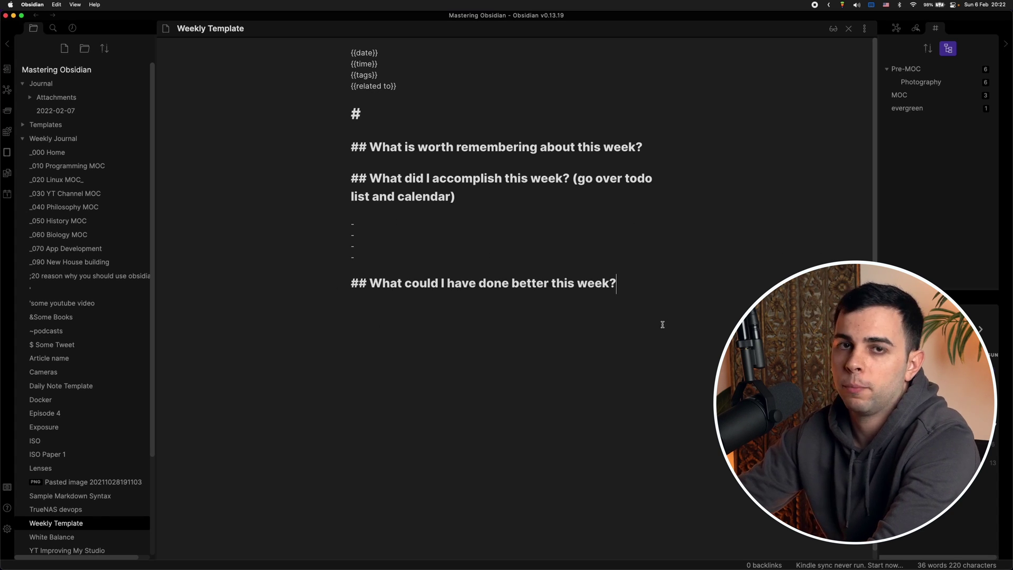
Paste the goals heading below the last section and add a '[paste from previous week]' line.
{"action": "left_click_drag", "start_coordinate": [363, 221], "coordinate": [389, 262]}
{"action": "left_click", "coordinate": [596, 304]}
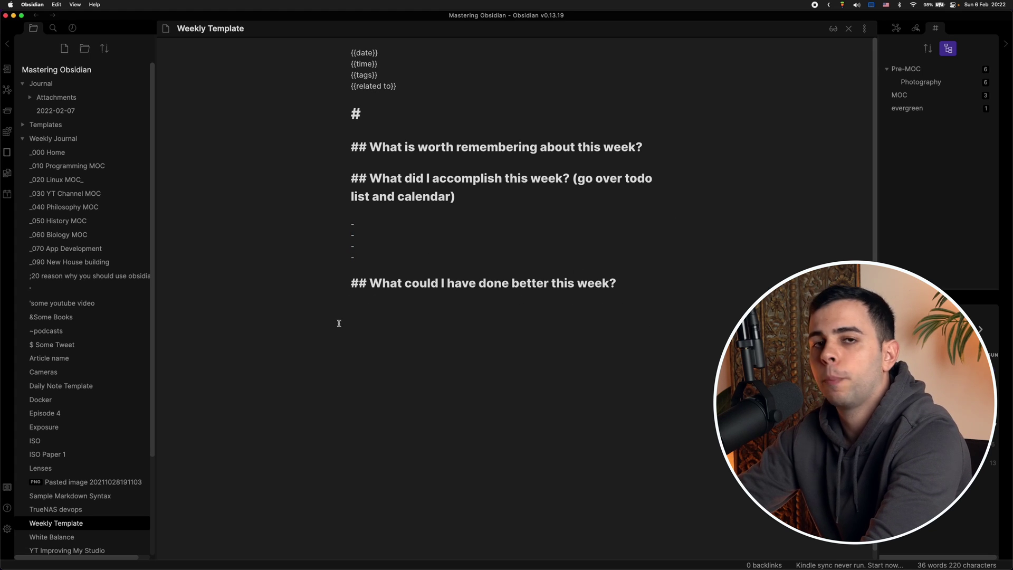
{"action": "type", "text": "d"}
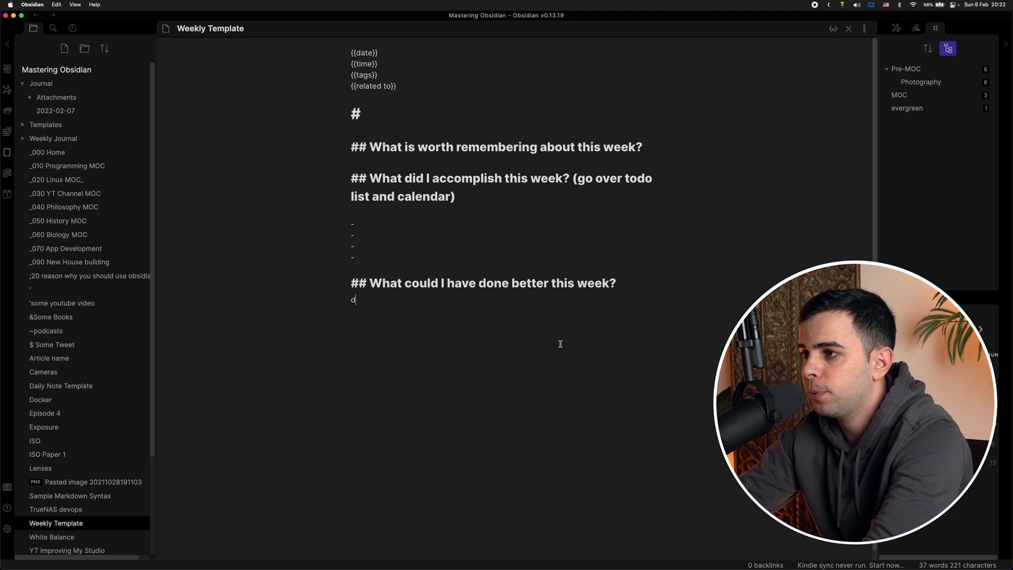
{"action": "key", "text": "BackSpace"}
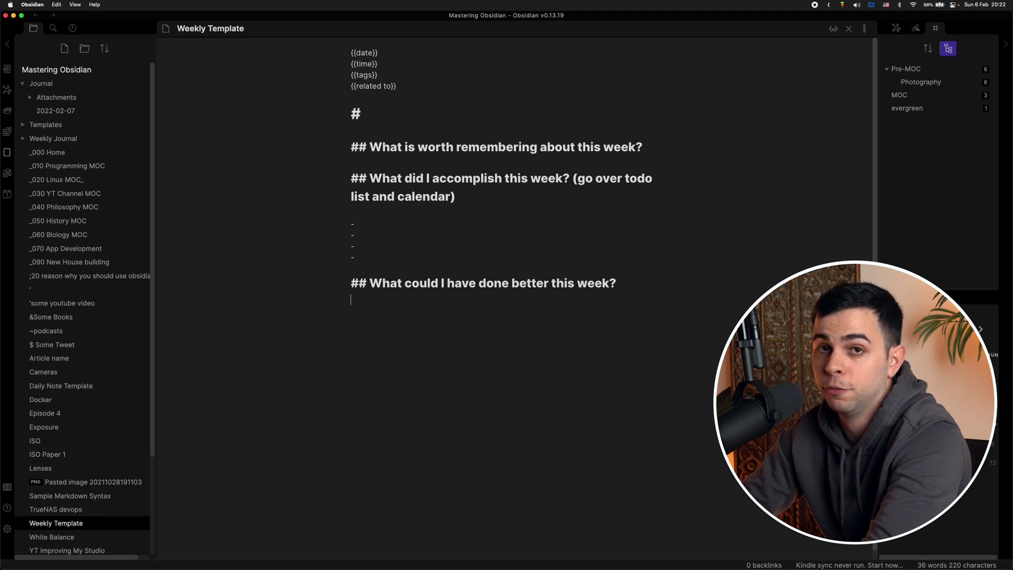
{"action": "key", "text": "Return"}
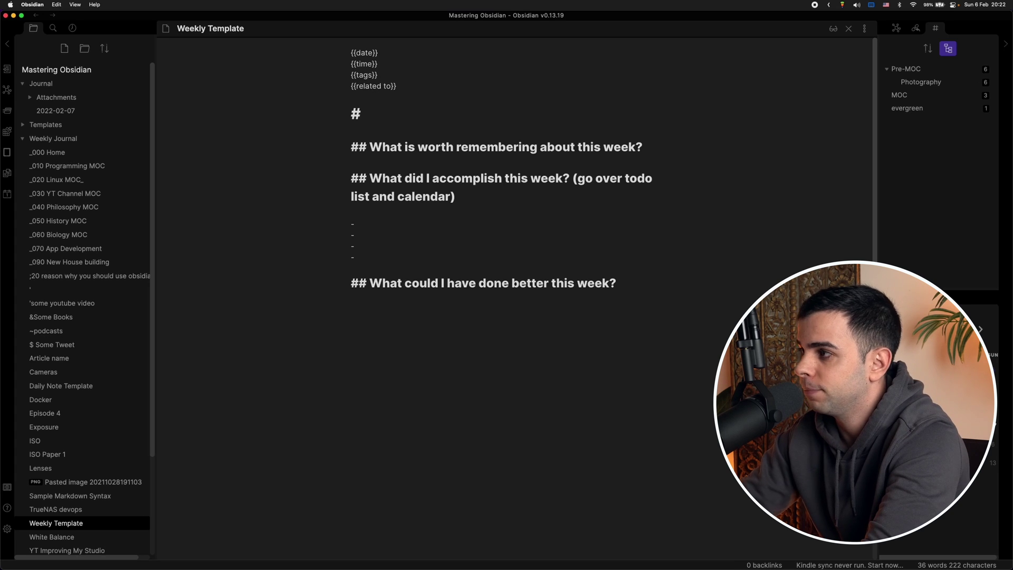
{"action": "type", "text": "## What did I set to achieve this week and did I meet my goals:"}
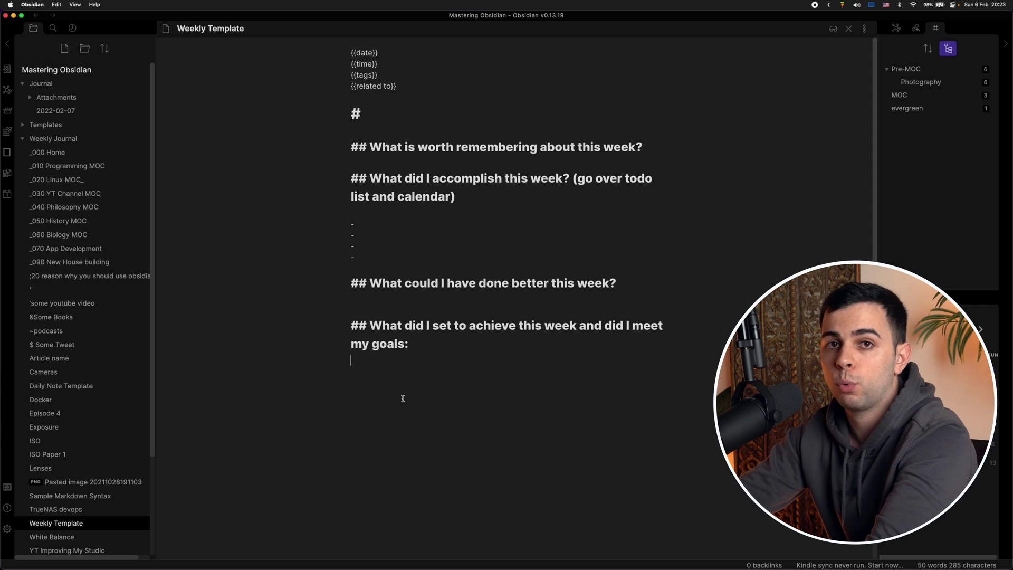
{"action": "type", "text": "[paste from previous week]"}
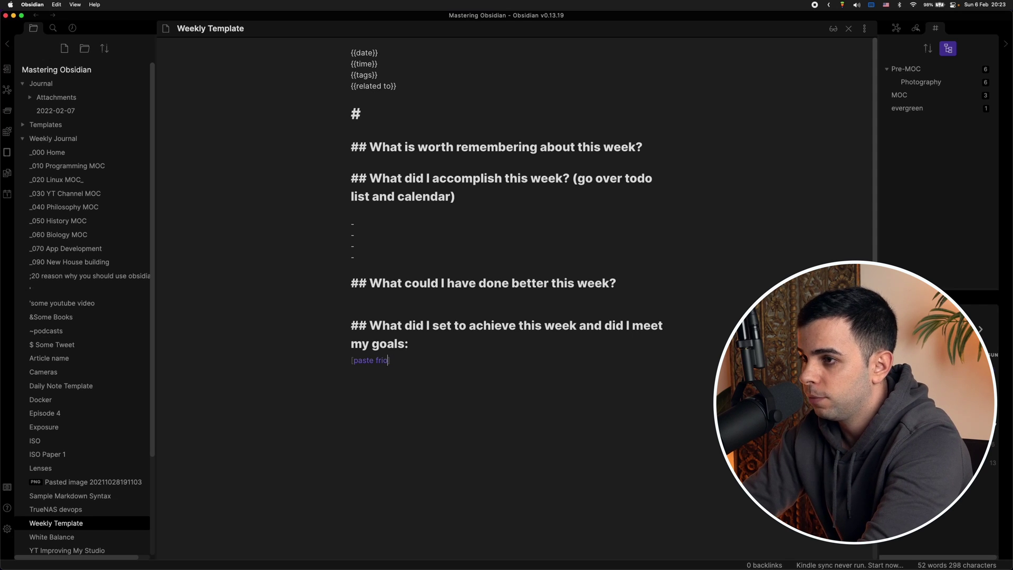
{"action": "key", "text": "Return"}
{"action": "key", "text": "Return"}
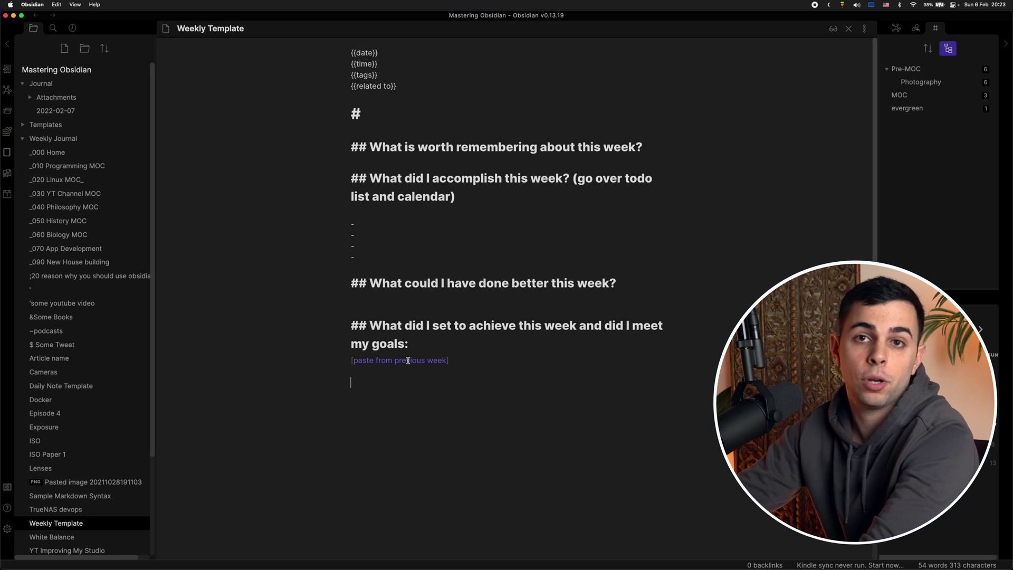
Add '## What do I want to achieve this week?' and '## What am I grateful for?' headings.
{"action": "type", "text": "## "}
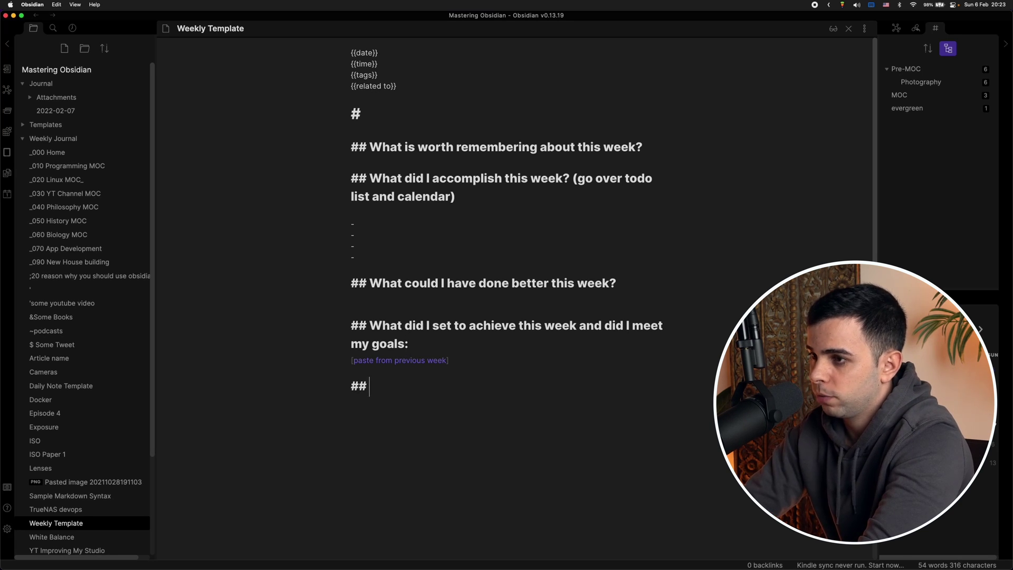
{"action": "type", "text": "What d"}
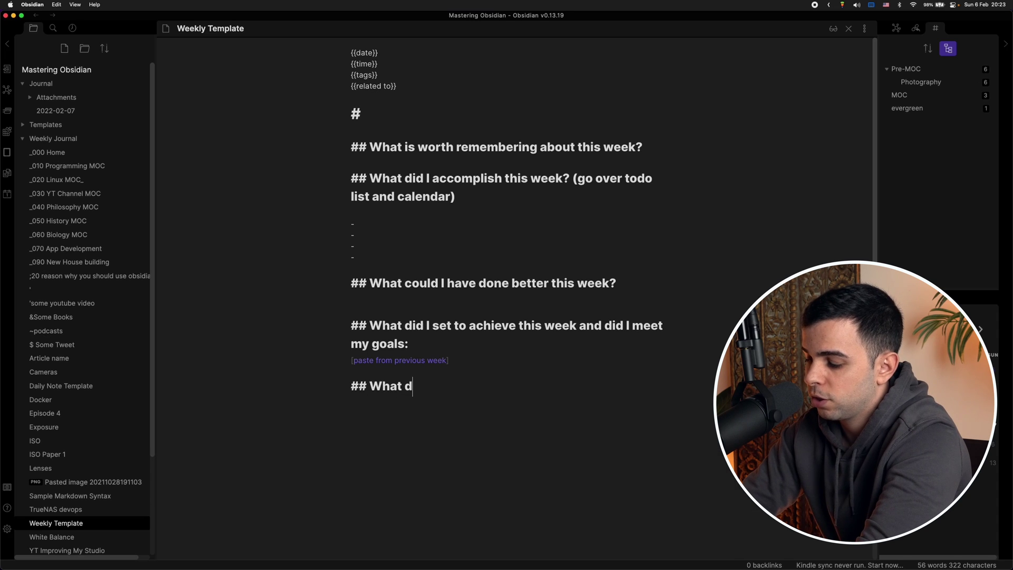
{"action": "type", "text": "o /I w"}
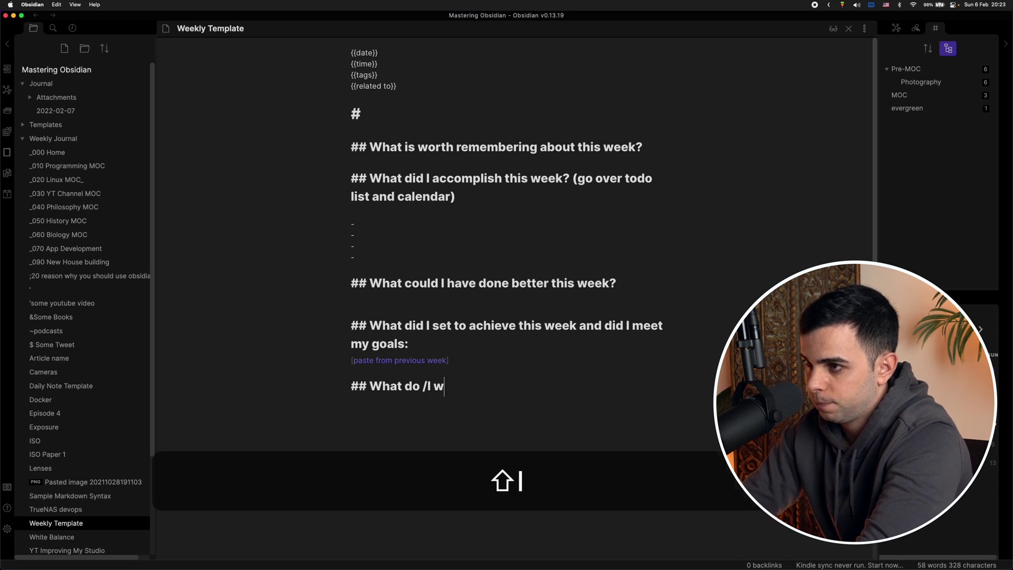
{"action": "type", "text": "ant to achieve this week?"}
{"action": "key", "text": "Return"}
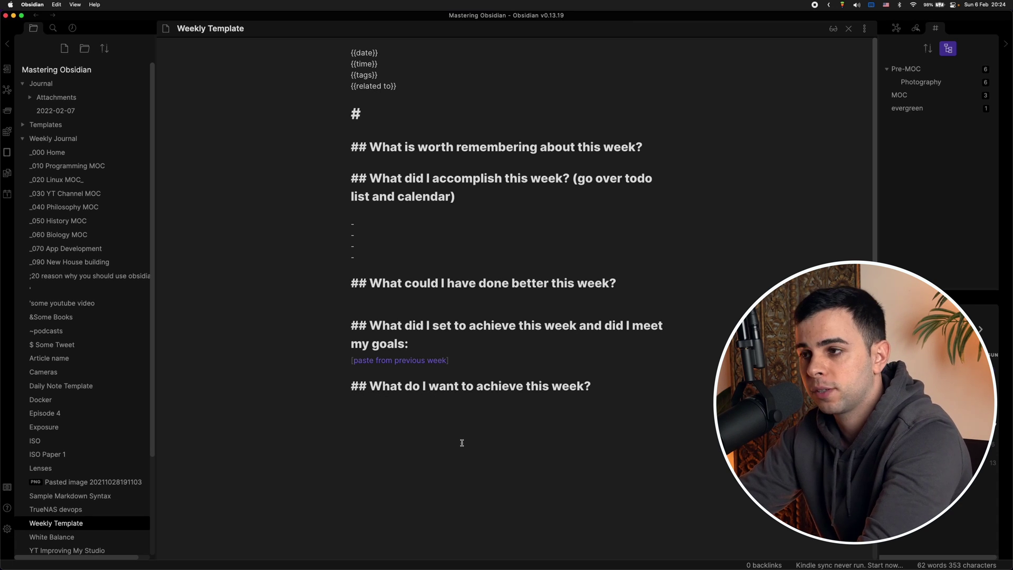
{"action": "key", "text": "Return"}
{"action": "key", "text": "Return"}
{"action": "type", "text": "#"}
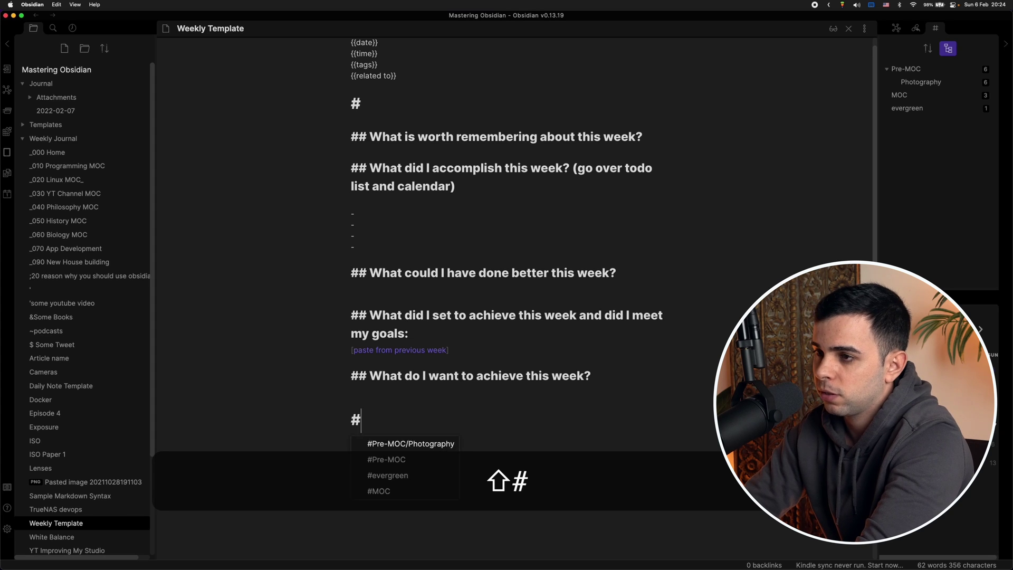
{"action": "type", "text": "# What am I grateful for?"}
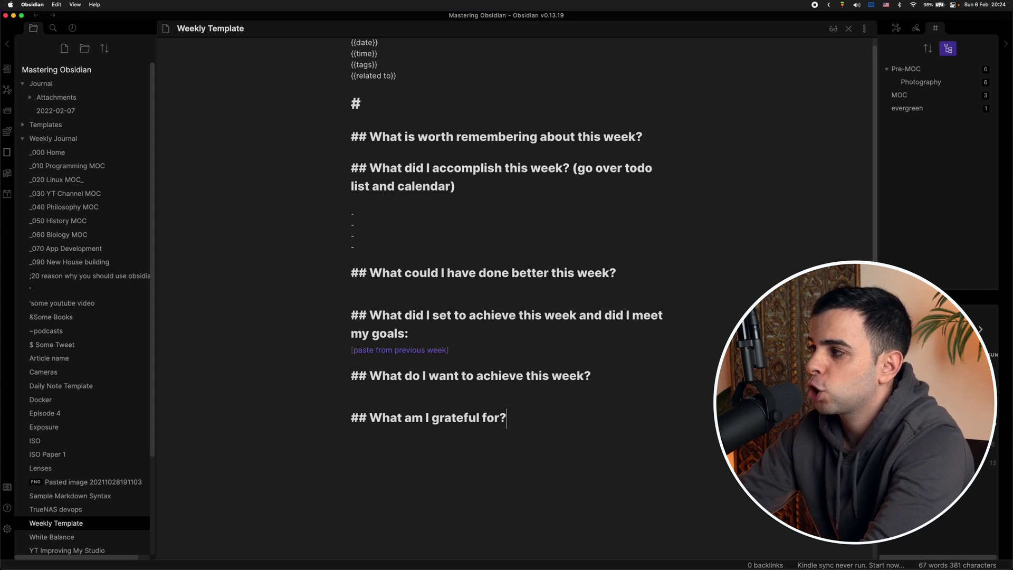
{"action": "scroll", "coordinate": [684, 462], "scroll_direction": "down", "scroll_amount": 1}
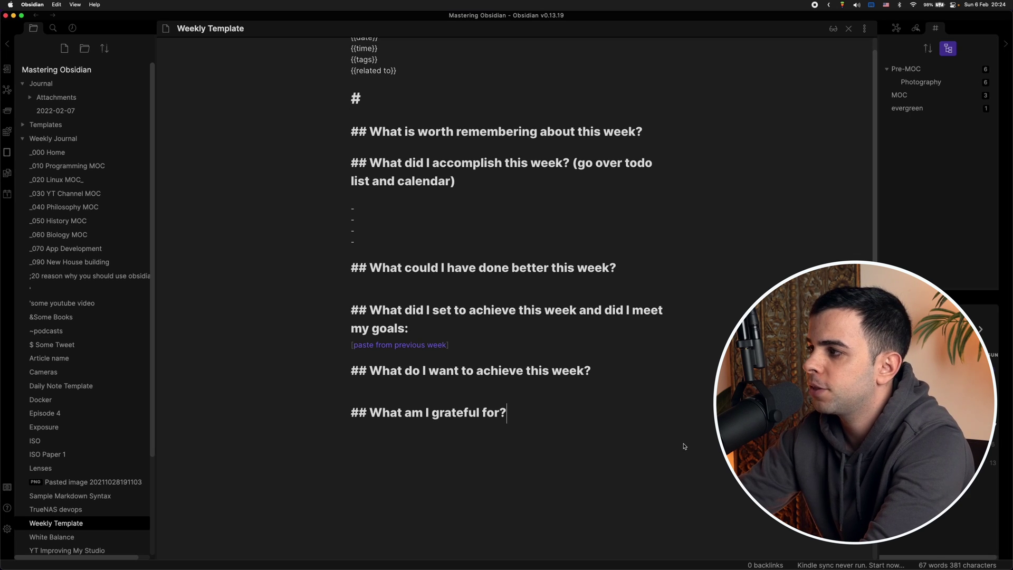
{"action": "scroll", "coordinate": [675, 446], "scroll_direction": "down", "scroll_amount": 1}
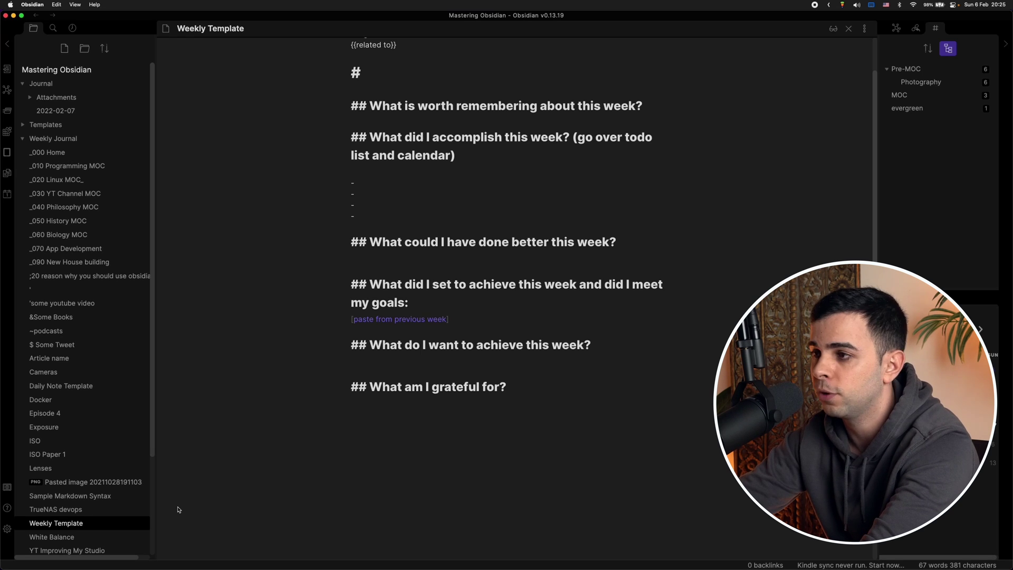
{"action": "scroll", "coordinate": [586, 296], "scroll_direction": "down", "scroll_amount": 1}
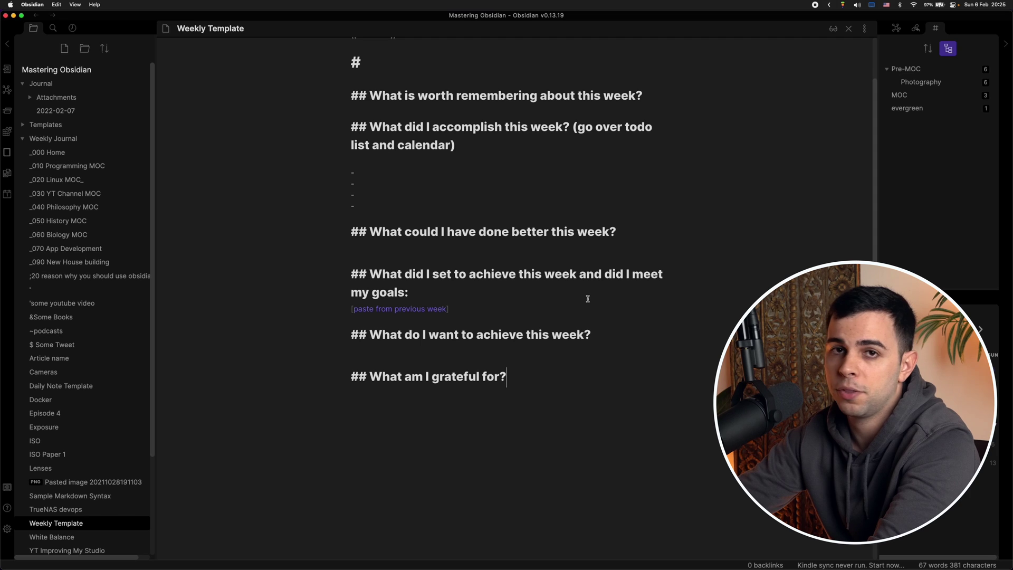
{"action": "scroll", "coordinate": [587, 299], "scroll_direction": "down", "scroll_amount": 1}
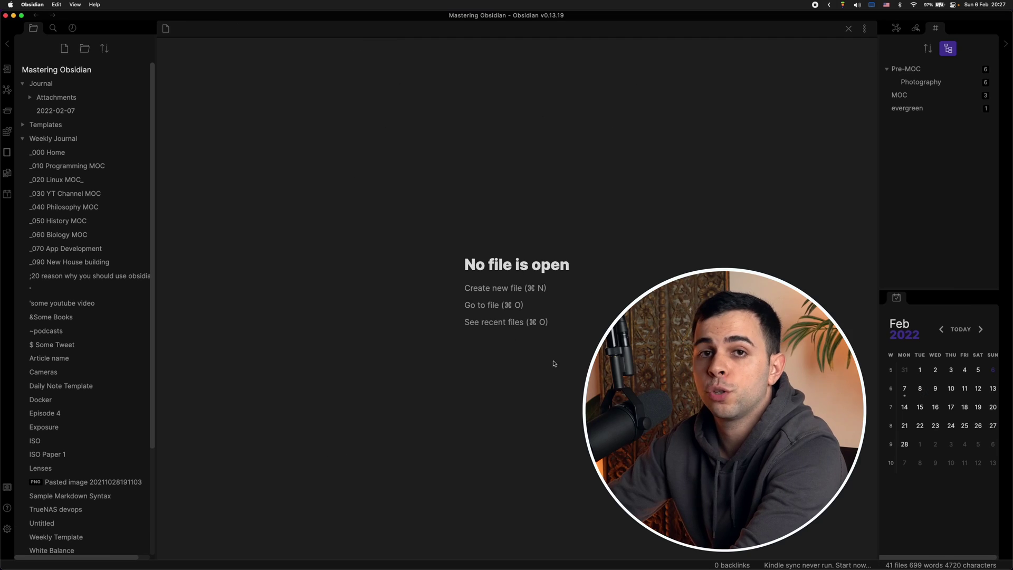
Create the 2022-02-14 daily note and 2022-W07 weekly note from the calendar, then a new blank note.
{"action": "left_click", "coordinate": [904, 406]}
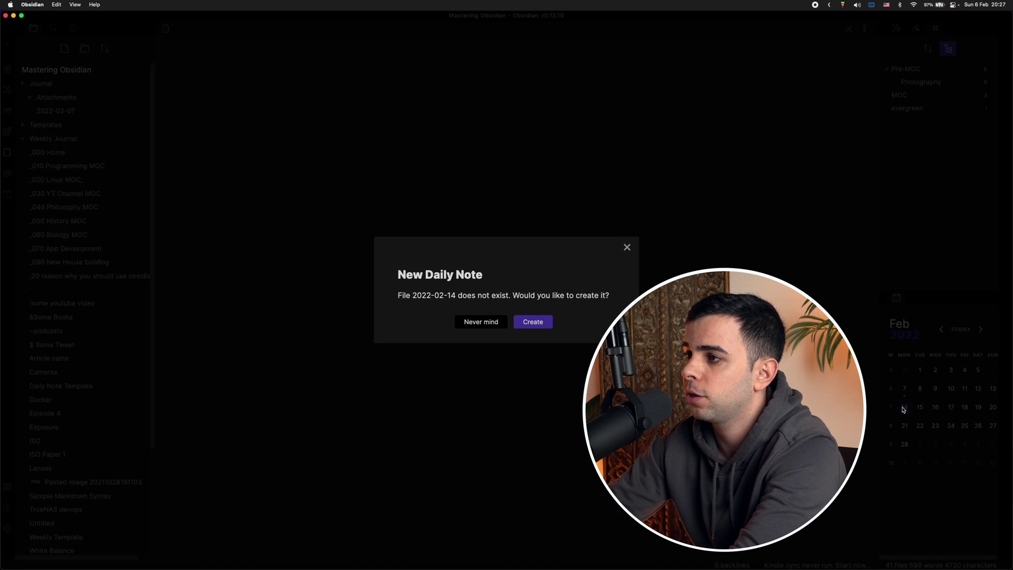
{"action": "left_click", "coordinate": [549, 325]}
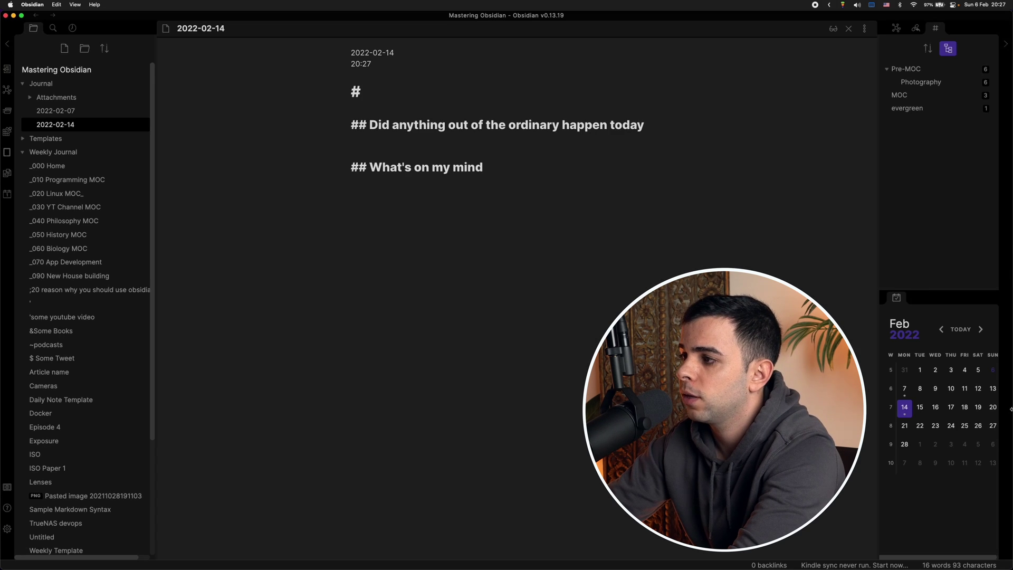
{"action": "left_click", "coordinate": [890, 407]}
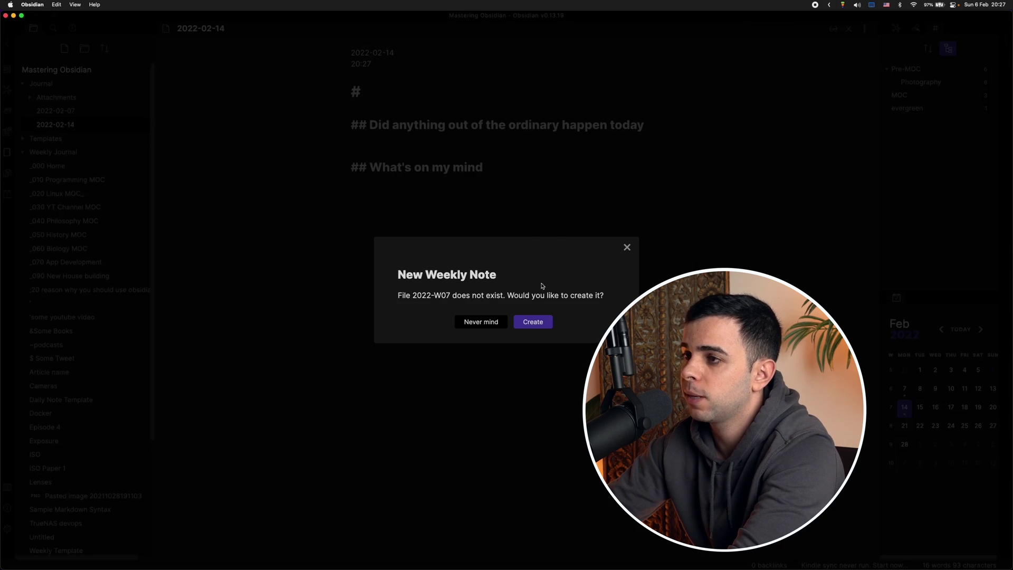
{"action": "left_click", "coordinate": [546, 326]}
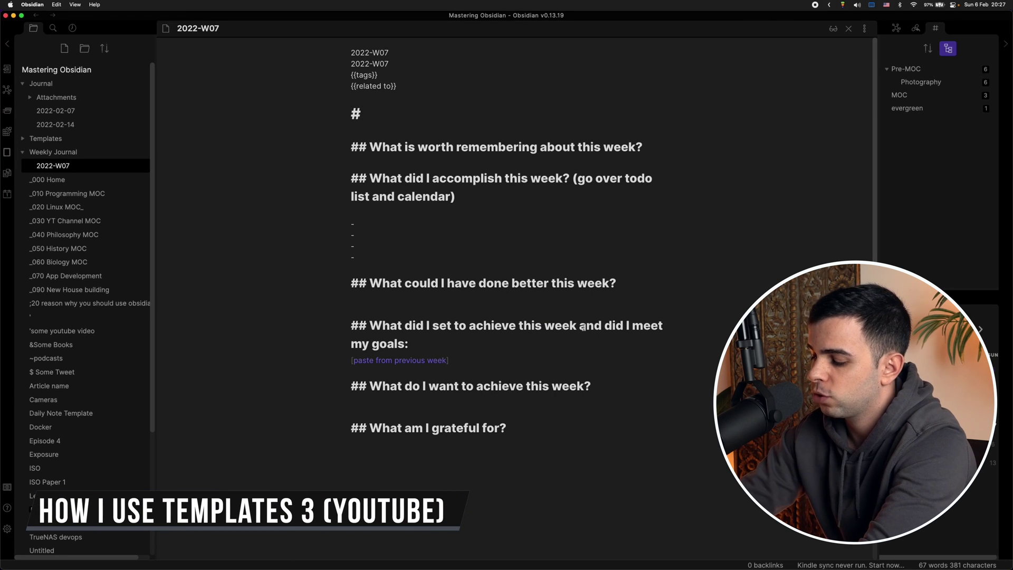
{"action": "key", "text": "super+n"}
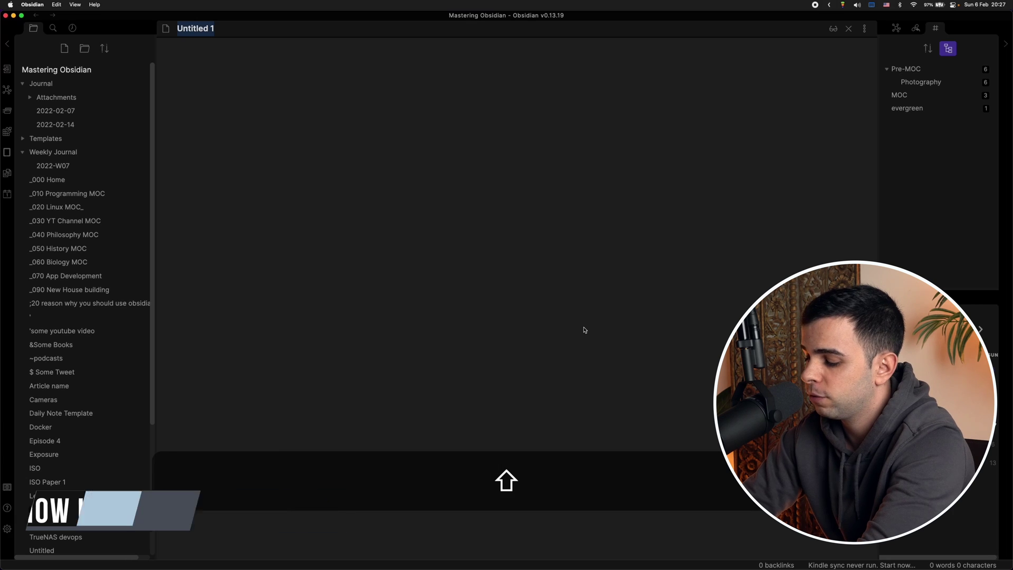
Name the note 'Youtube Video Template' with a '#' line and checkboxes: Add to playlist, Insert relevant videos, Description.
{"action": "type", "text": "Yo"}
{"action": "type", "text": "utube Video Template"}
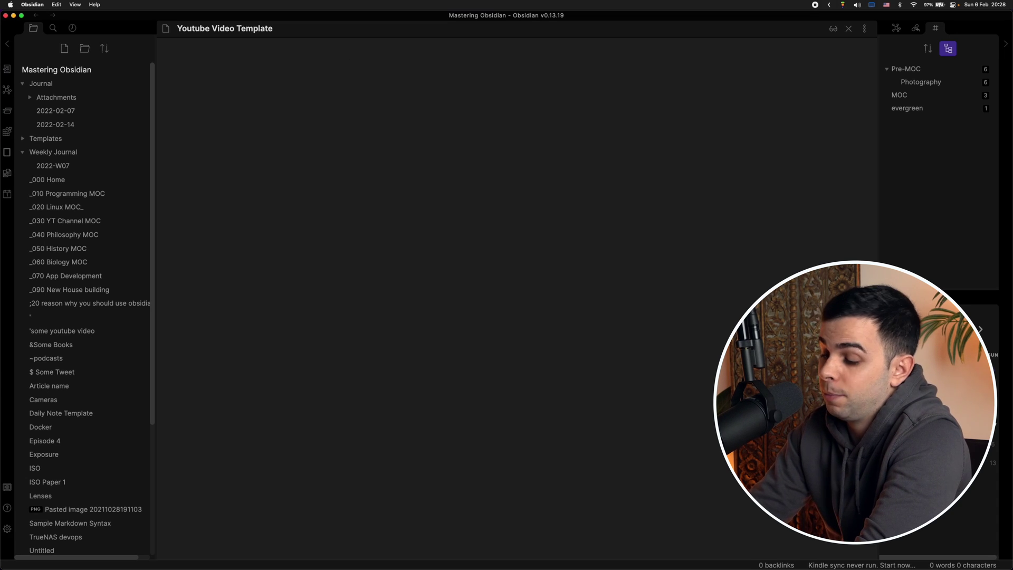
{"action": "type", "text": "#"}
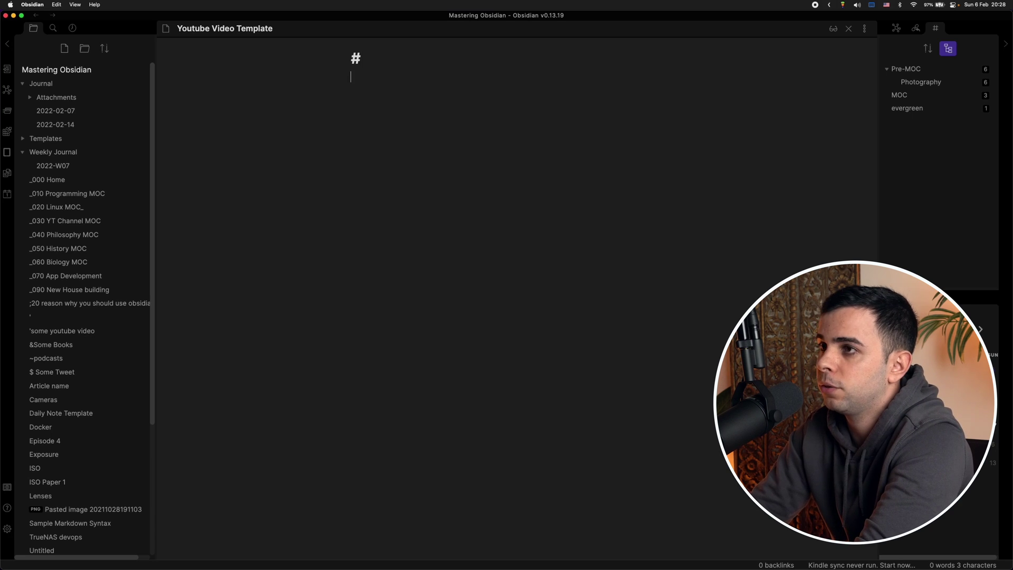
{"action": "key", "text": "super+Return"}
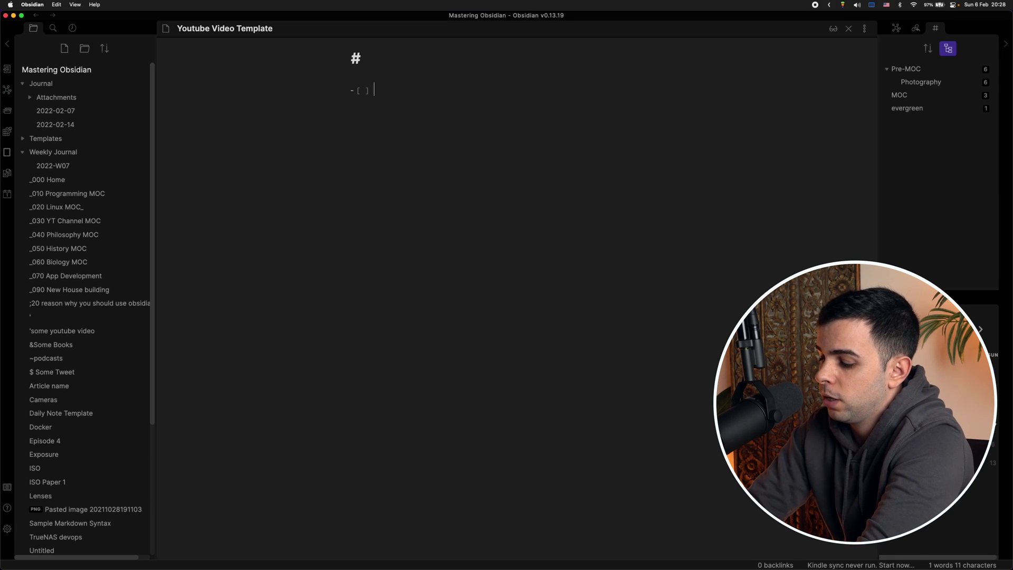
{"action": "type", "text": "Add to play"}
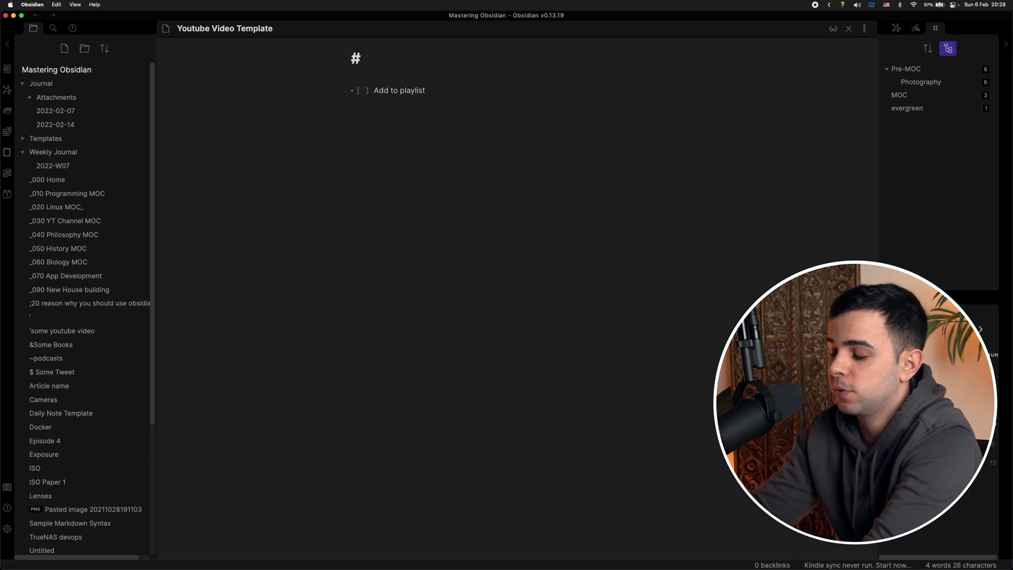
{"action": "type", "text": "list"}
{"action": "key", "text": "Return"}
{"action": "type", "text": "Inse"}
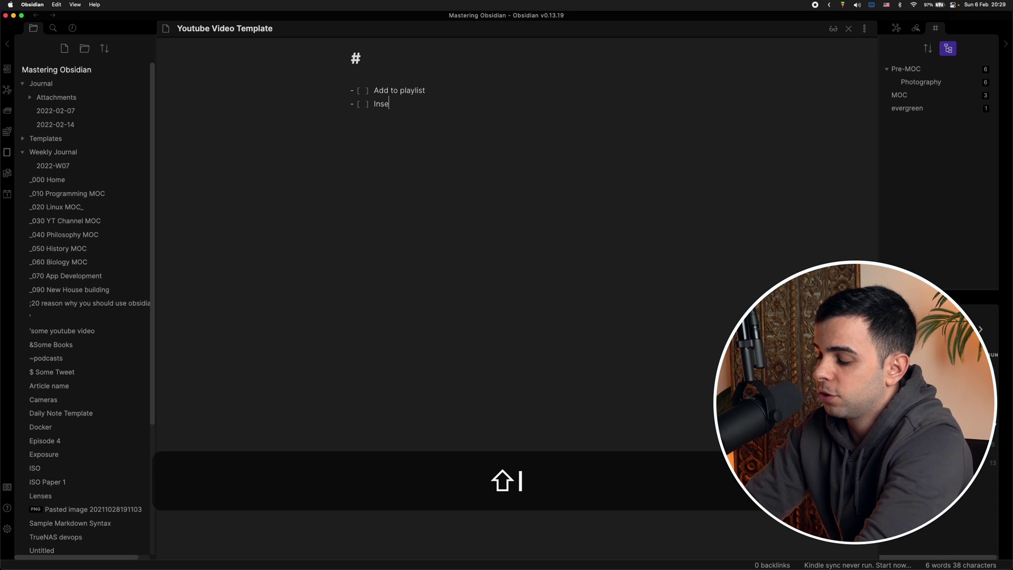
{"action": "type", "text": "rt releva"}
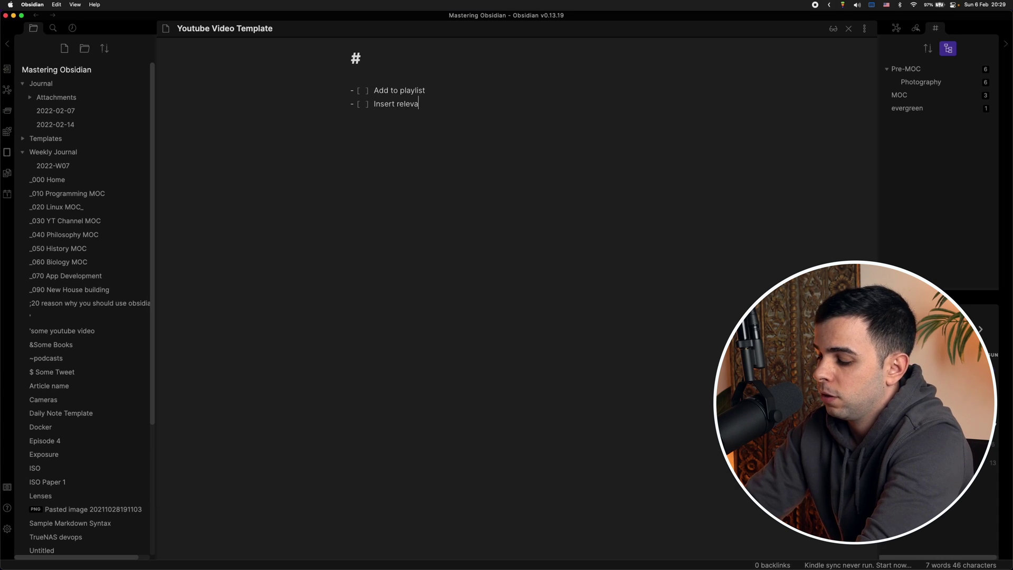
{"action": "type", "text": "nt videos"}
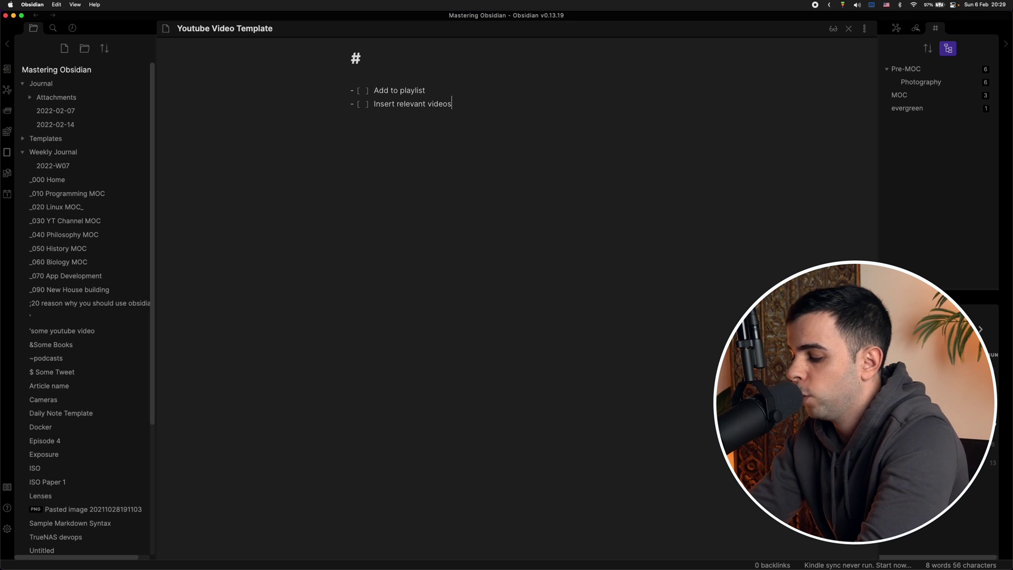
{"action": "type", "text": "s"}
{"action": "key", "text": "Return"}
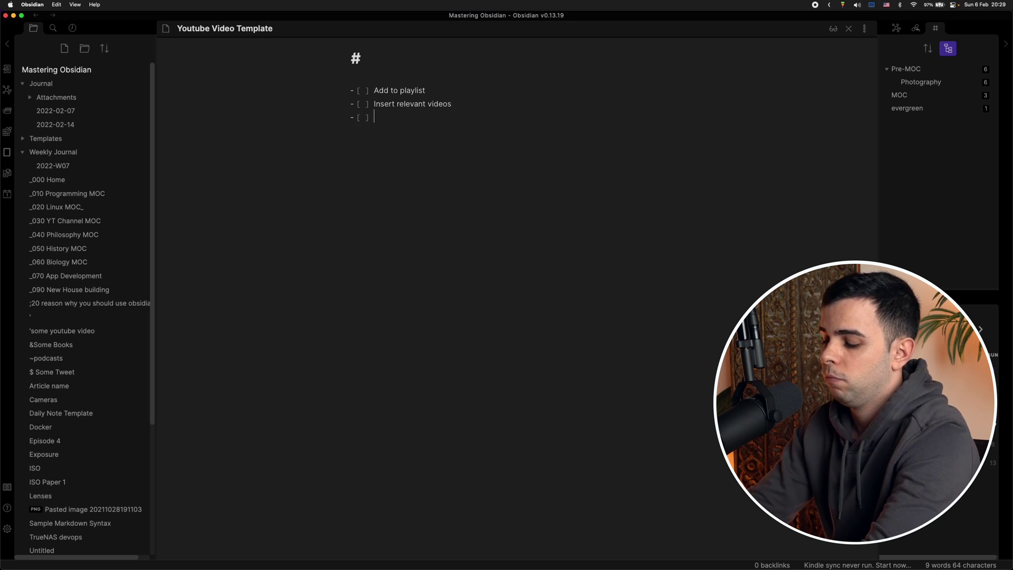
{"action": "type", "text": "Description"}
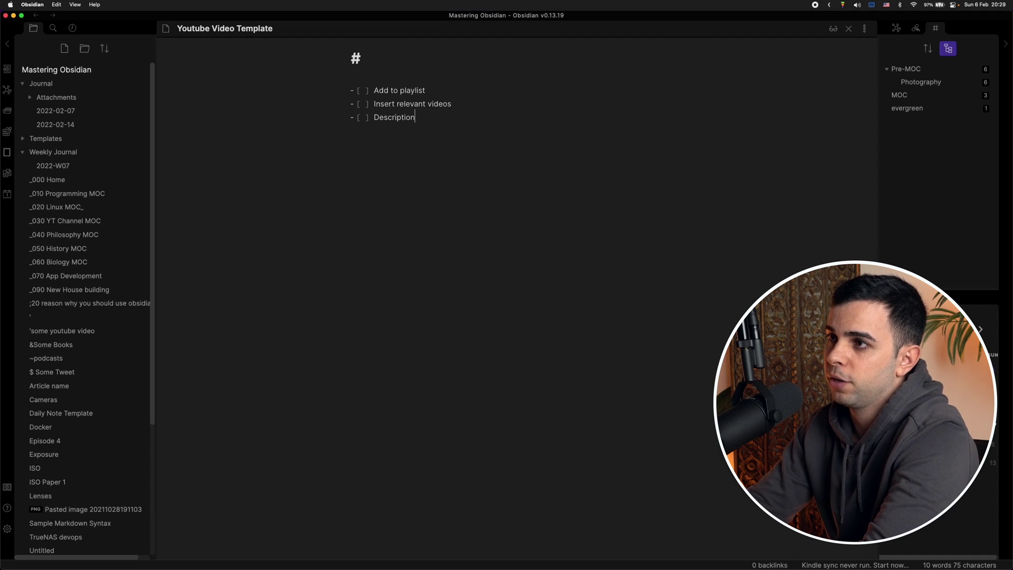
Add '#### Thumbnail' and '#### My Bulletpoint Script' headings with a bullet below.
{"action": "key", "text": "Return"}
{"action": "key", "text": "Return"}
{"action": "key", "text": "Return"}
{"action": "key", "text": "Return"}
{"action": "type", "text": "#### Thumbnail"}
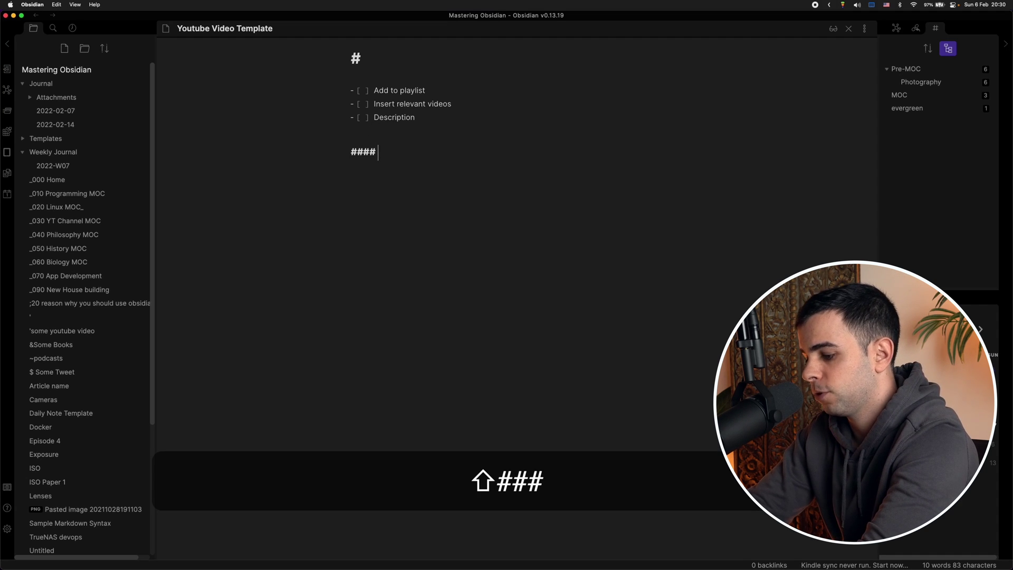
{"action": "key", "text": "Return"}
{"action": "key", "text": "Return"}
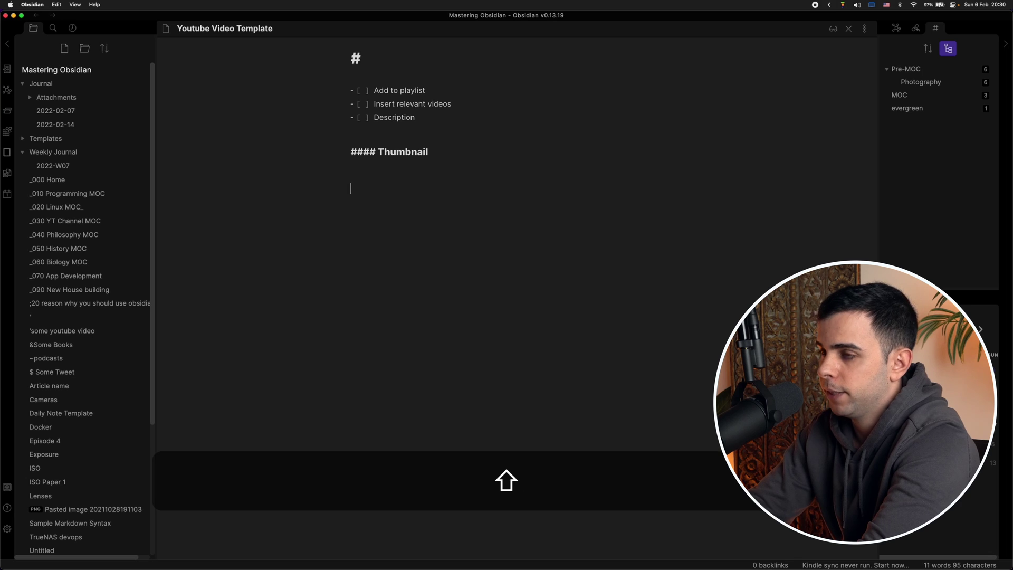
{"action": "type", "text": "#### M"}
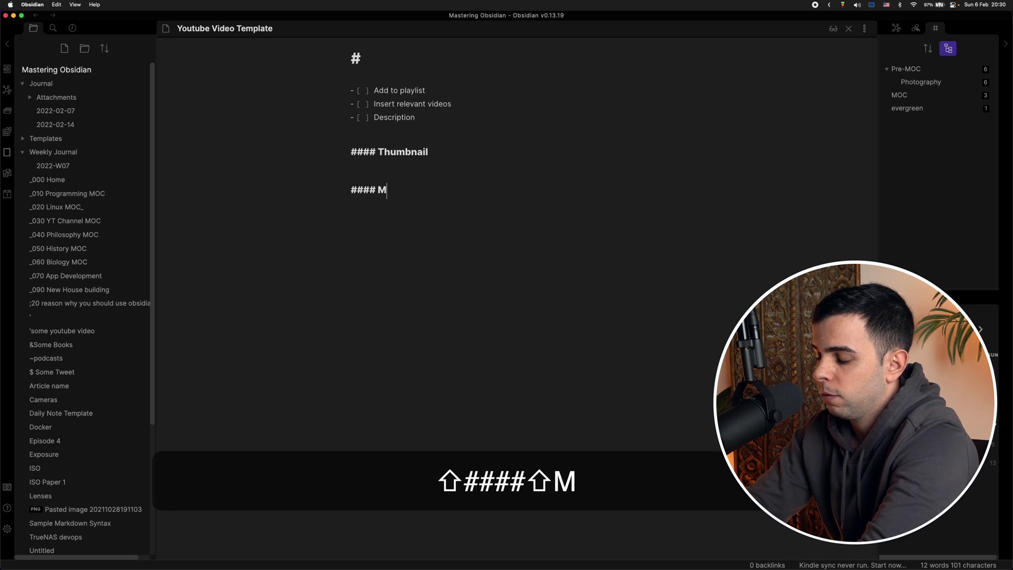
{"action": "type", "text": "y Bulletpoint Script"}
{"action": "key", "text": "Return"}
{"action": "key", "text": "Return"}
{"action": "type", "text": "-"}
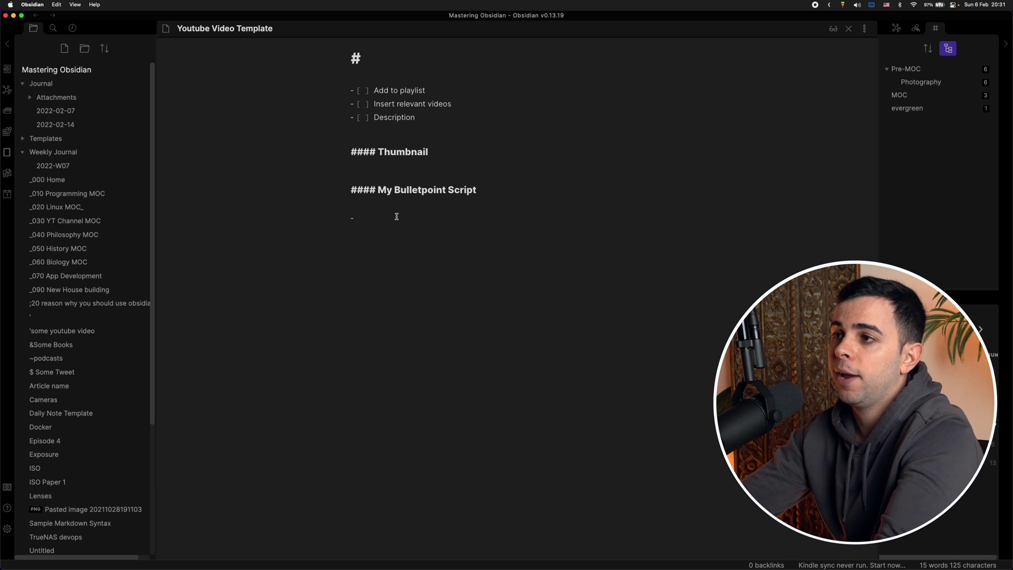